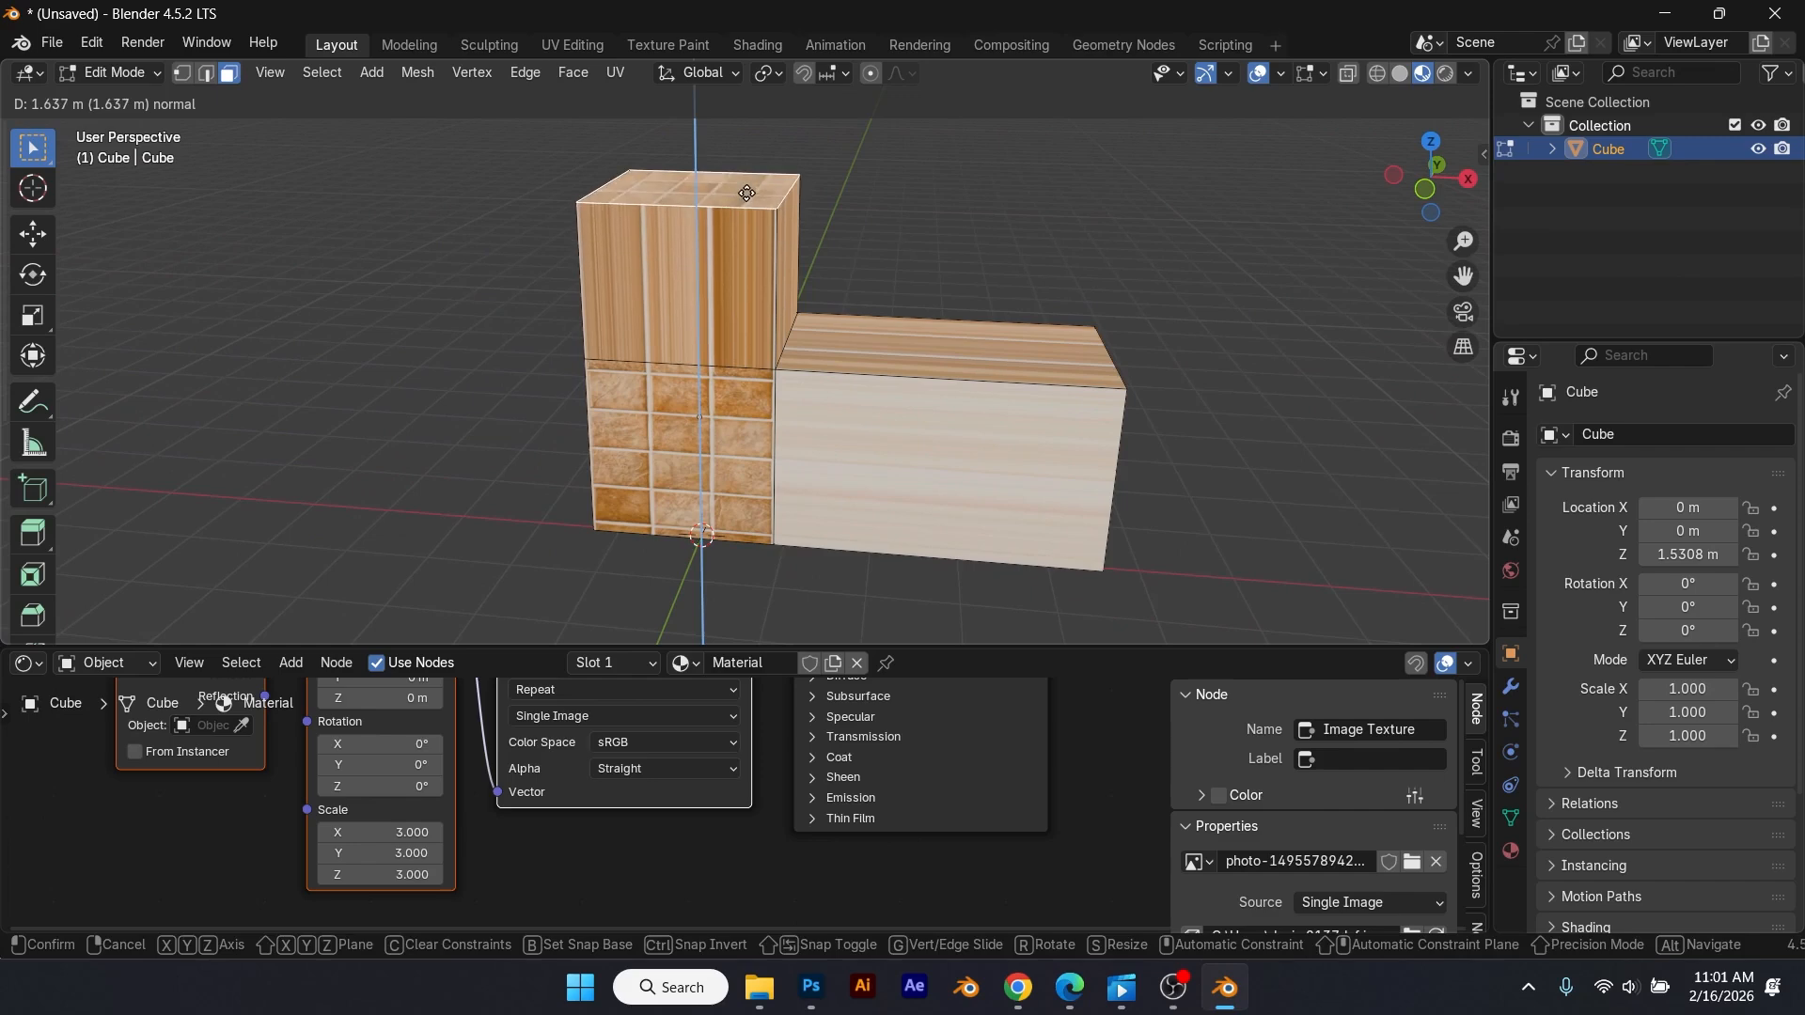
Step: Extrude the cube's top face upward about 1.6 m and the upper block's side face outward, away from the long arm
left_click(736, 218)
middle_click_drag(928, 254, 665, 387)
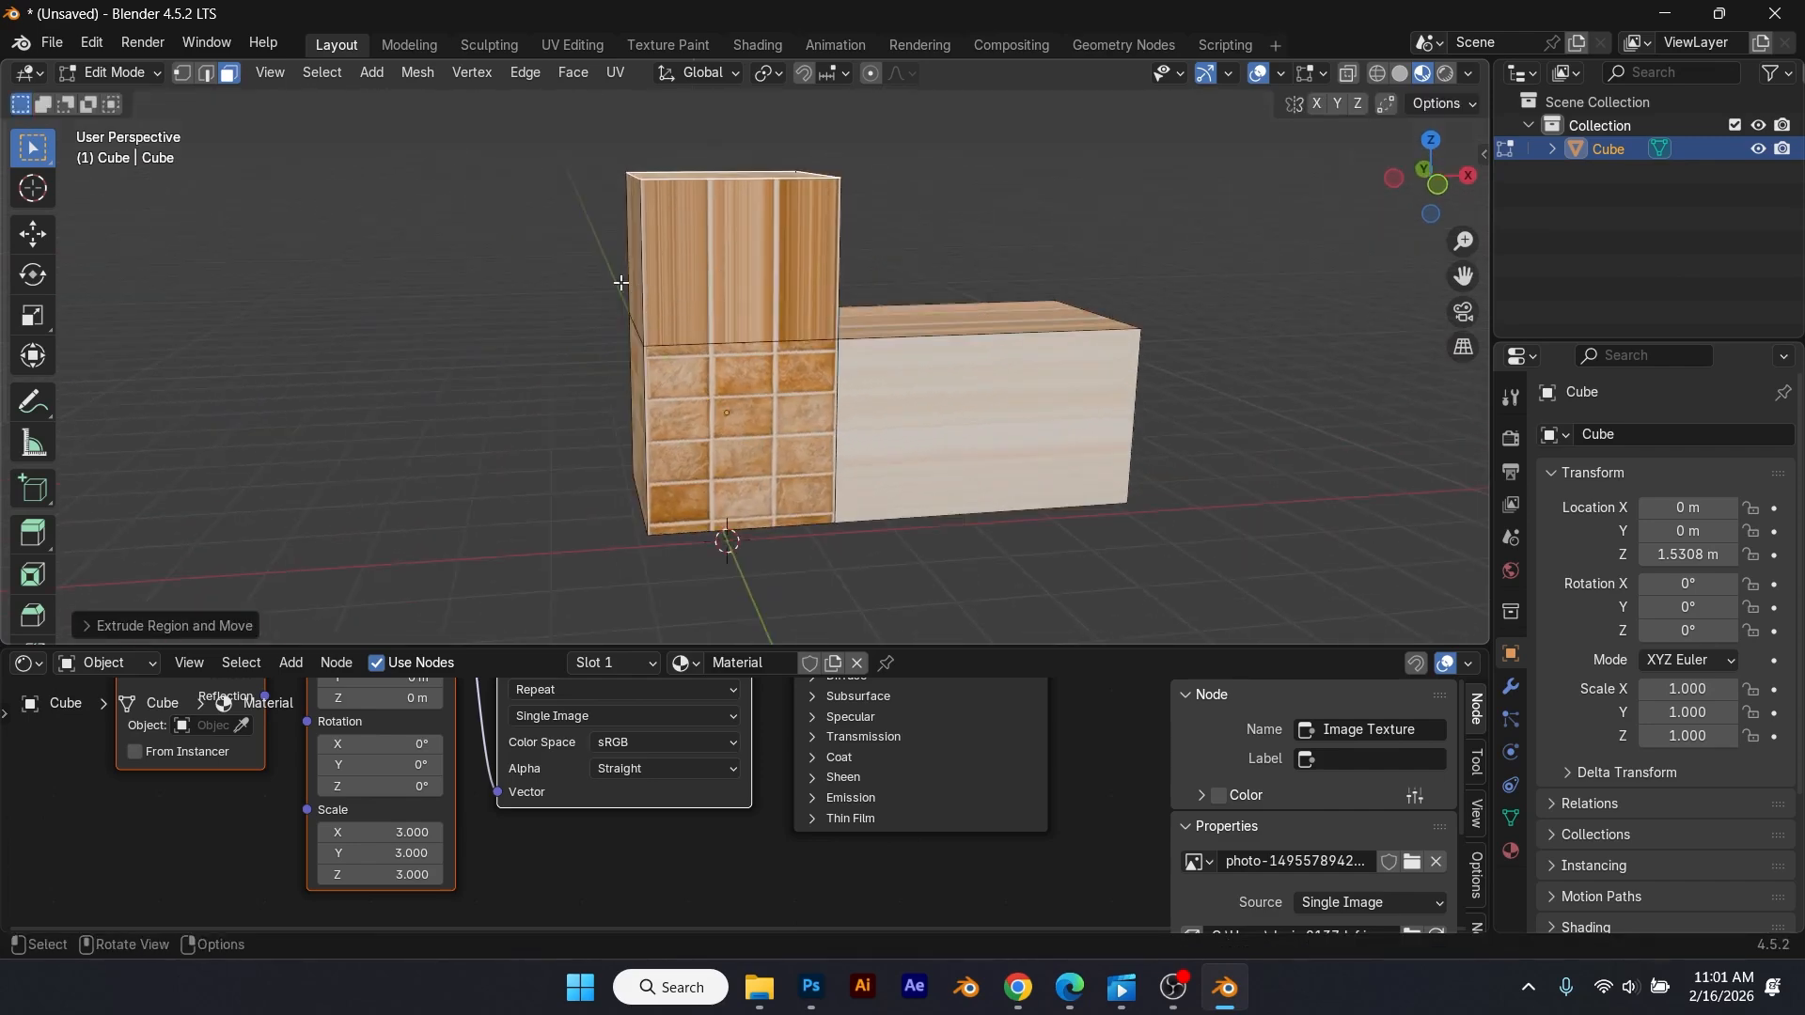
middle_click_drag(620, 282, 656, 276)
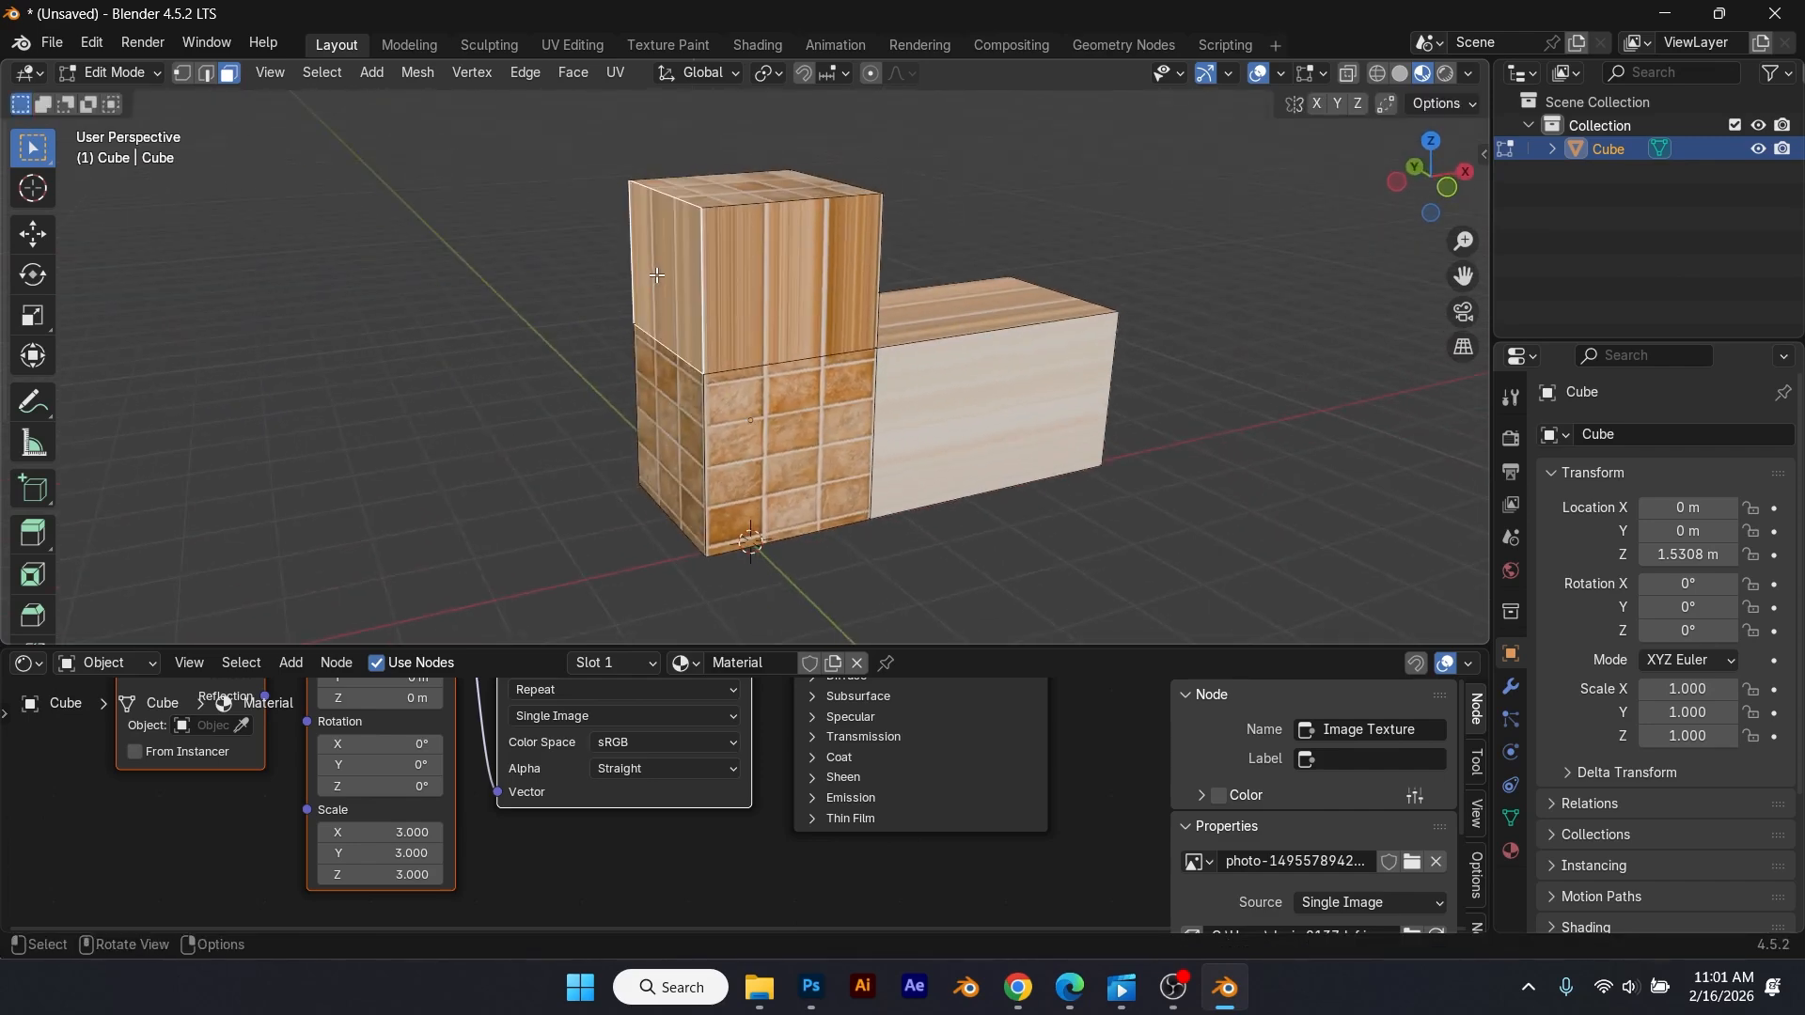
key("e")
left_click(414, 292)
middle_click_drag(677, 432, 609, 423)
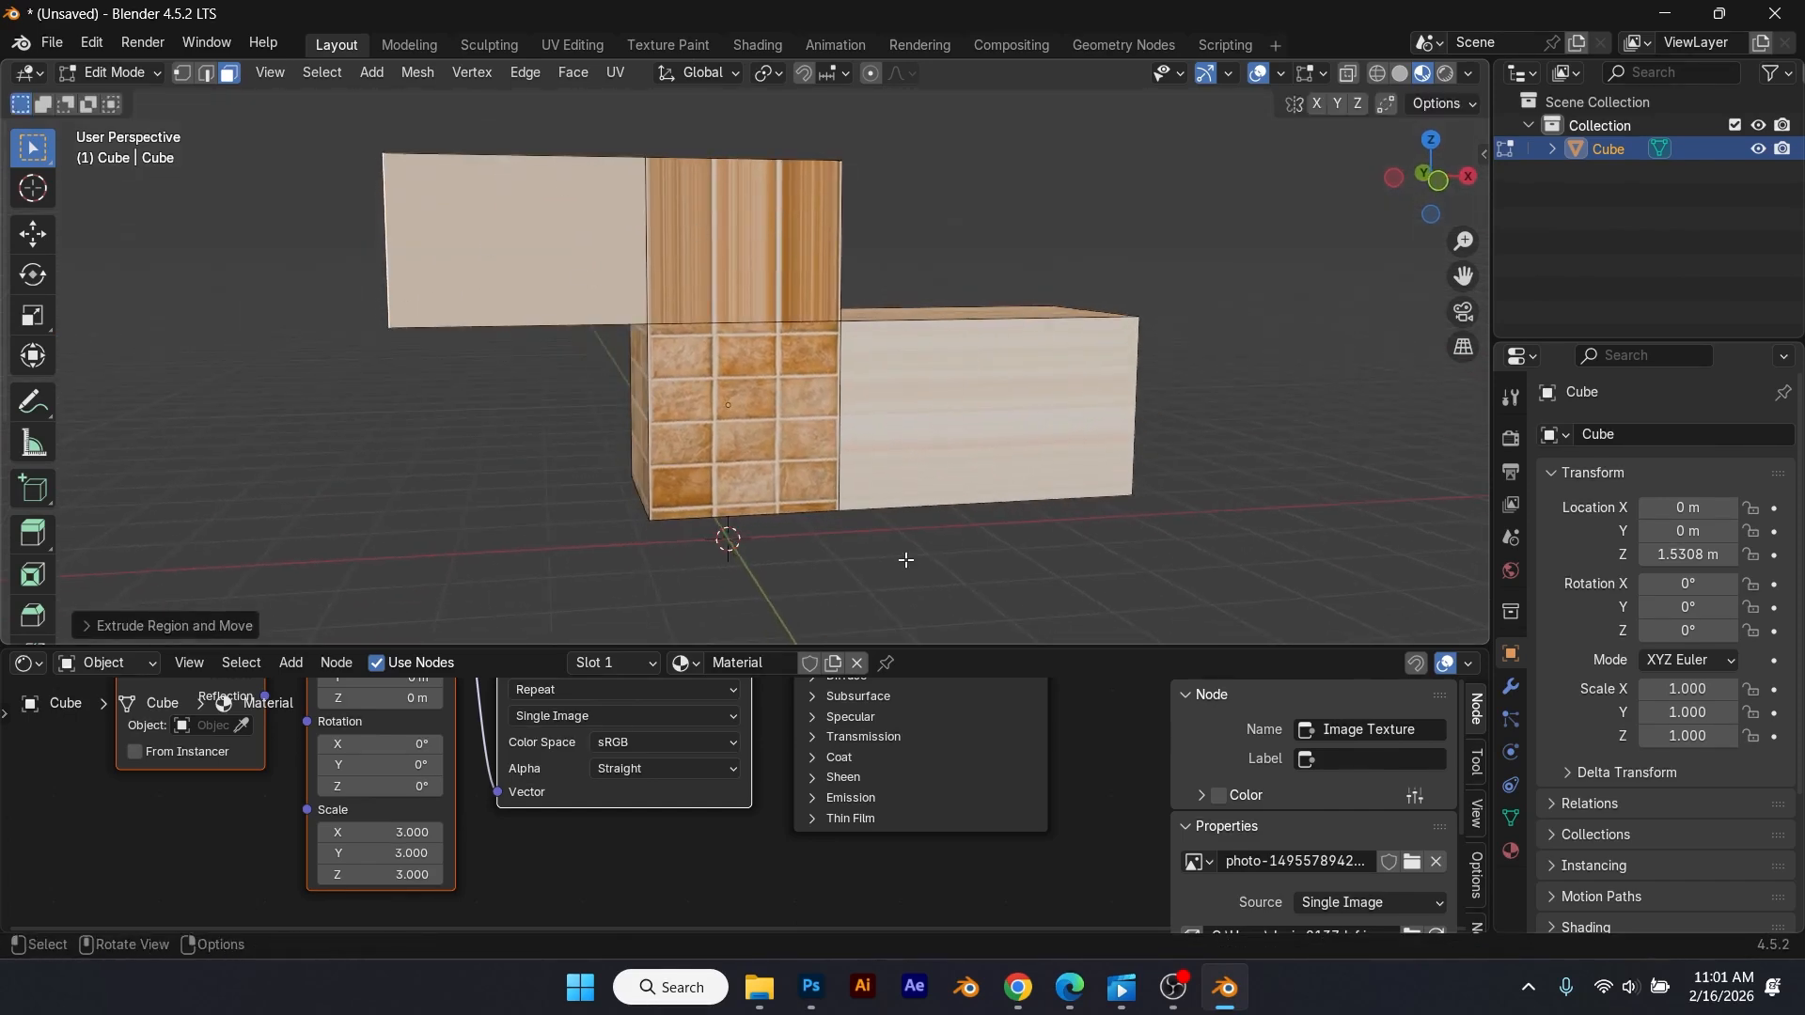
mouse_move(905, 560)
middle_mouse_down()
mouse_move(969, 527)
mouse_move(922, 550)
middle_mouse_up()
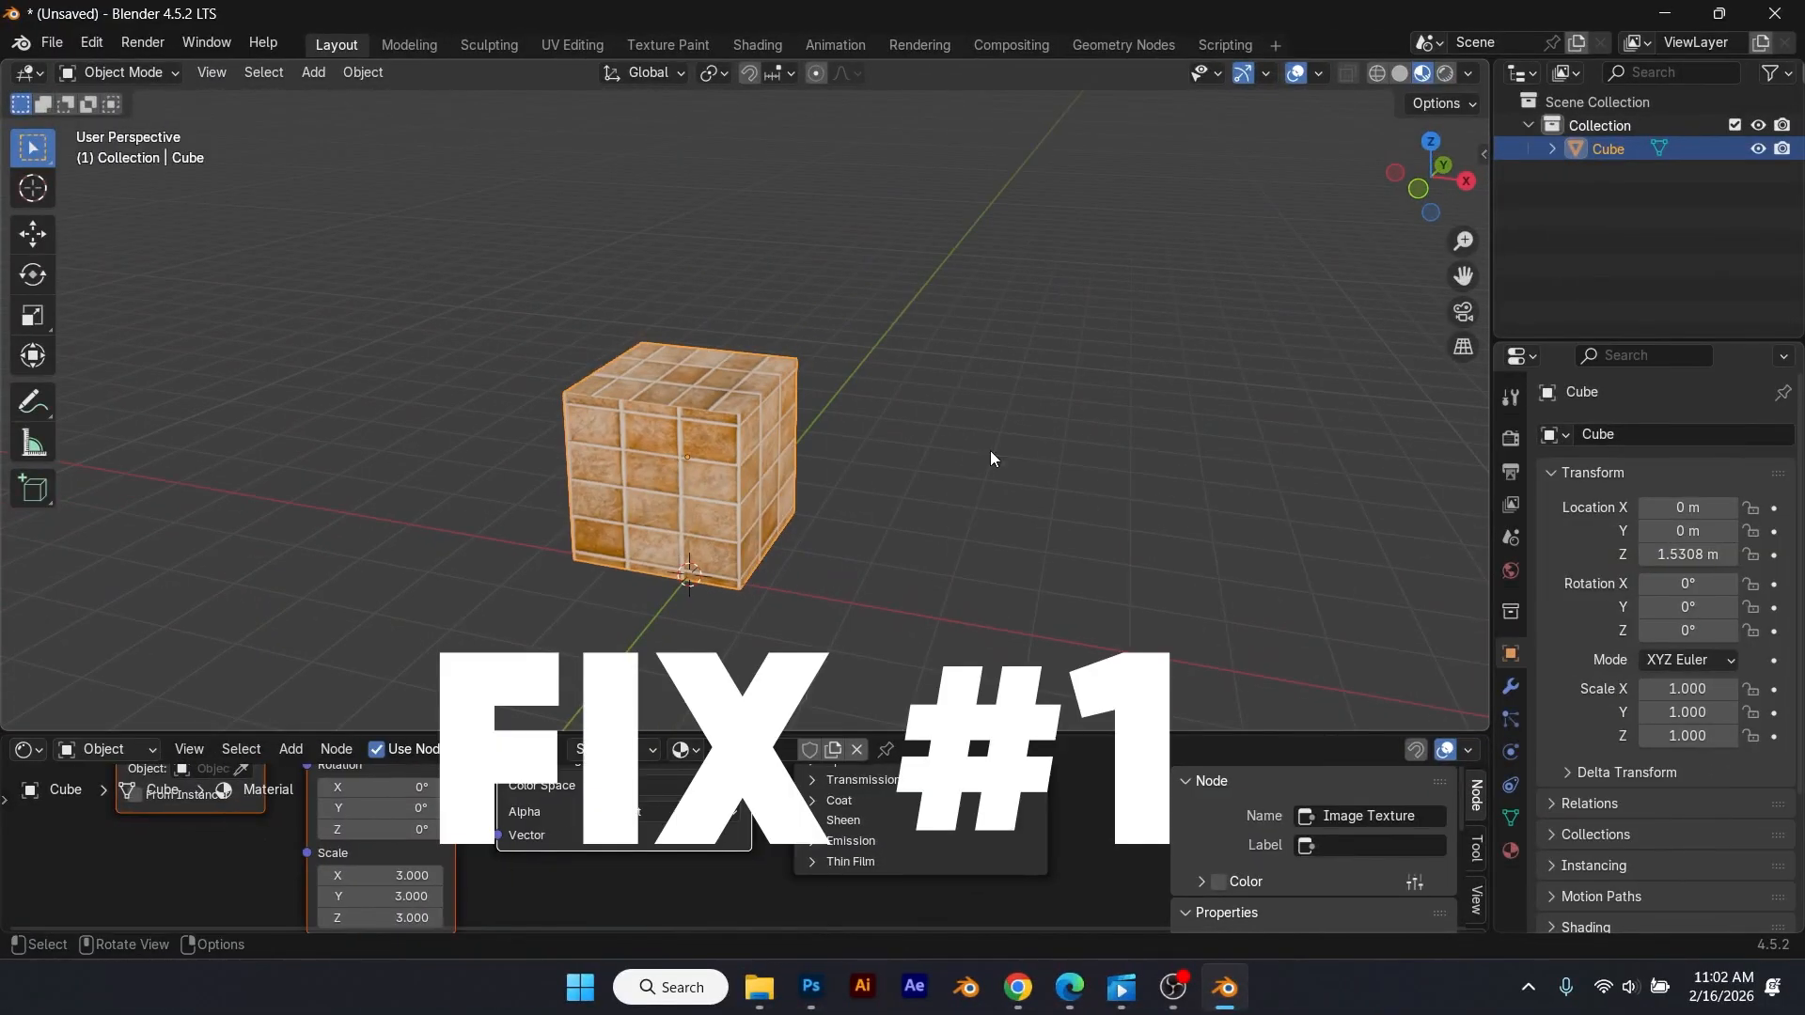
Step: Put the tiled cube in Edit Mode, open the transform options, and switch to face selection with nothing selected
left_click(1058, 398)
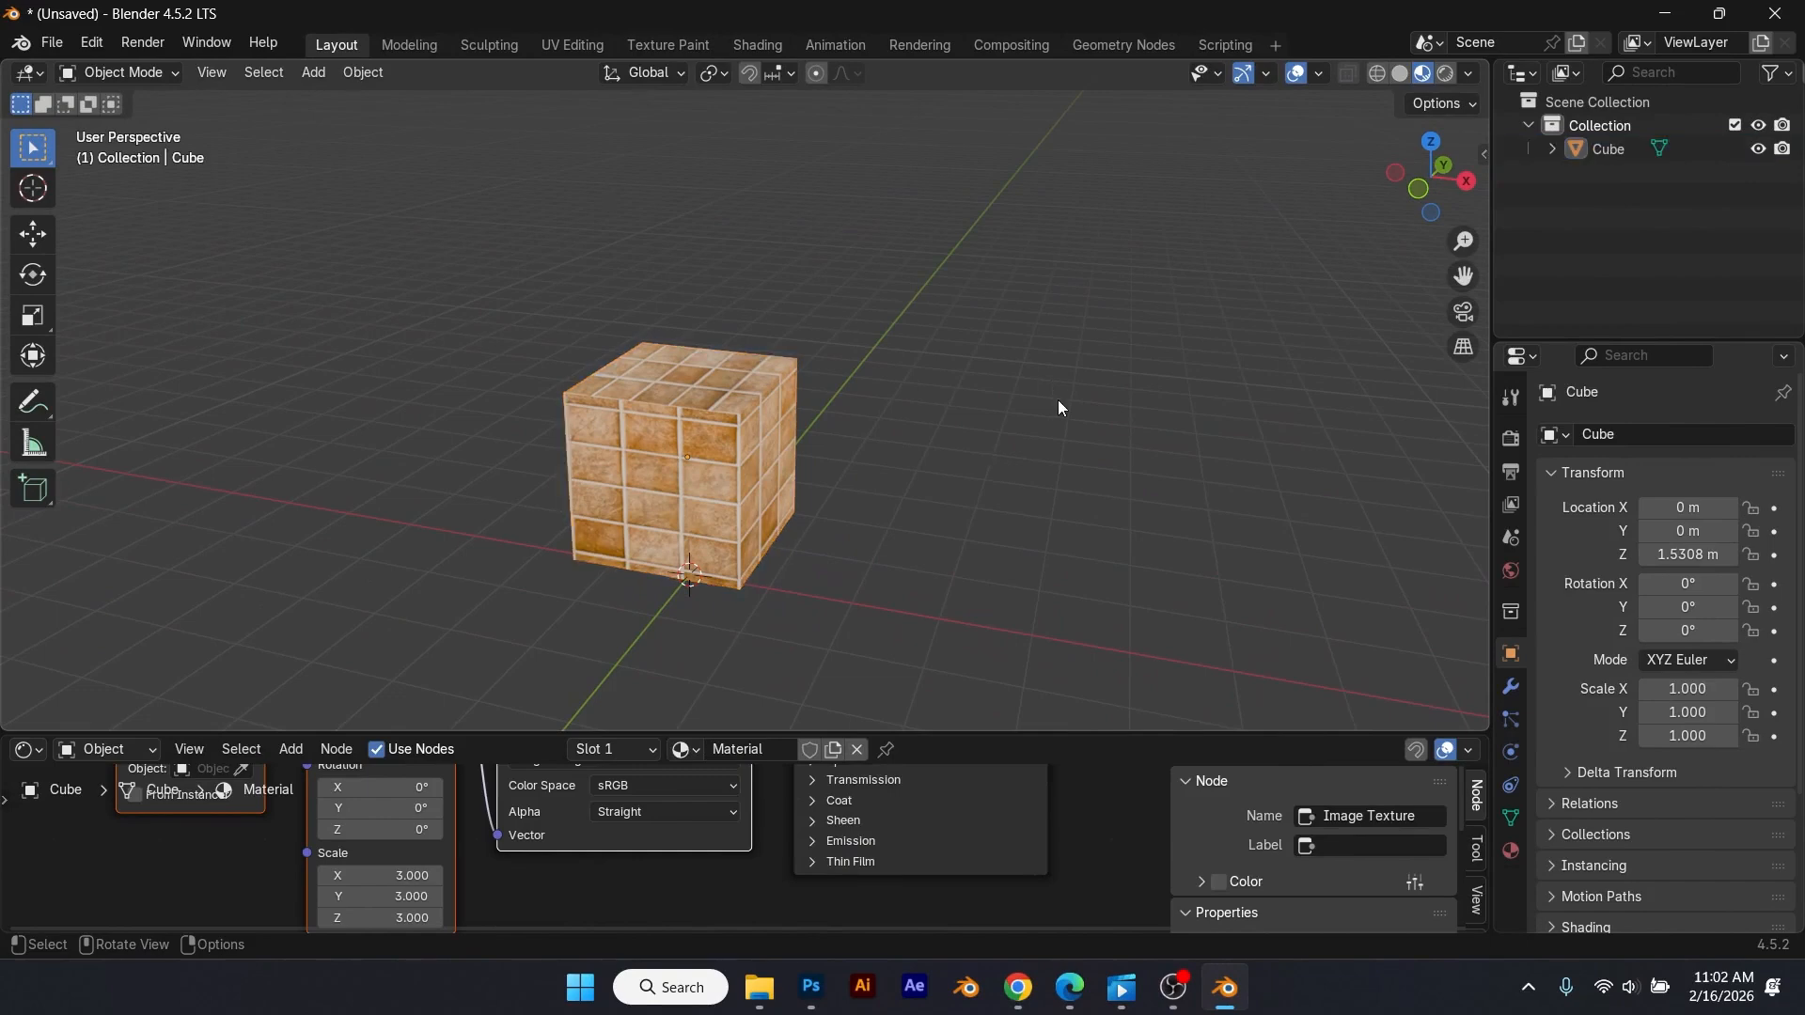
middle_click_drag(906, 534, 950, 550)
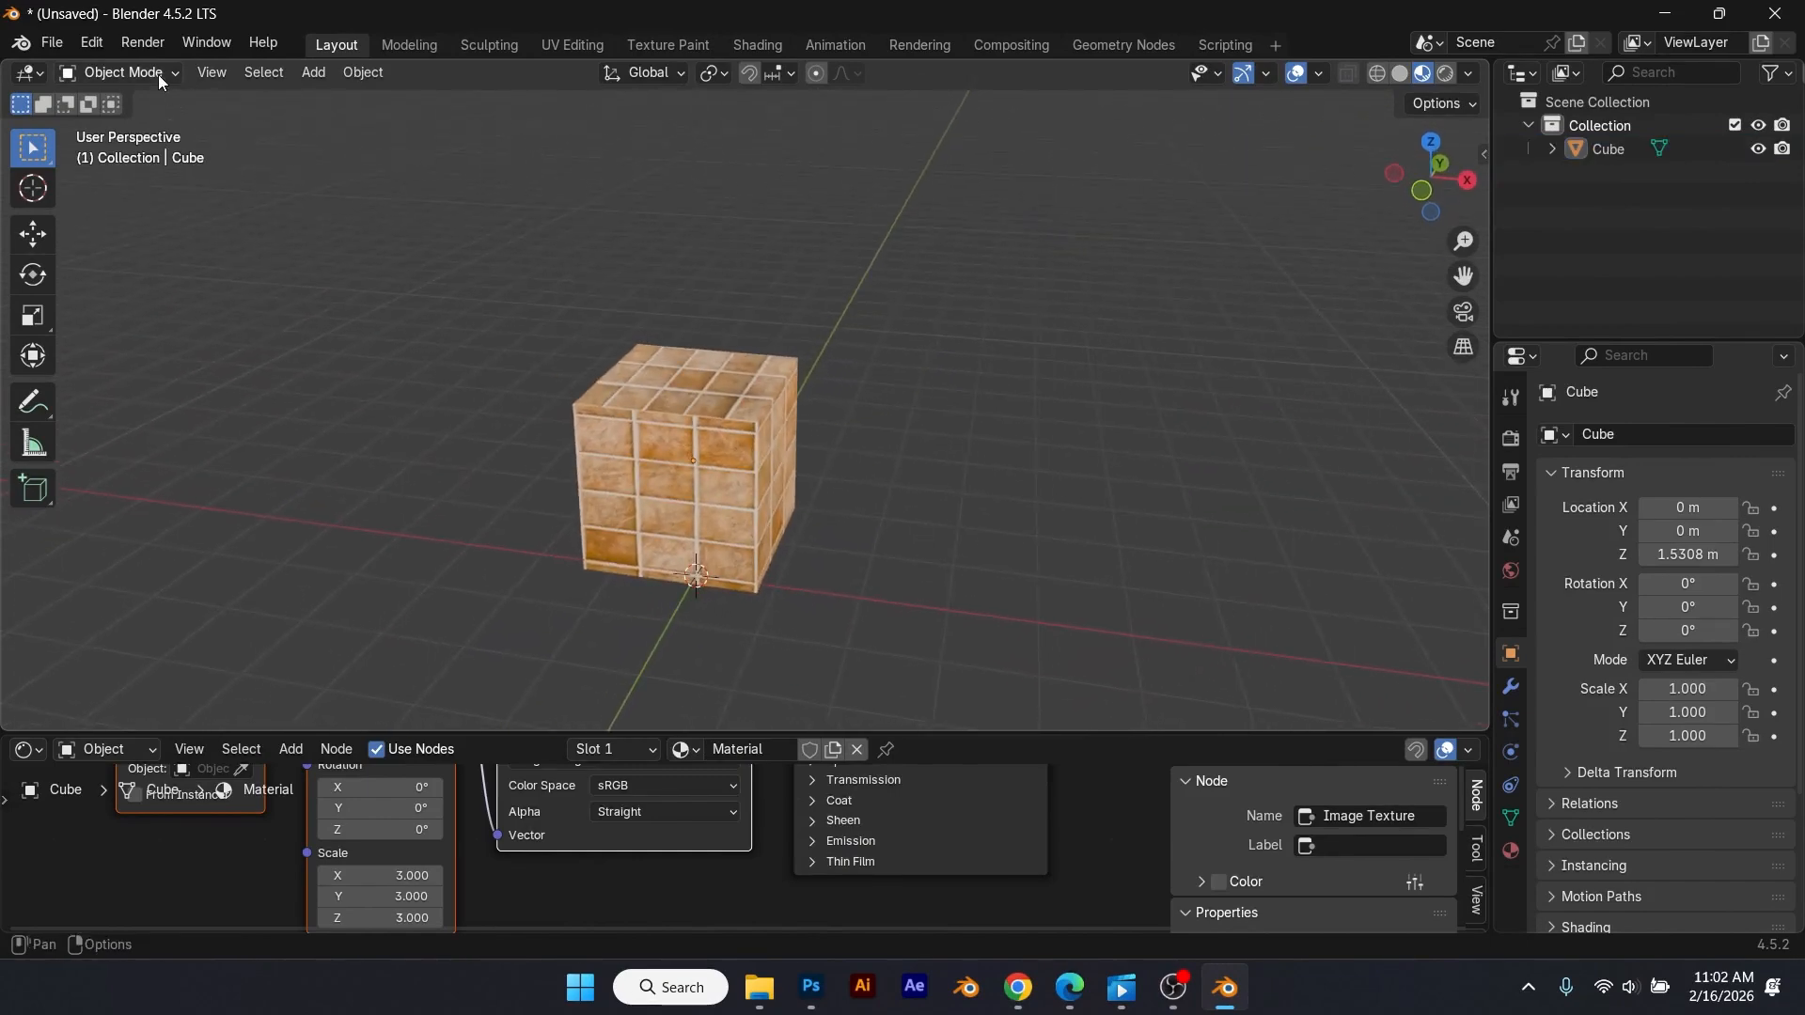
left_click(703, 415)
key("Tab")
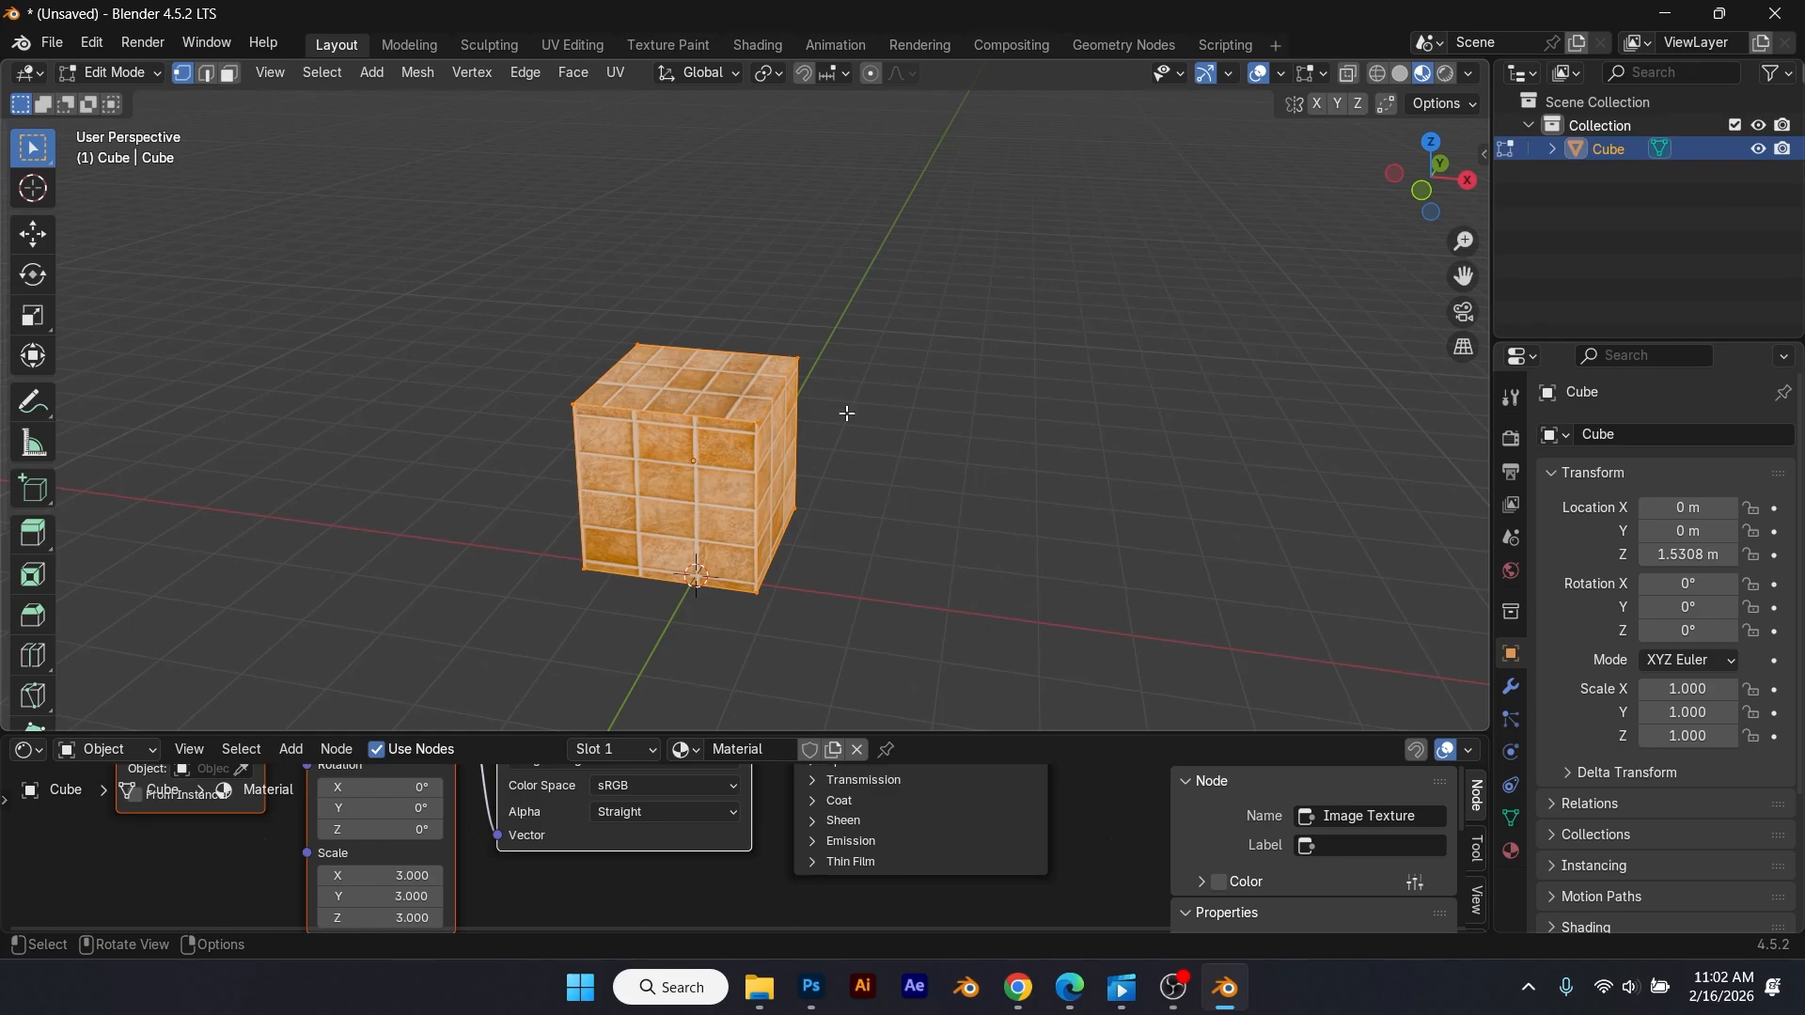
left_click(1456, 105)
scroll(796, 524, "up", 1)
key("3")
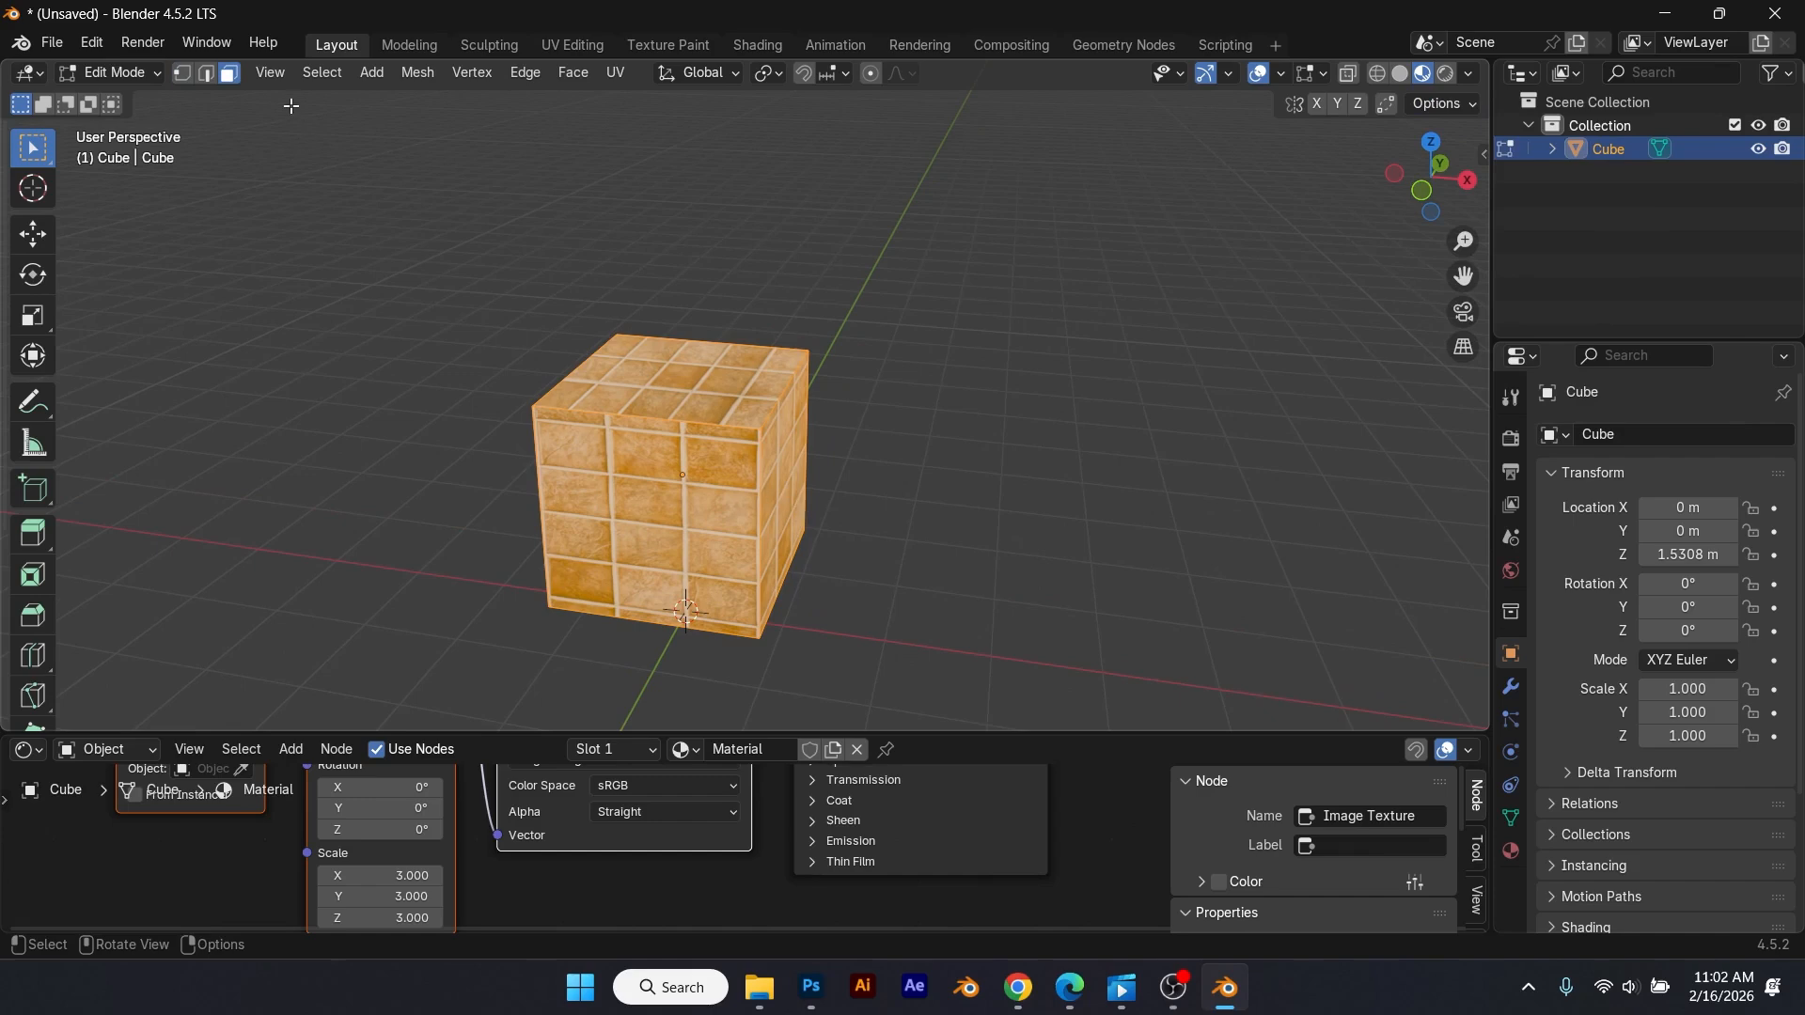
key("alt+a")
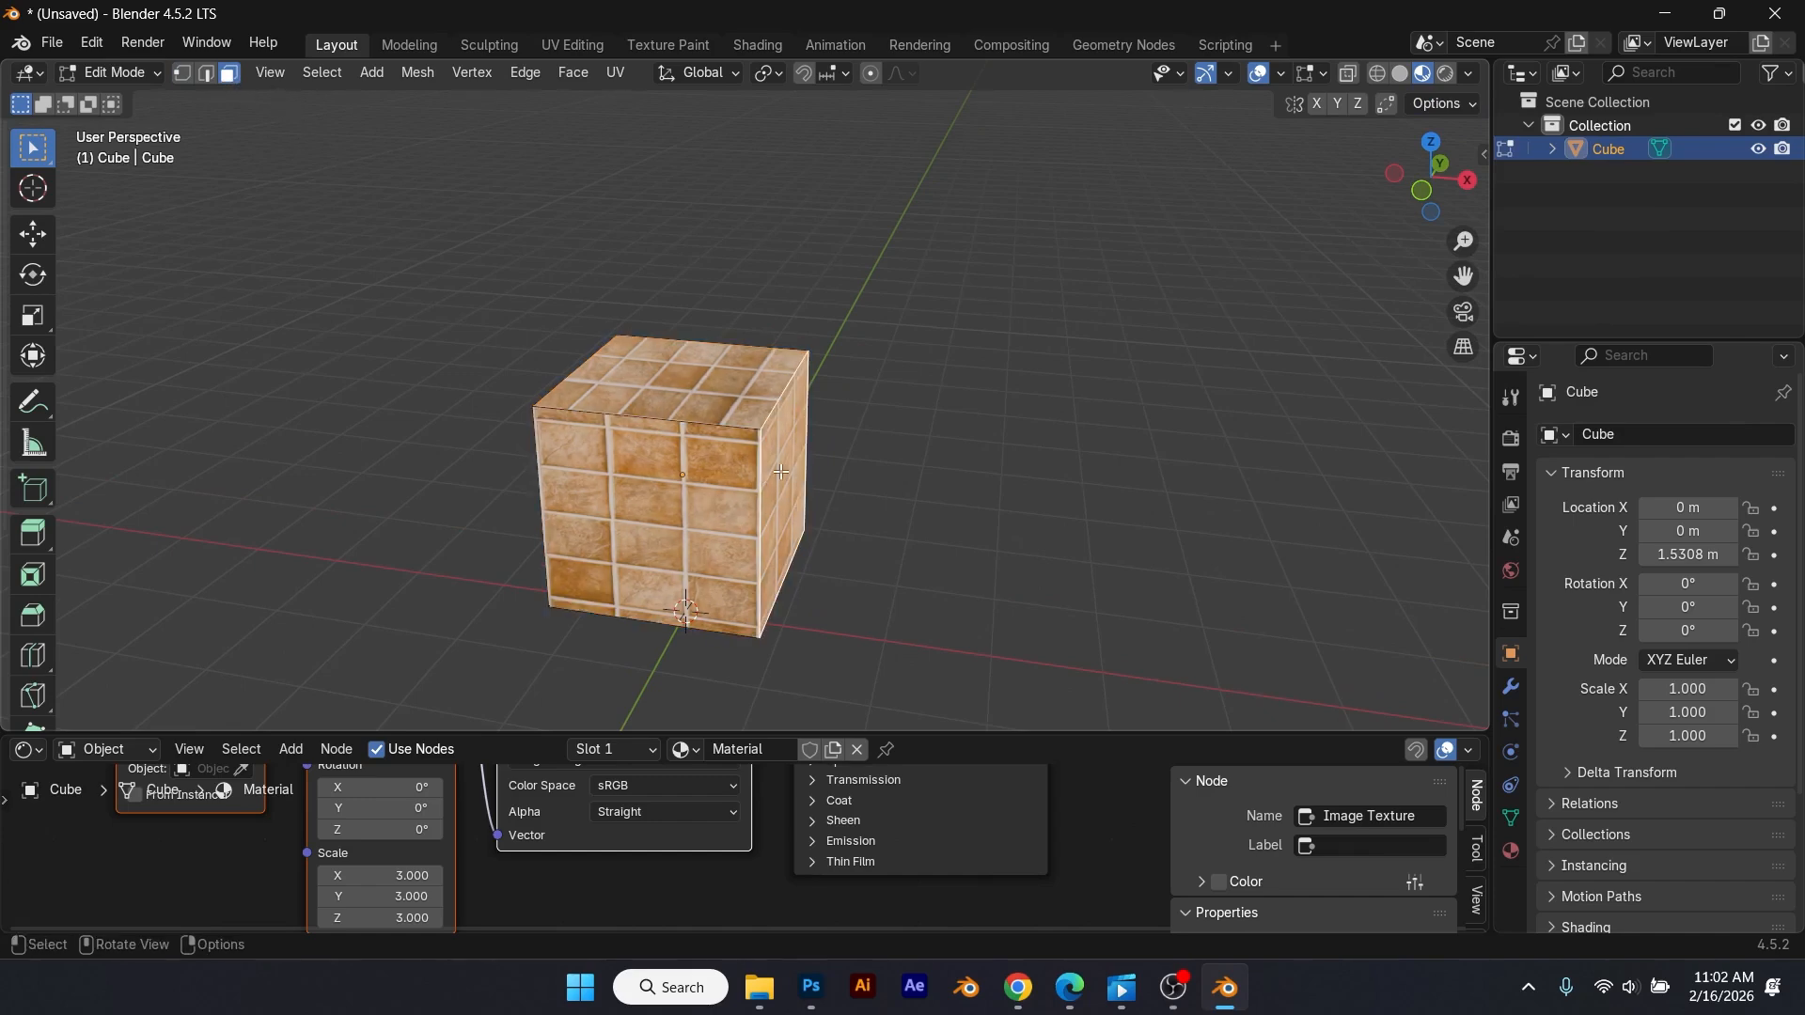
Step: Extrude the cube's +X side face outward about 3.2 m and the new block's top face upward about 1.7 m
left_click(786, 489)
key("e")
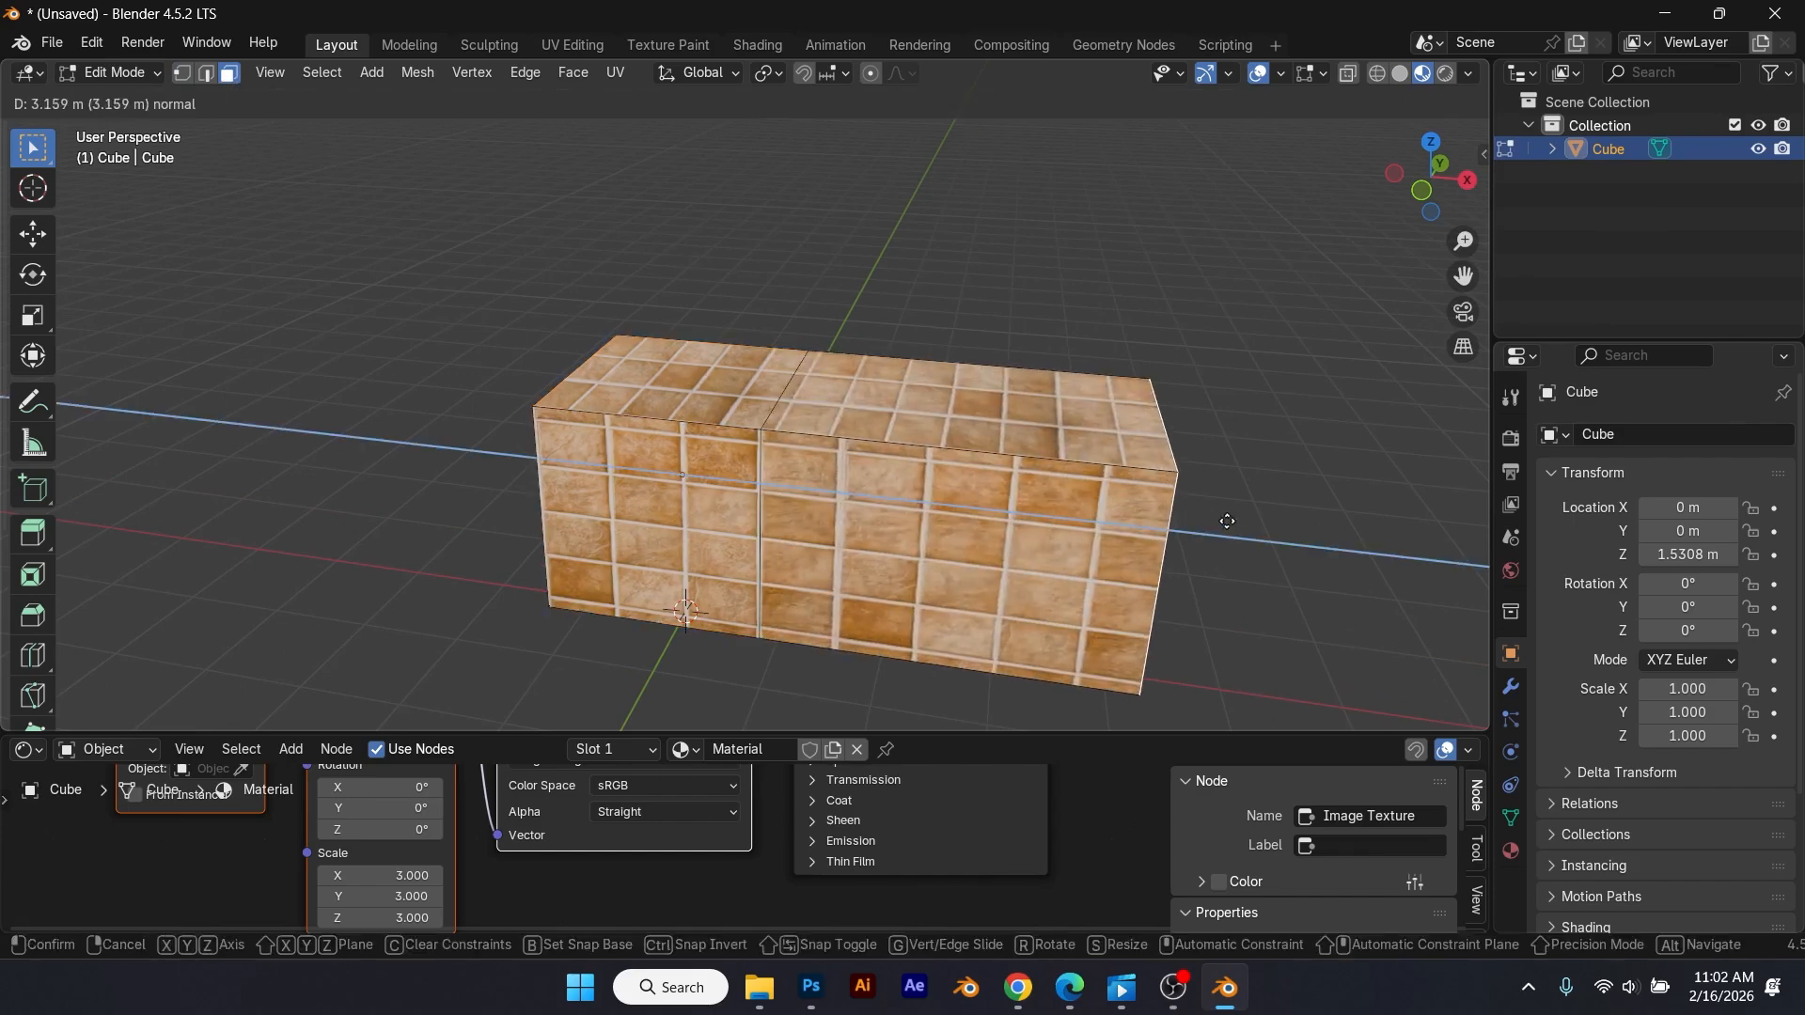
left_click(1246, 522)
left_click(1043, 432)
key("e")
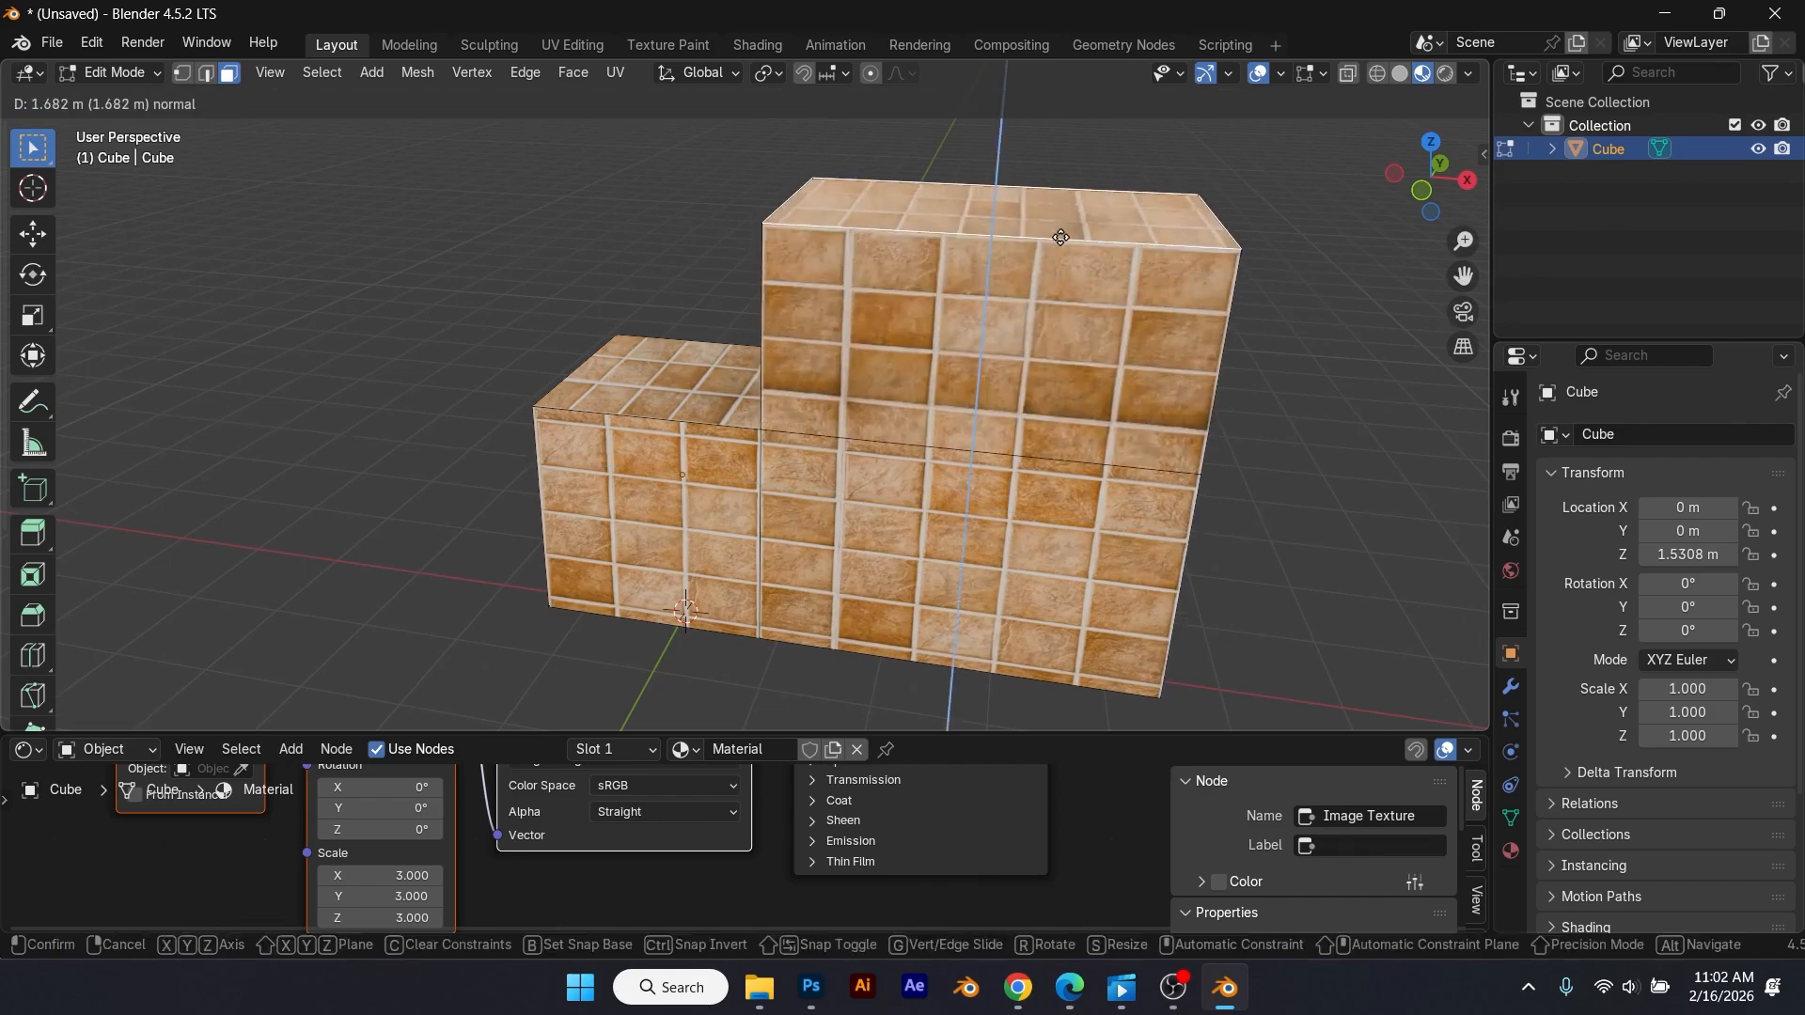
left_click(1060, 233)
Step: Extrude the top face of the original cube section upward about 1.1 m
left_click(689, 408)
key("e")
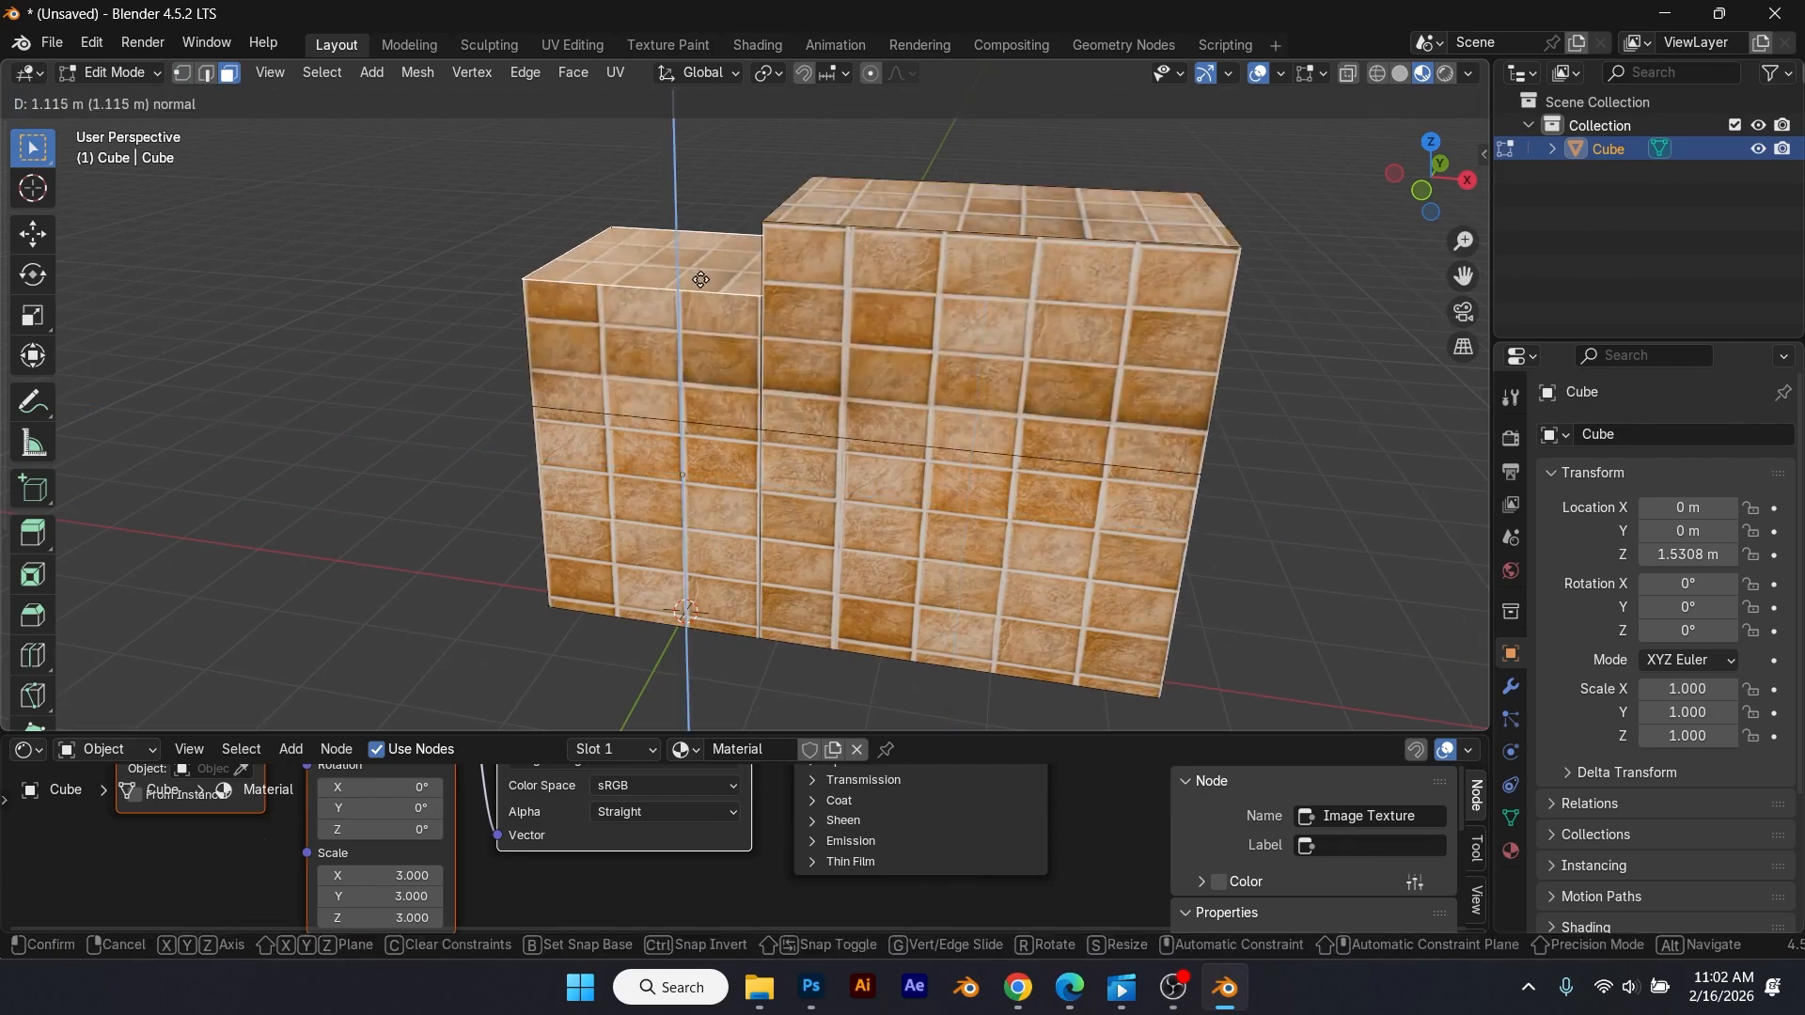
left_click(703, 270)
Step: Select the stretched vertical face at the step between the two tops and show the UV Editor in an enlarged lower area
middle_click_drag(756, 340, 851, 324)
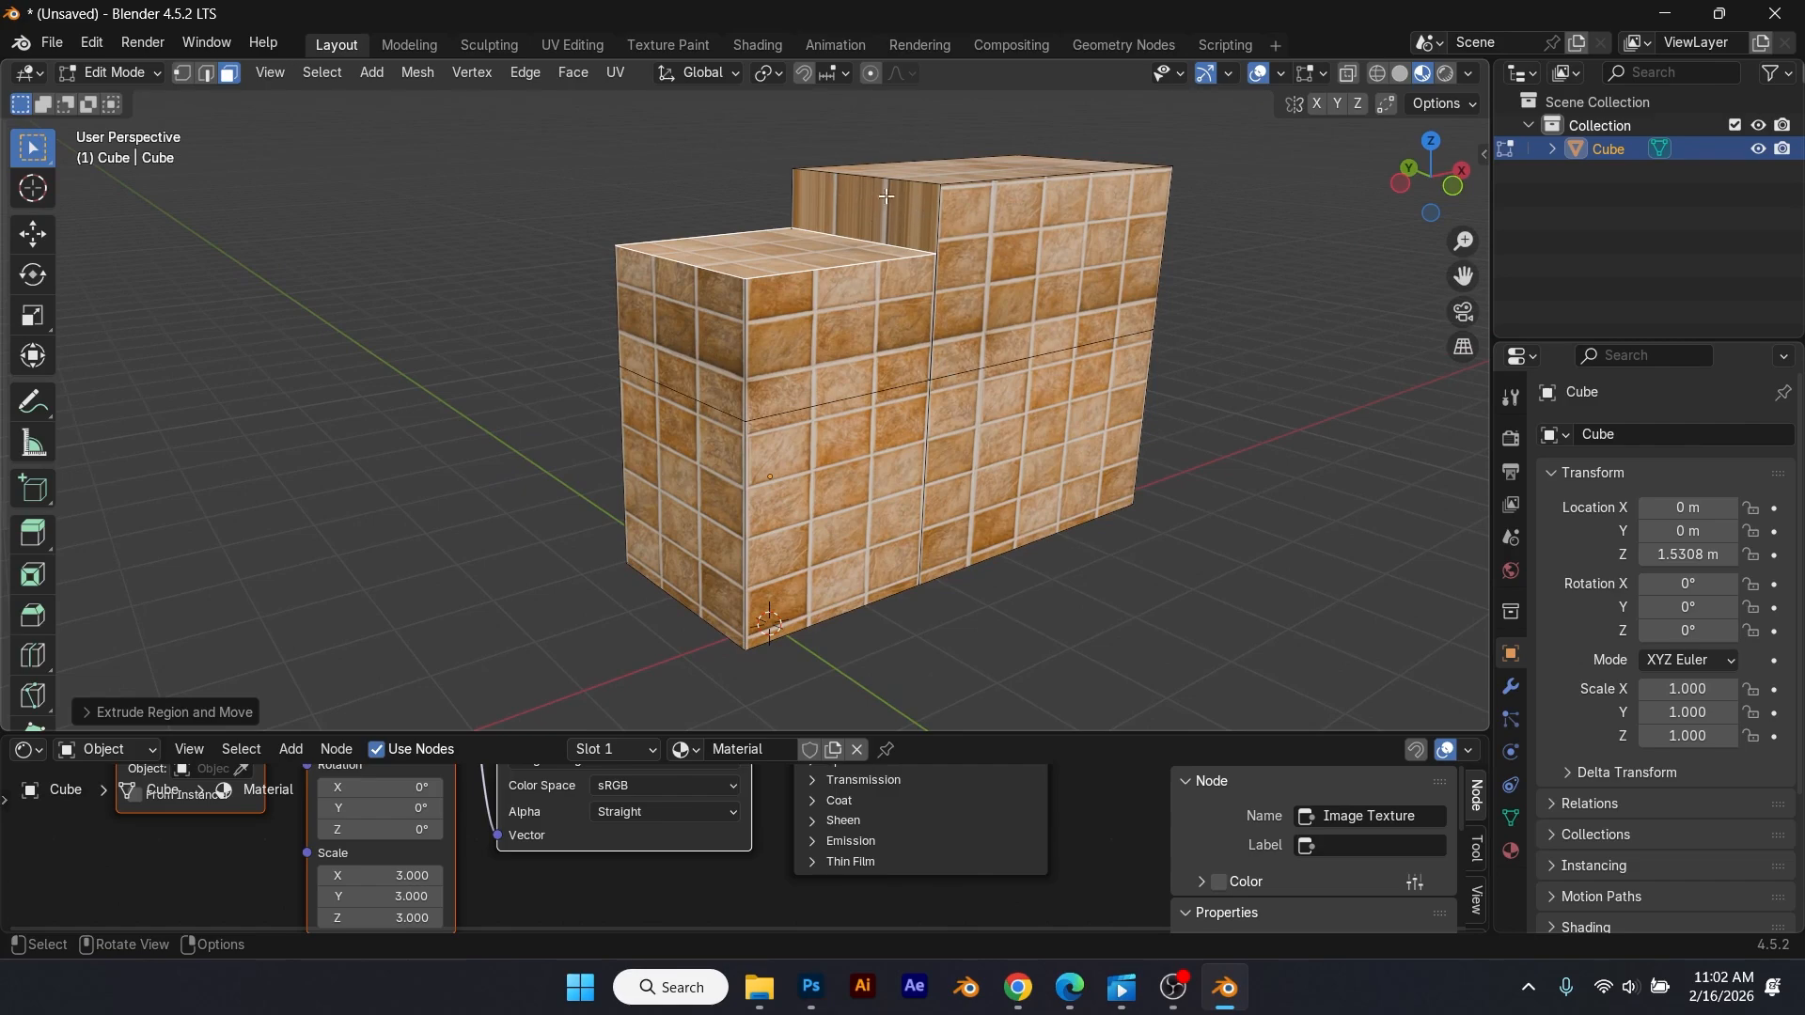
middle_click_drag(941, 362, 930, 401)
left_click(826, 358)
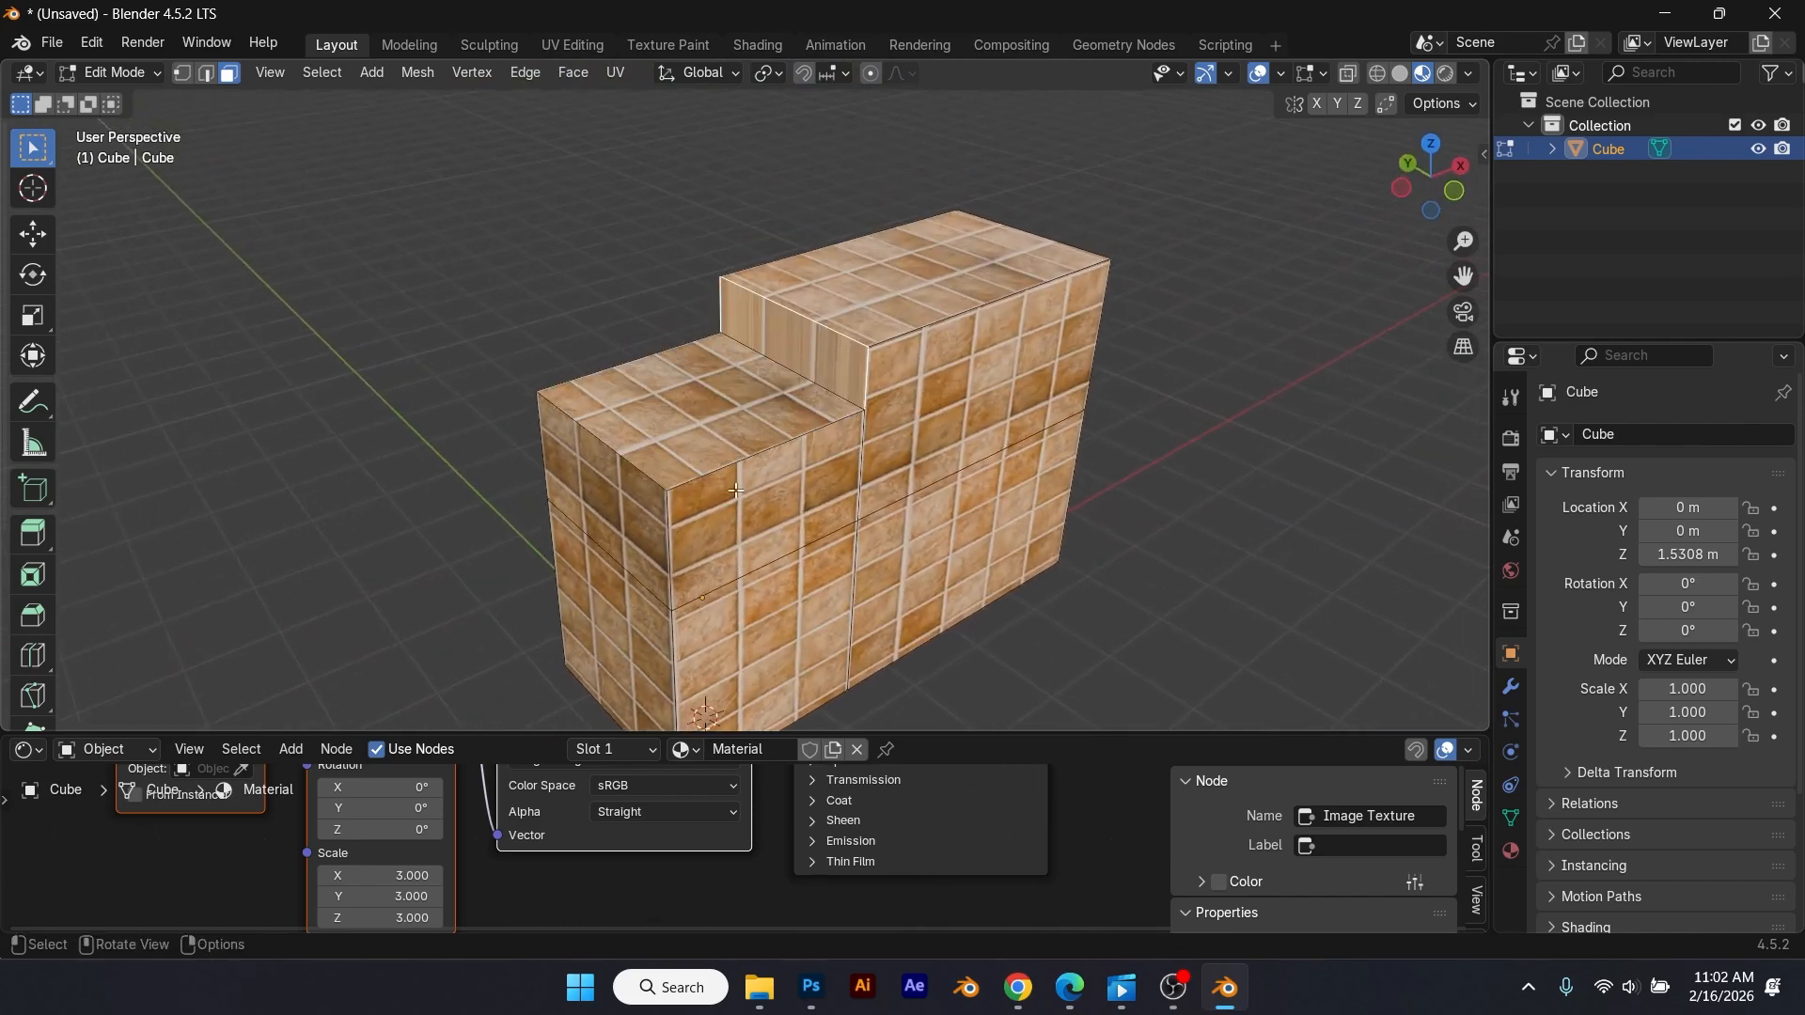
left_click_drag(569, 732, 564, 448)
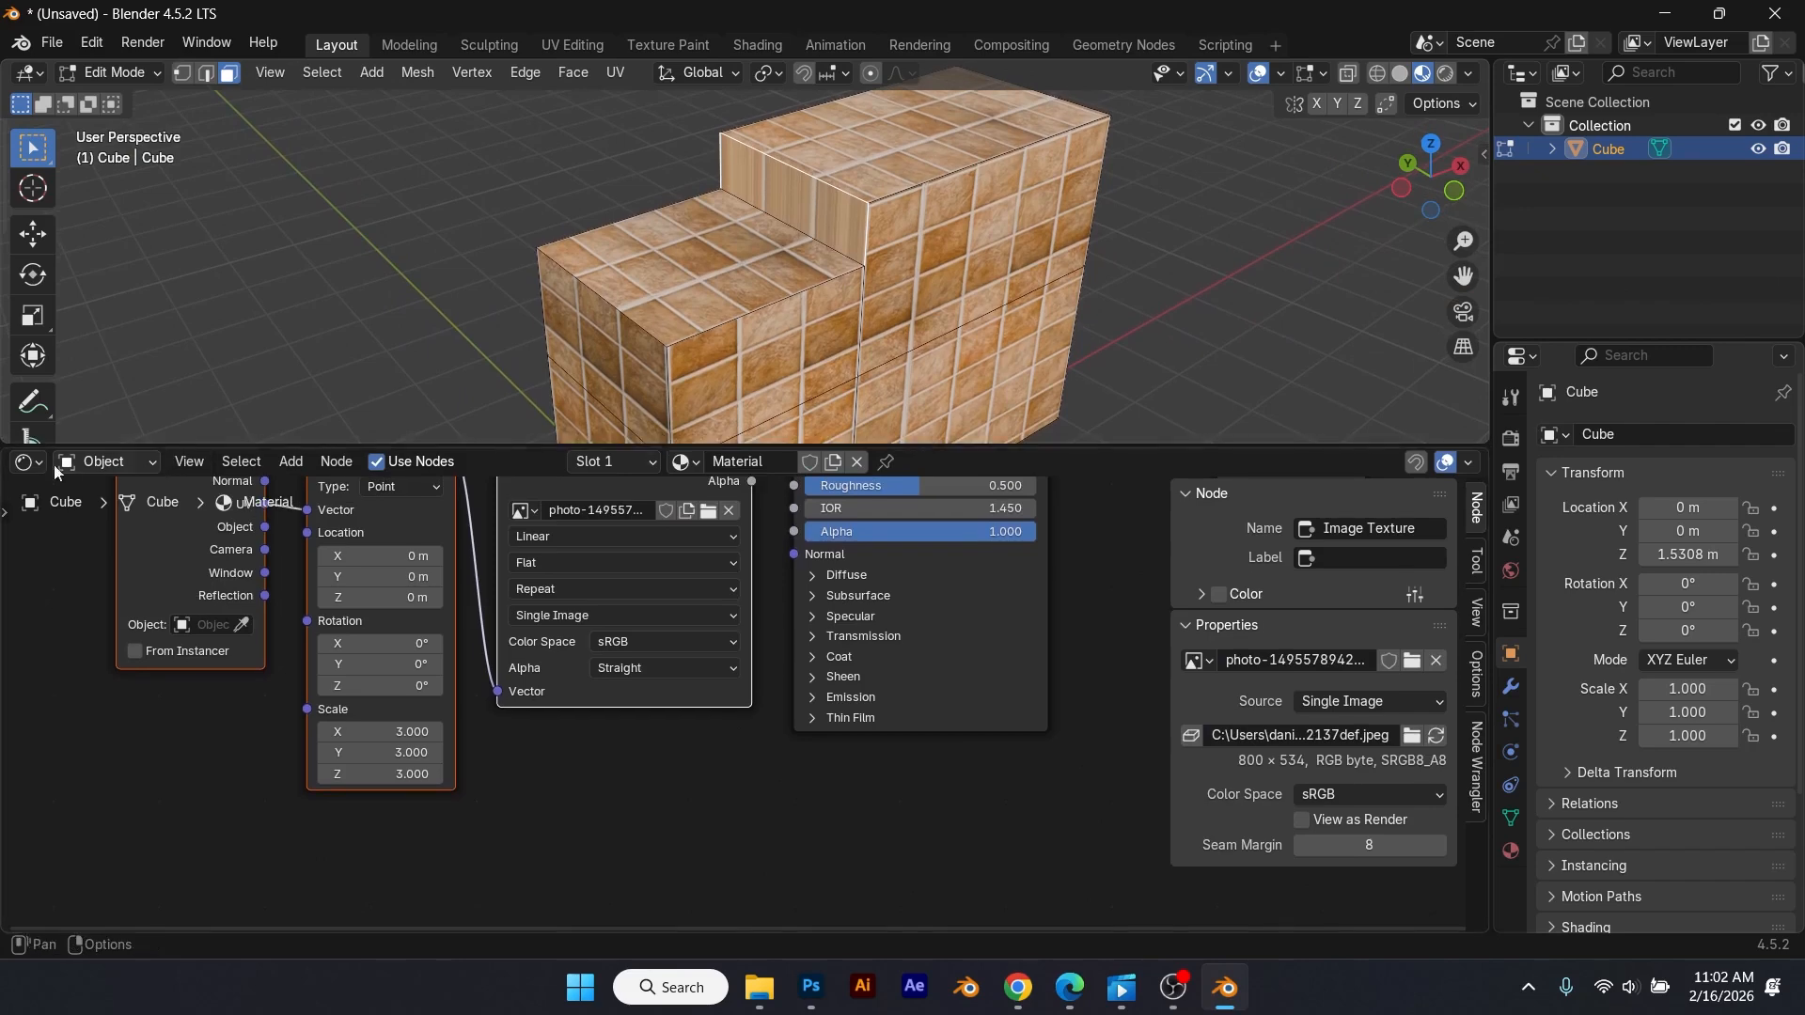
left_click(28, 462)
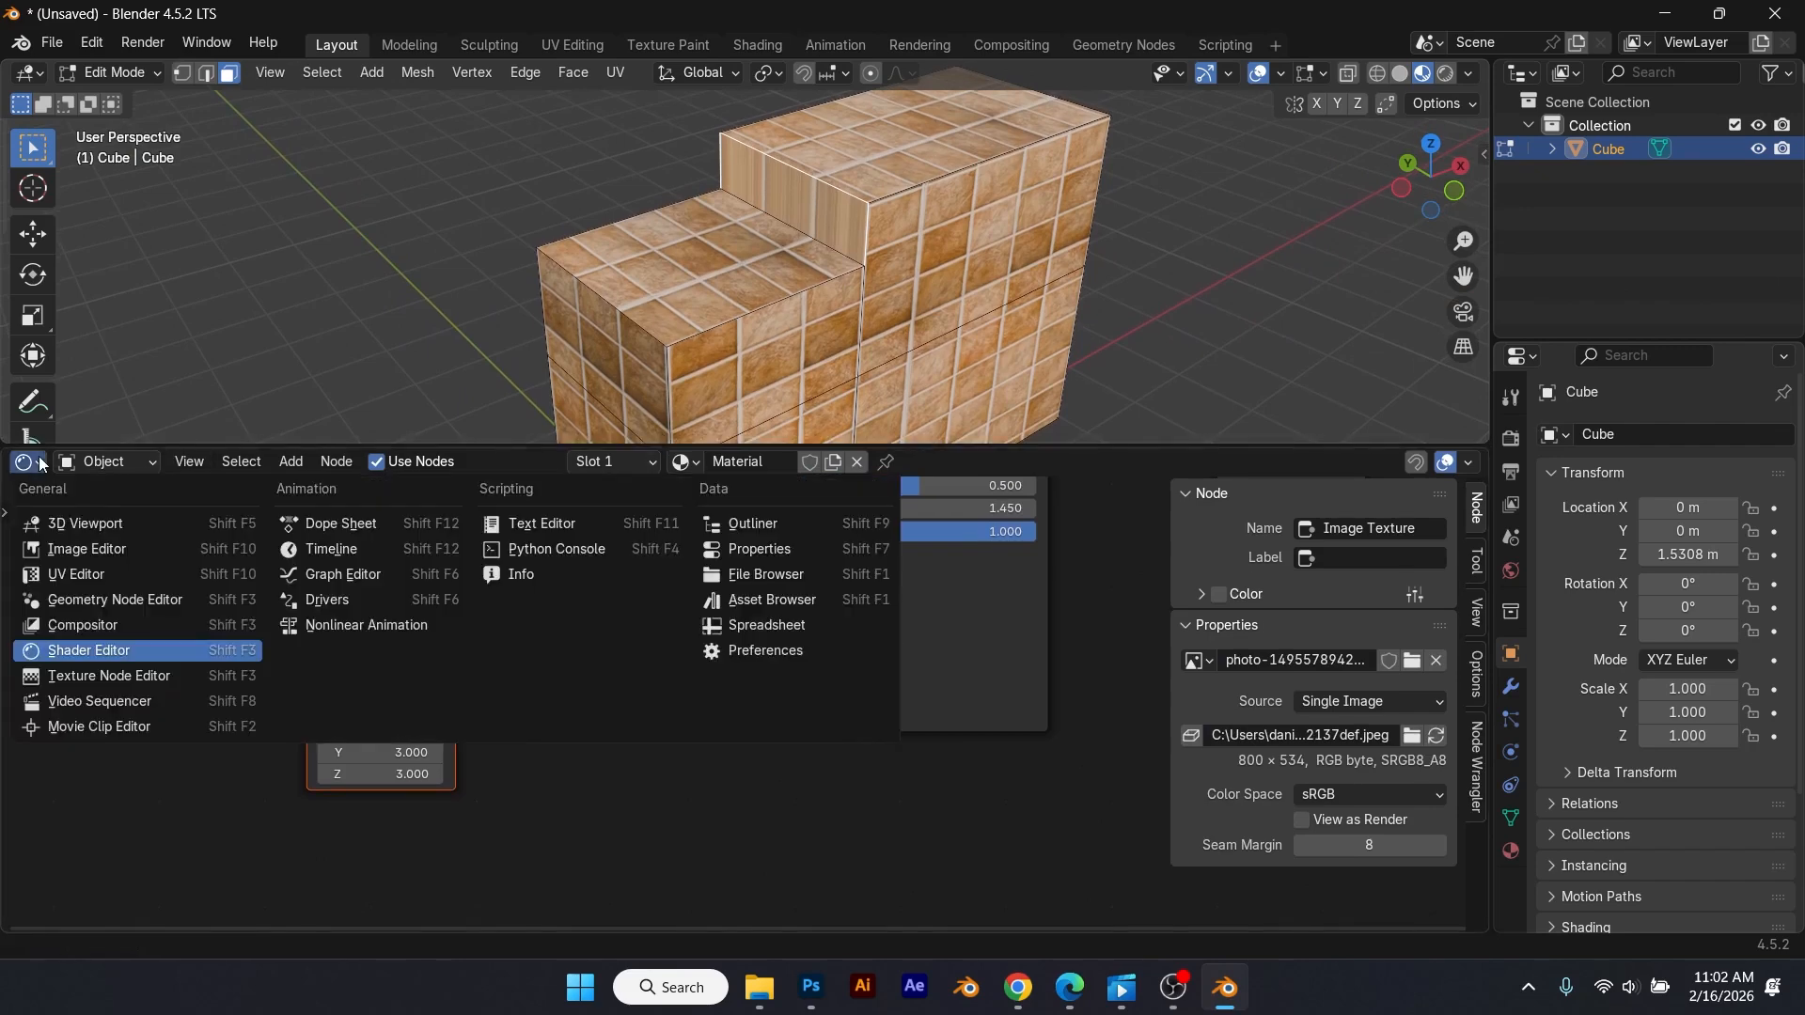
left_click(106, 572)
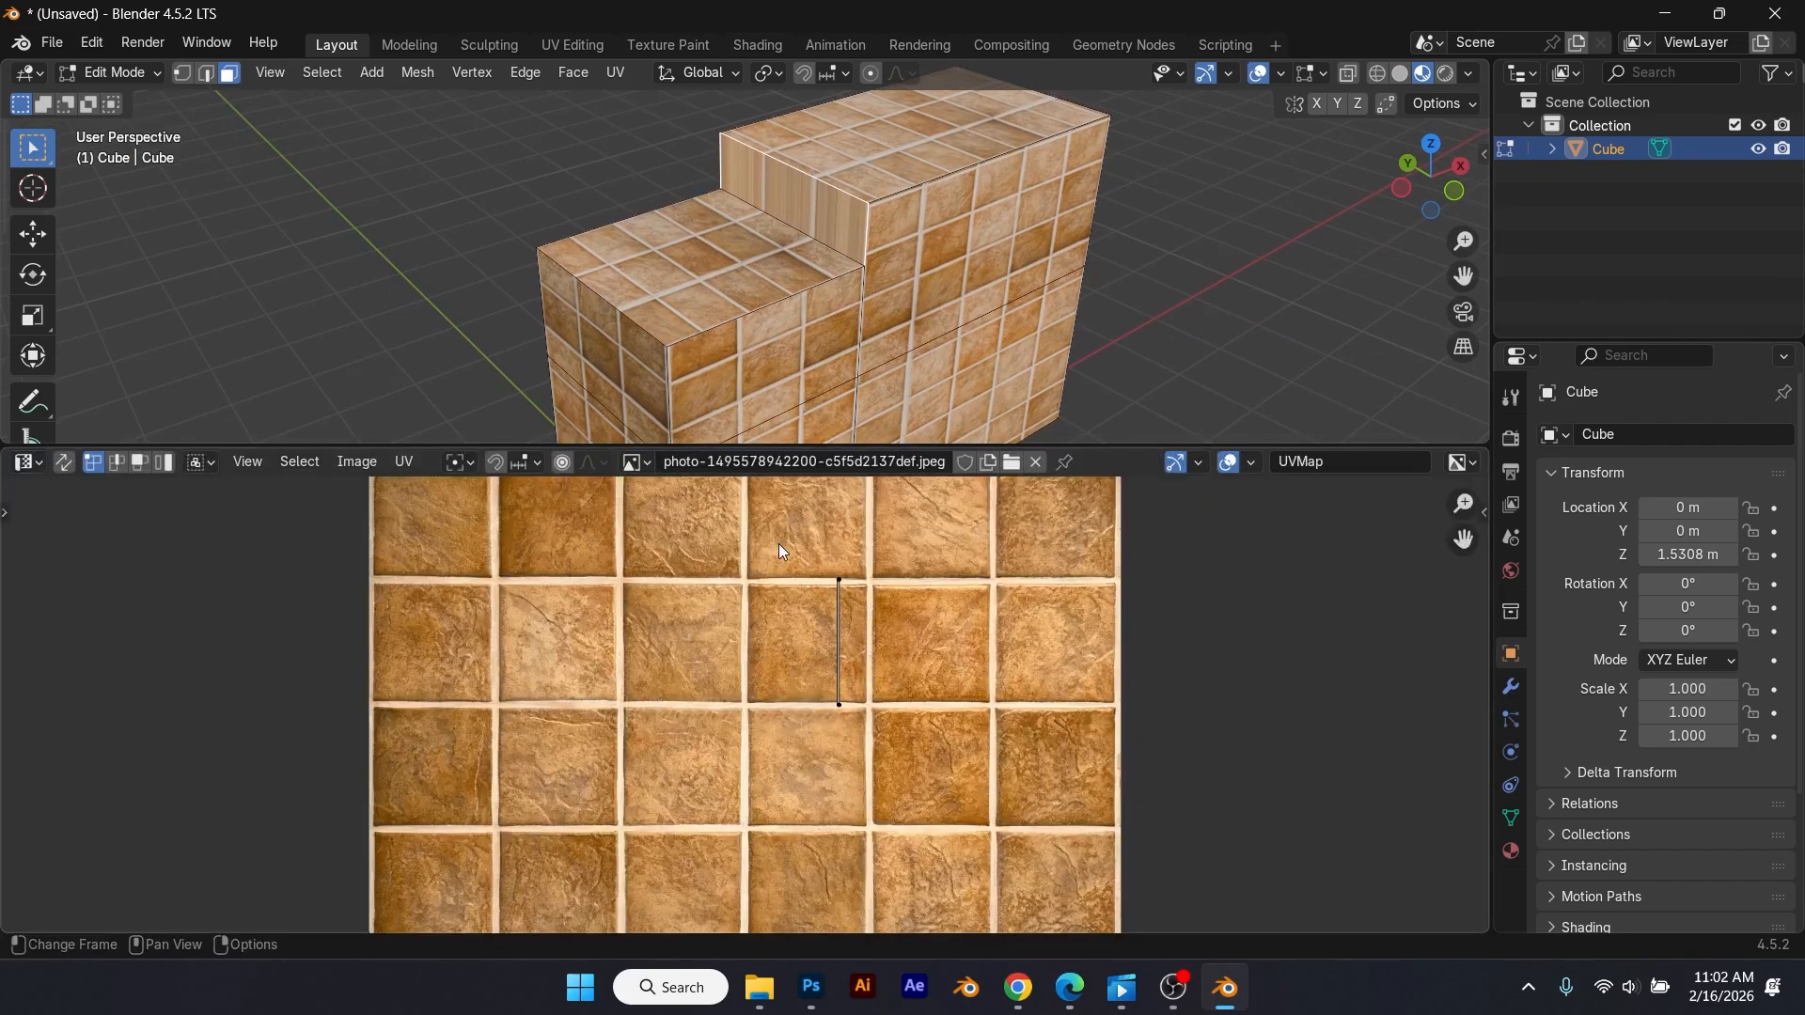
Step: Unwrap the selected face with Smart UV Project, keeping the default settings
left_click(861, 677)
key("u")
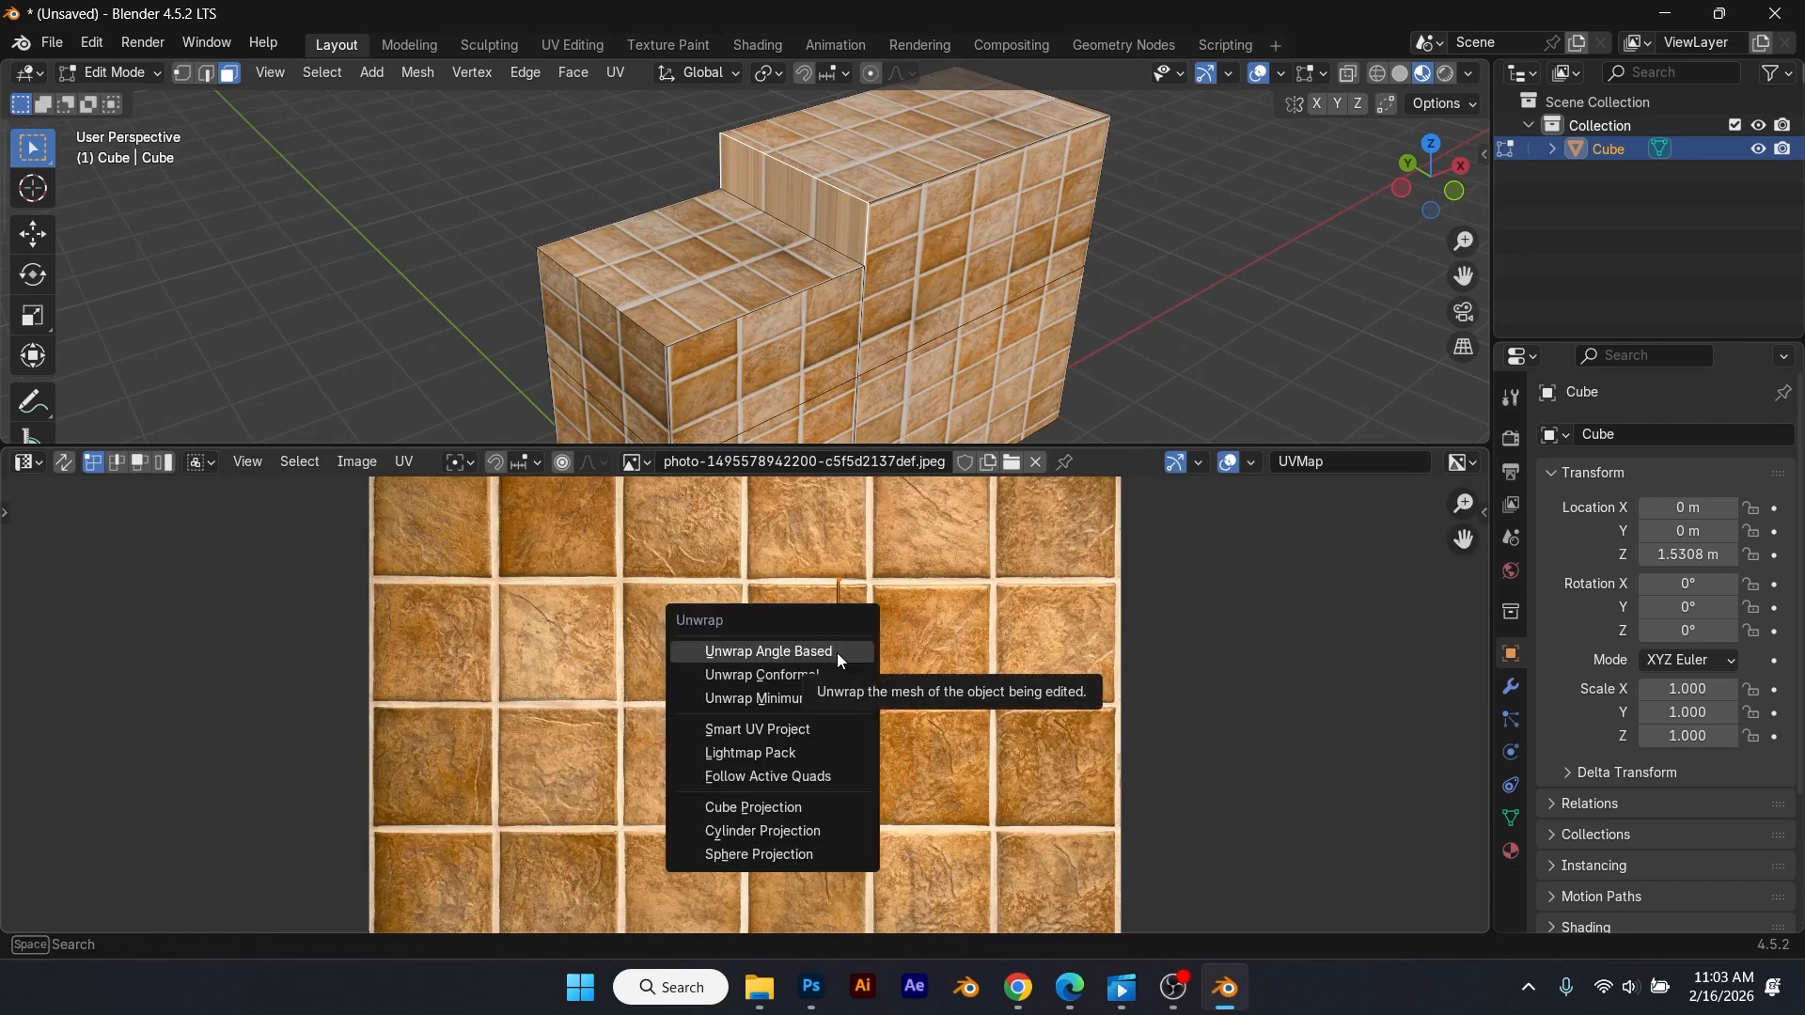
left_click(822, 728)
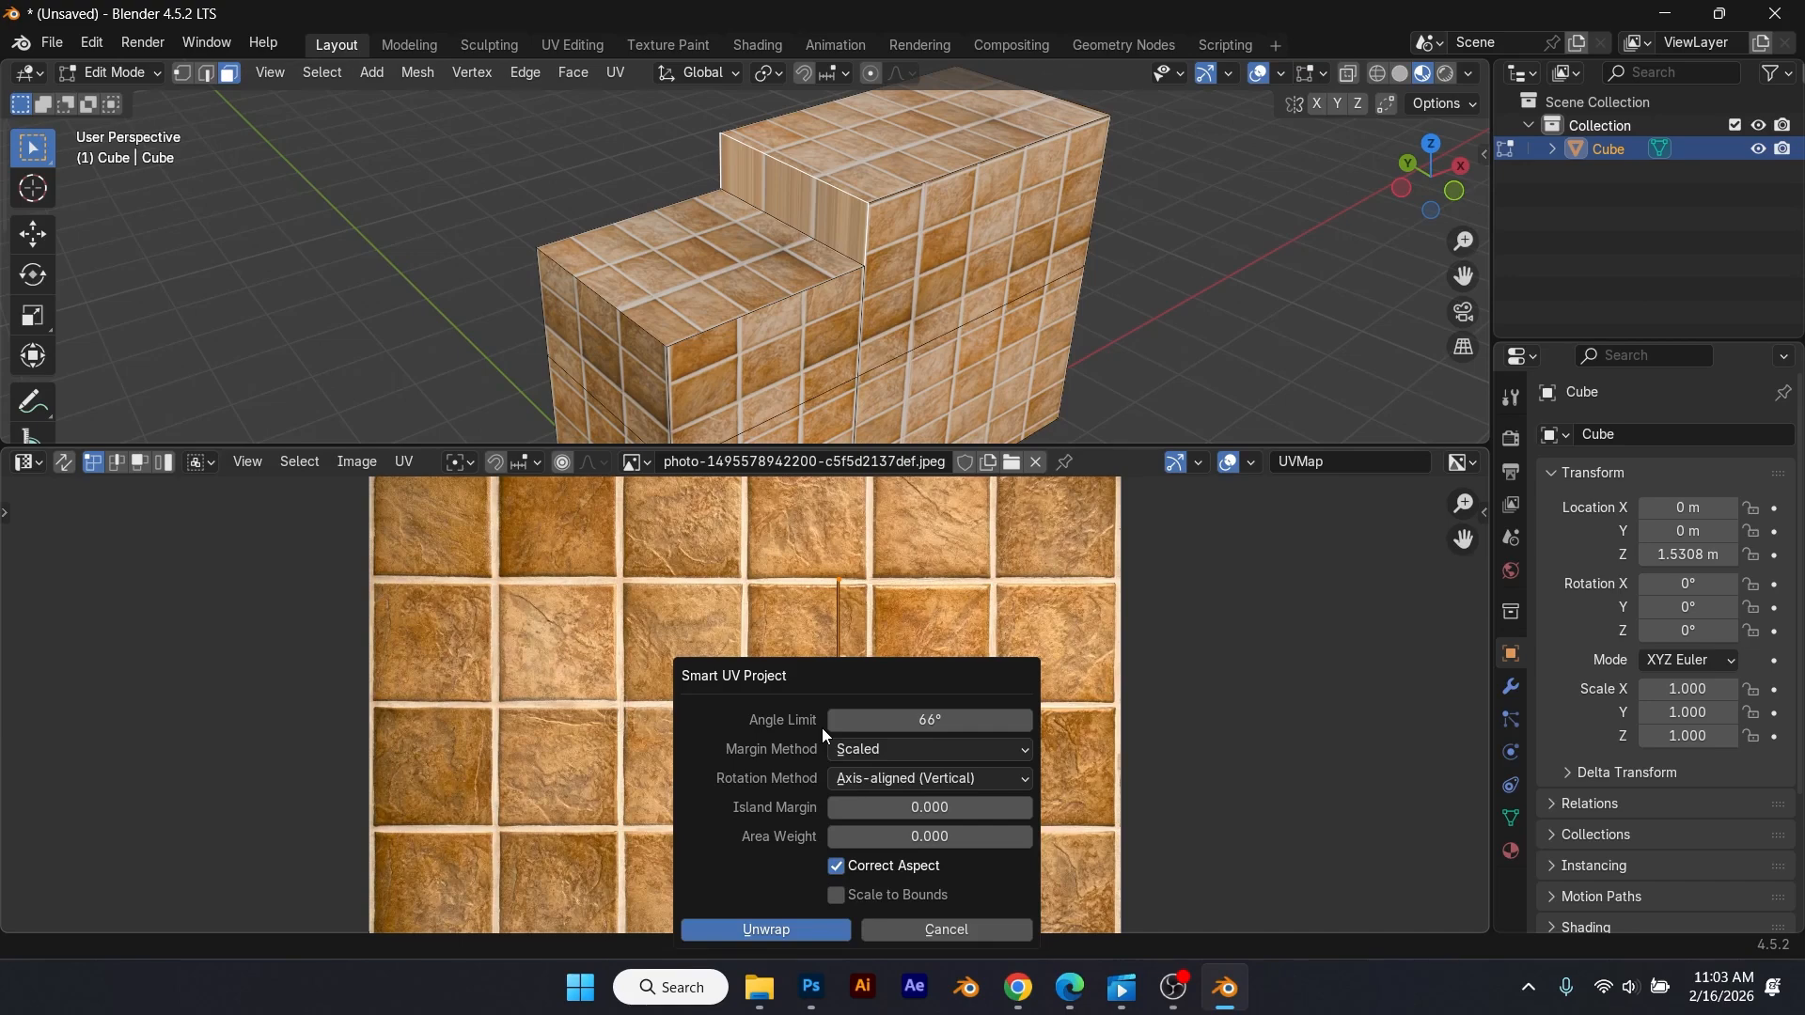
left_click(769, 933)
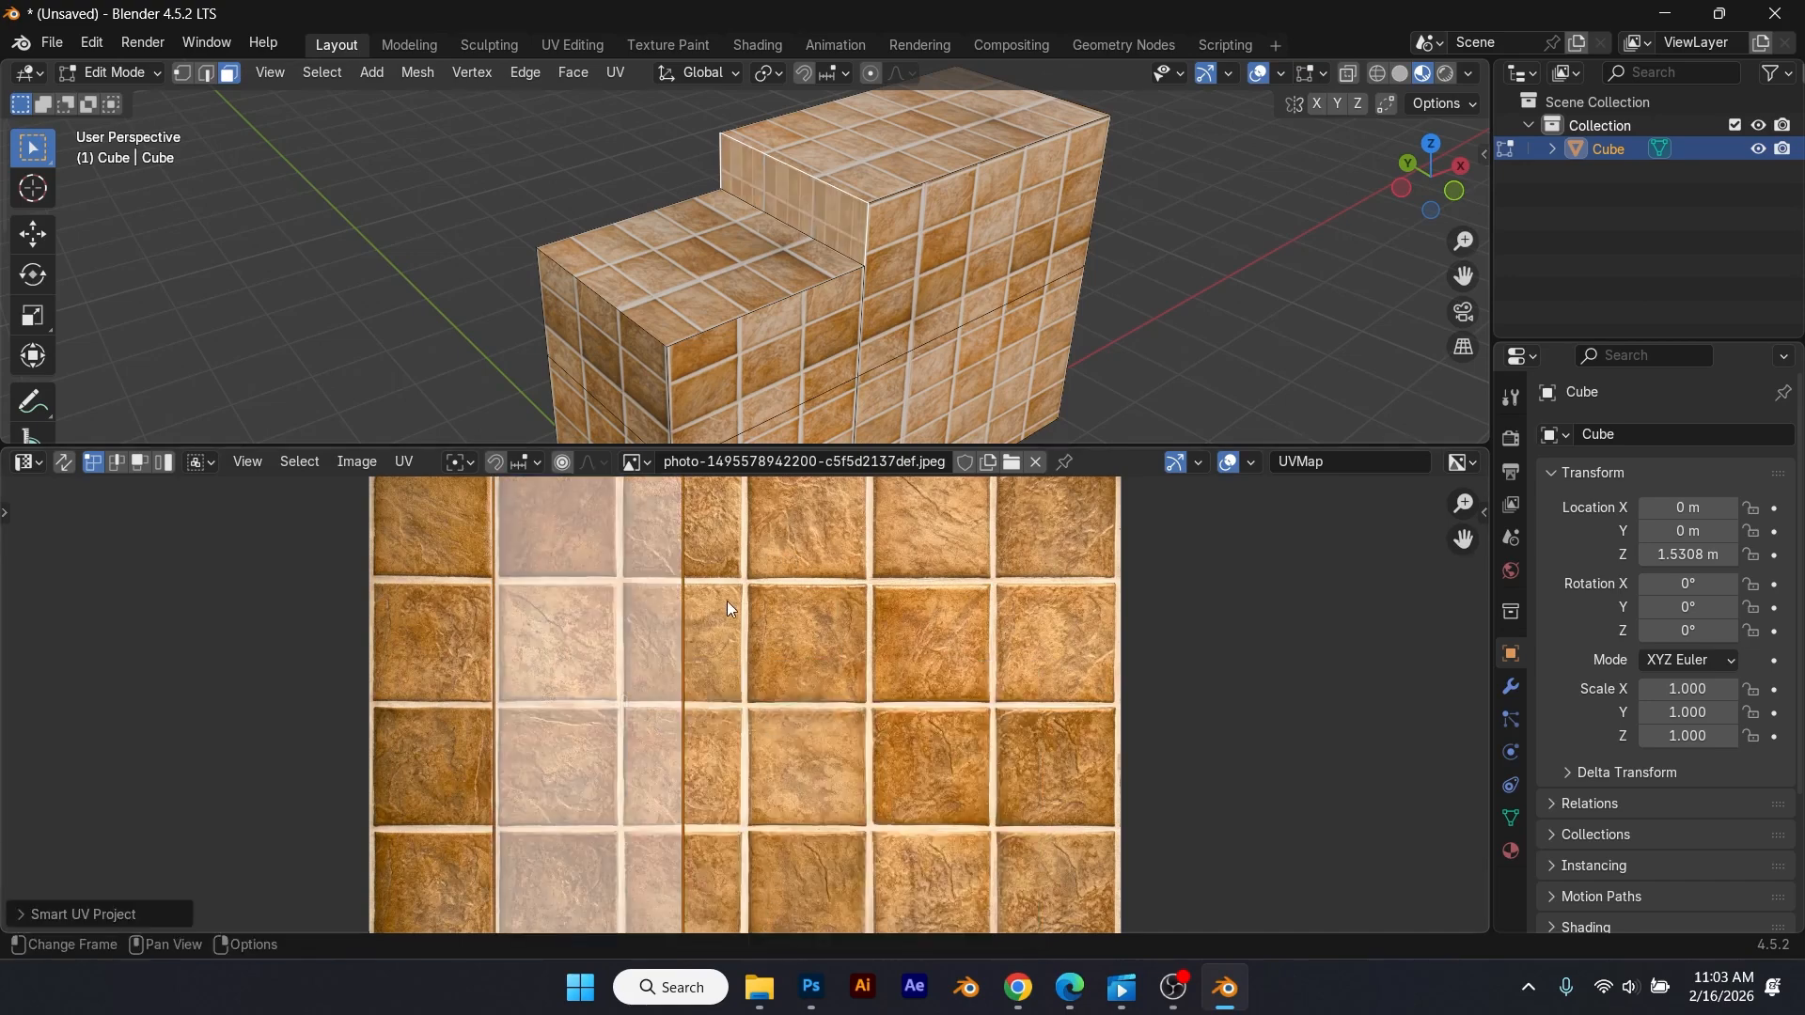
Step: Shrink the face's UV island and rotate it about 90° so it lies horizontally
scroll(763, 708, "down", 3)
key("s")
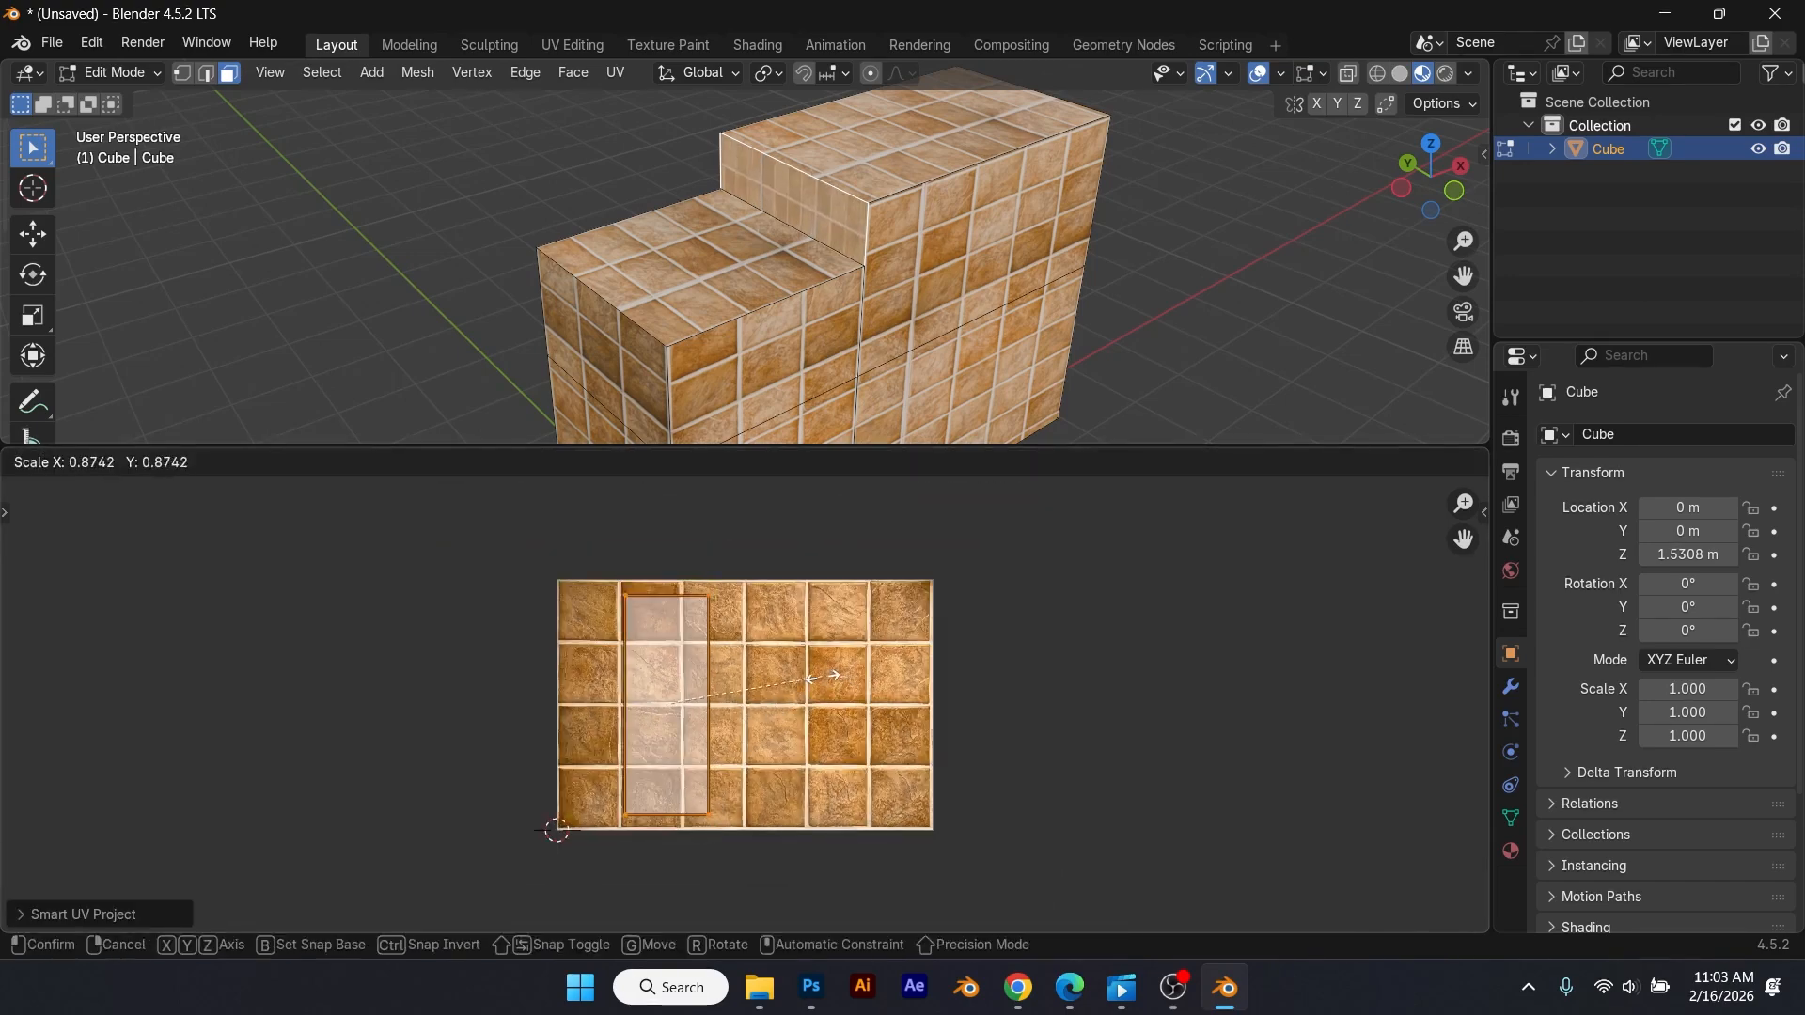
key("r")
left_click(784, 851)
Step: Reposition the UV island on the tile image and rescale it to about two and a half tiles wide
key("g")
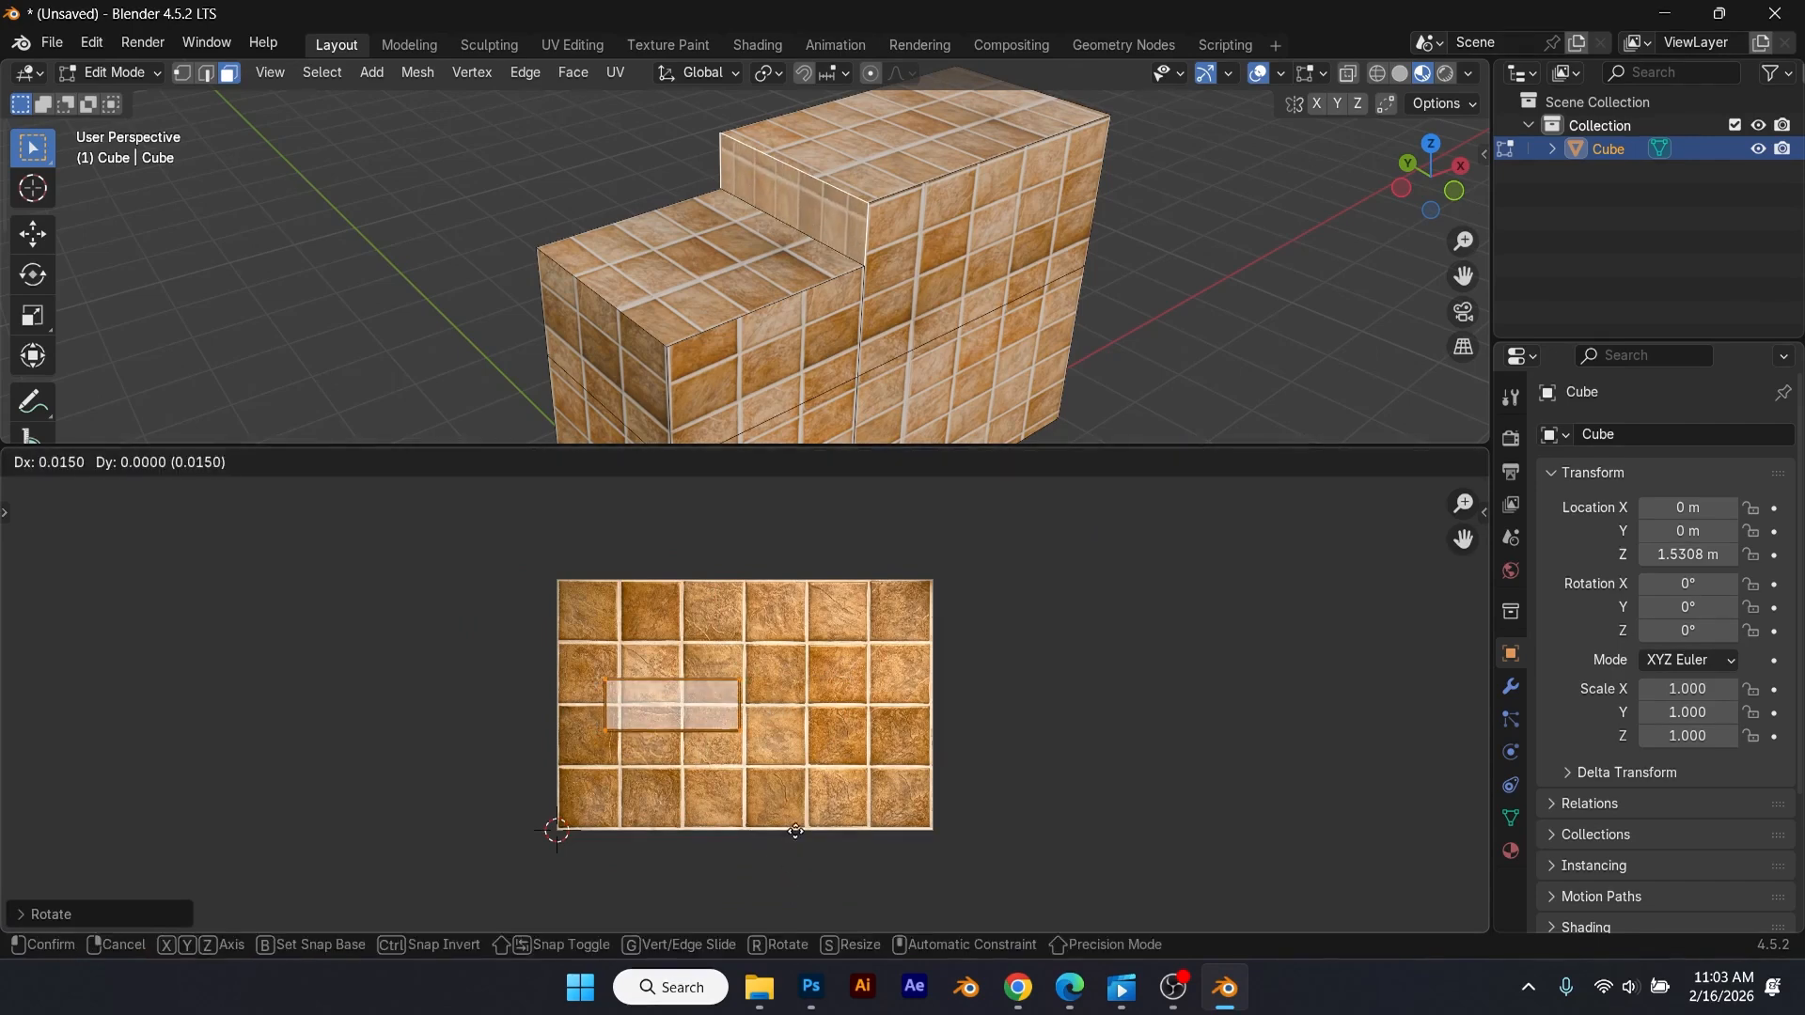
key("s")
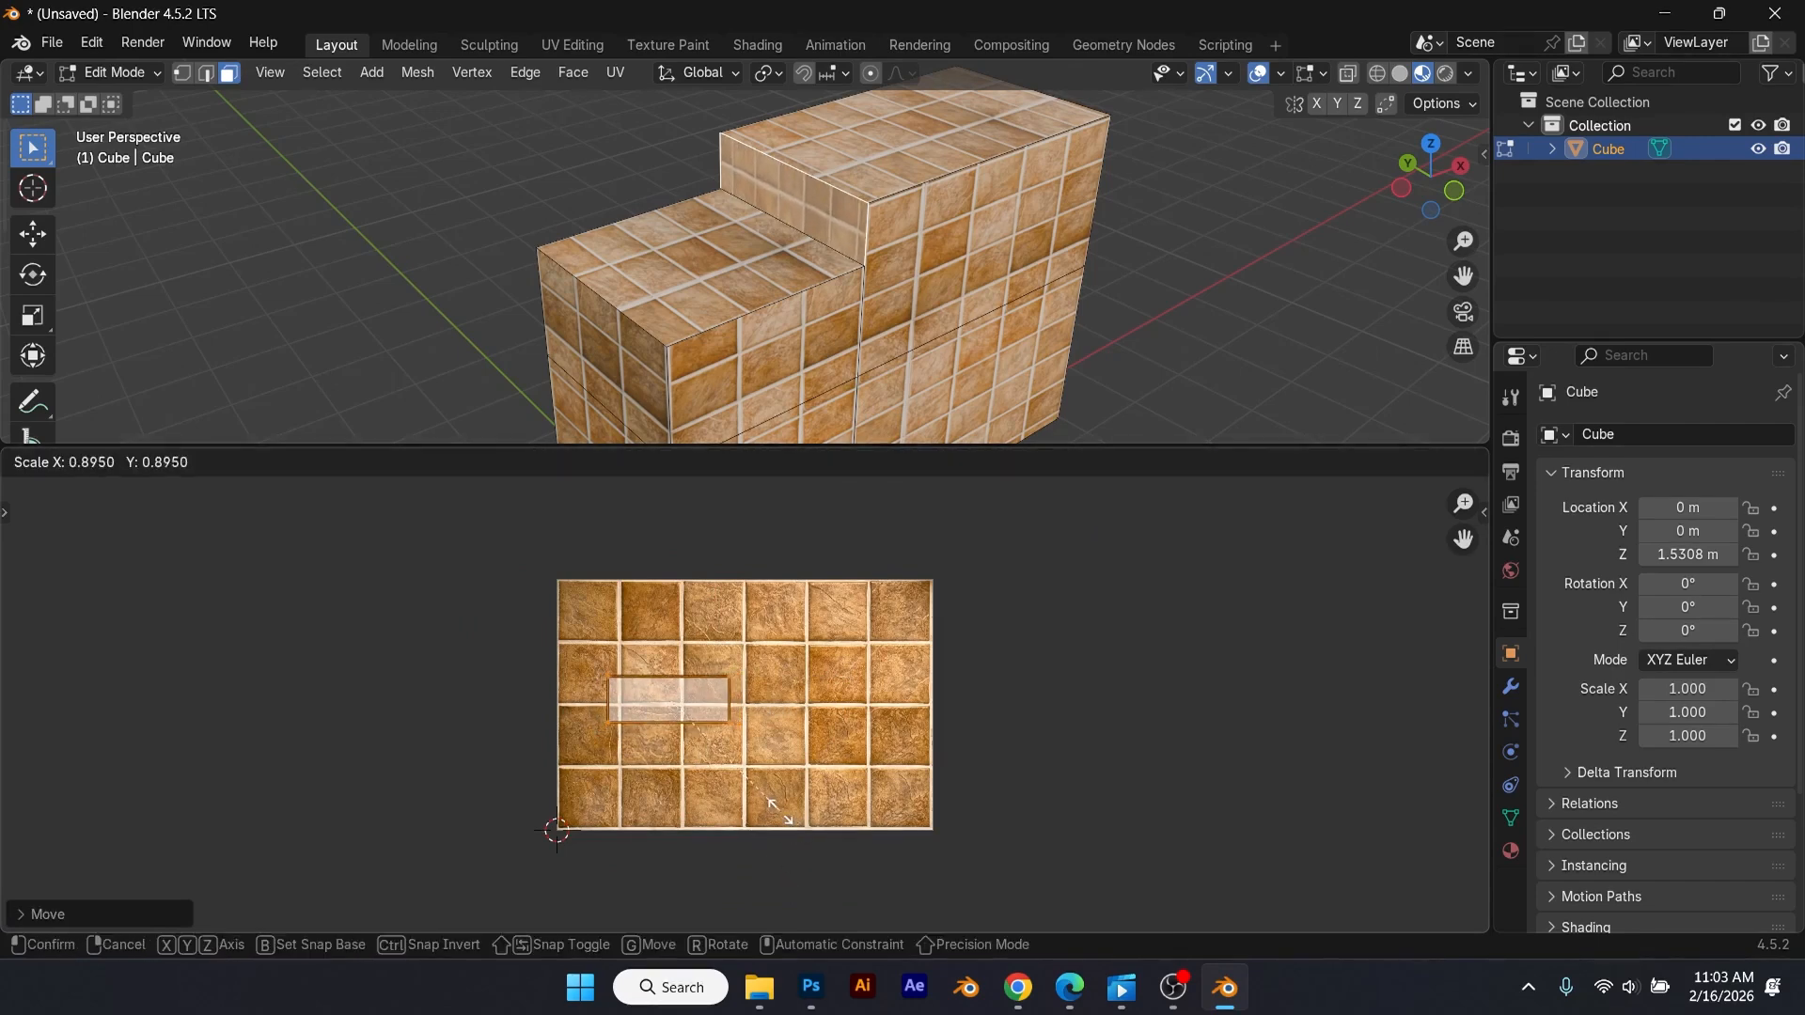
left_click(772, 801)
key("g")
left_click(773, 797)
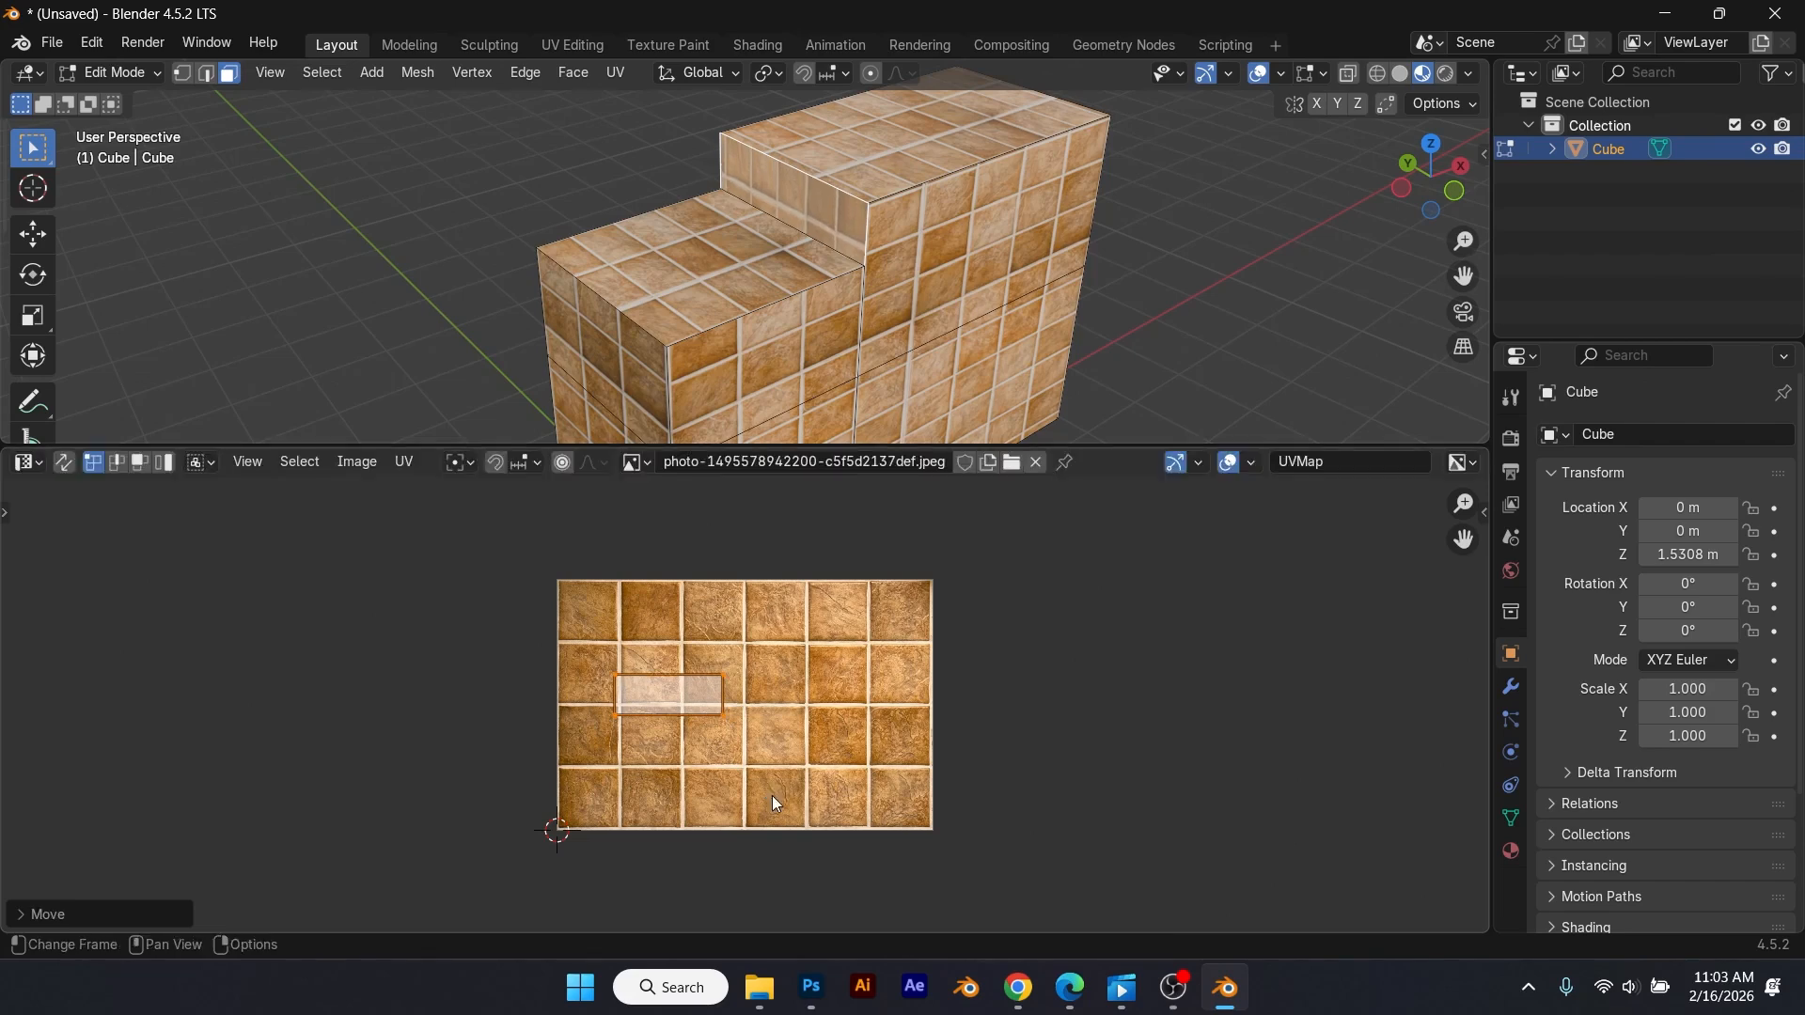
key("s")
left_click(902, 815)
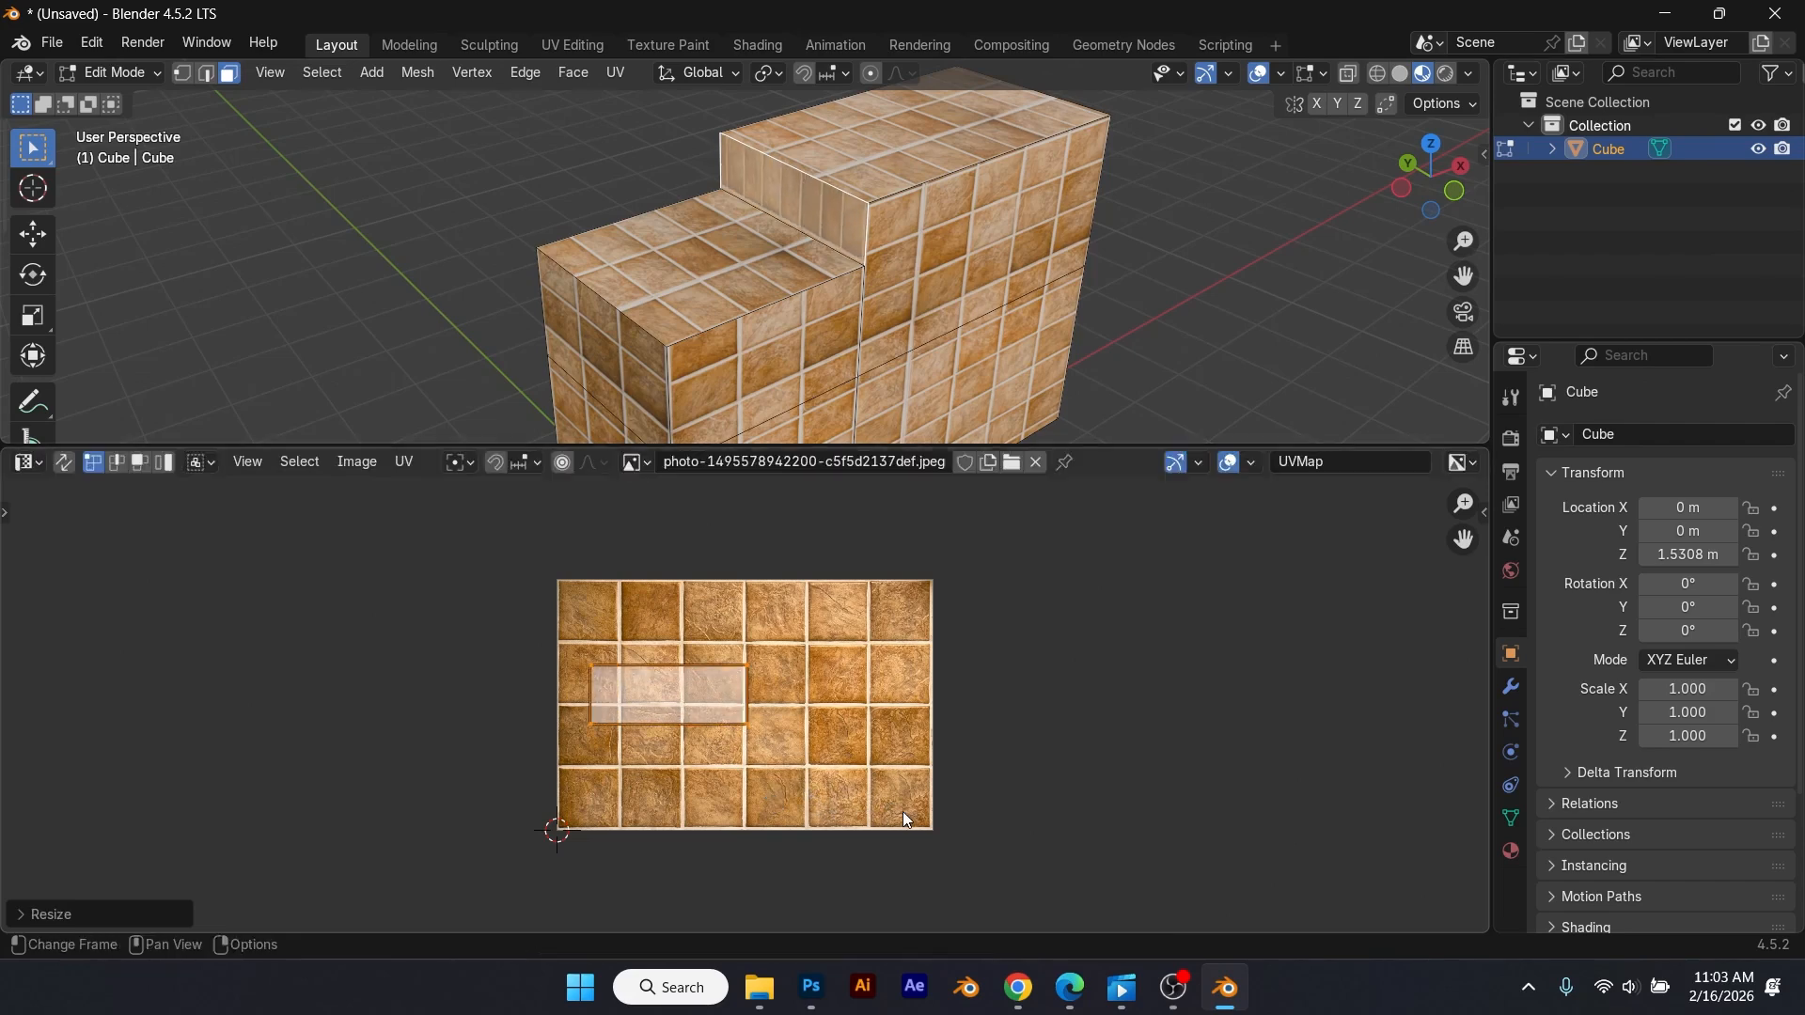
Step: Return the retextured block to Object Mode and deselect it to view the result
key("Tab")
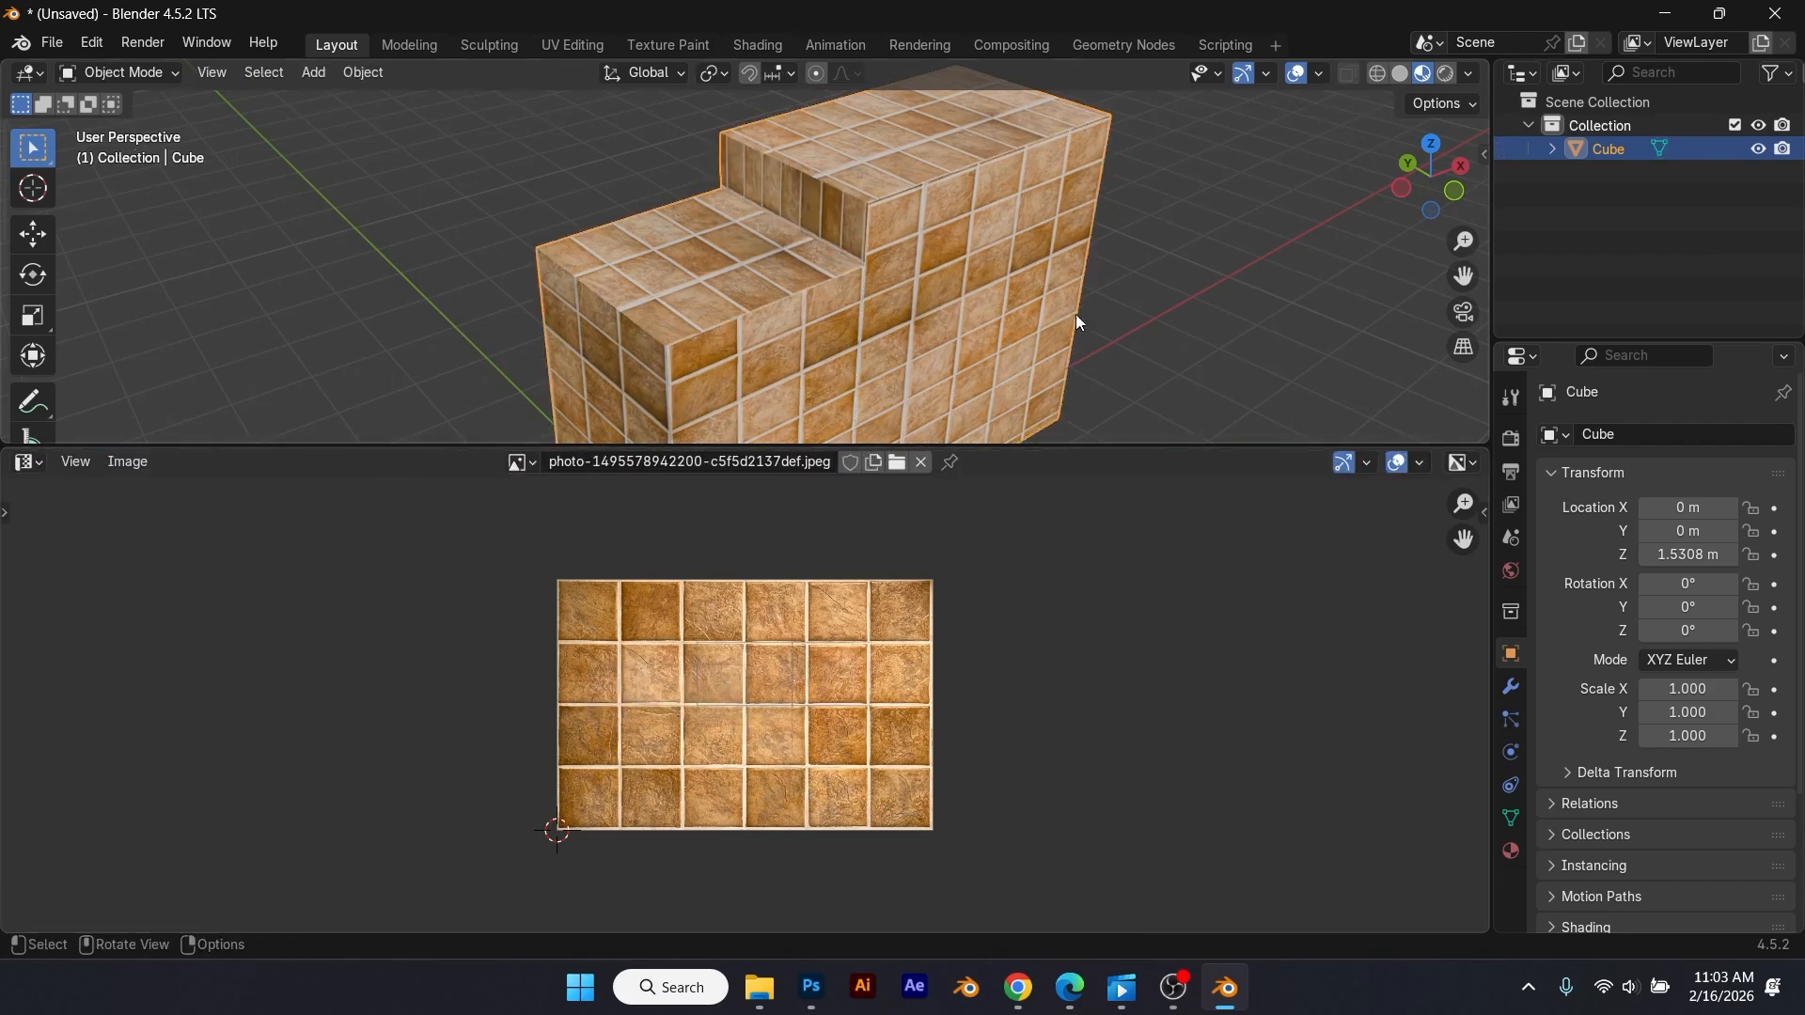
left_click(1155, 286)
middle_click_drag(1155, 286, 777, 351)
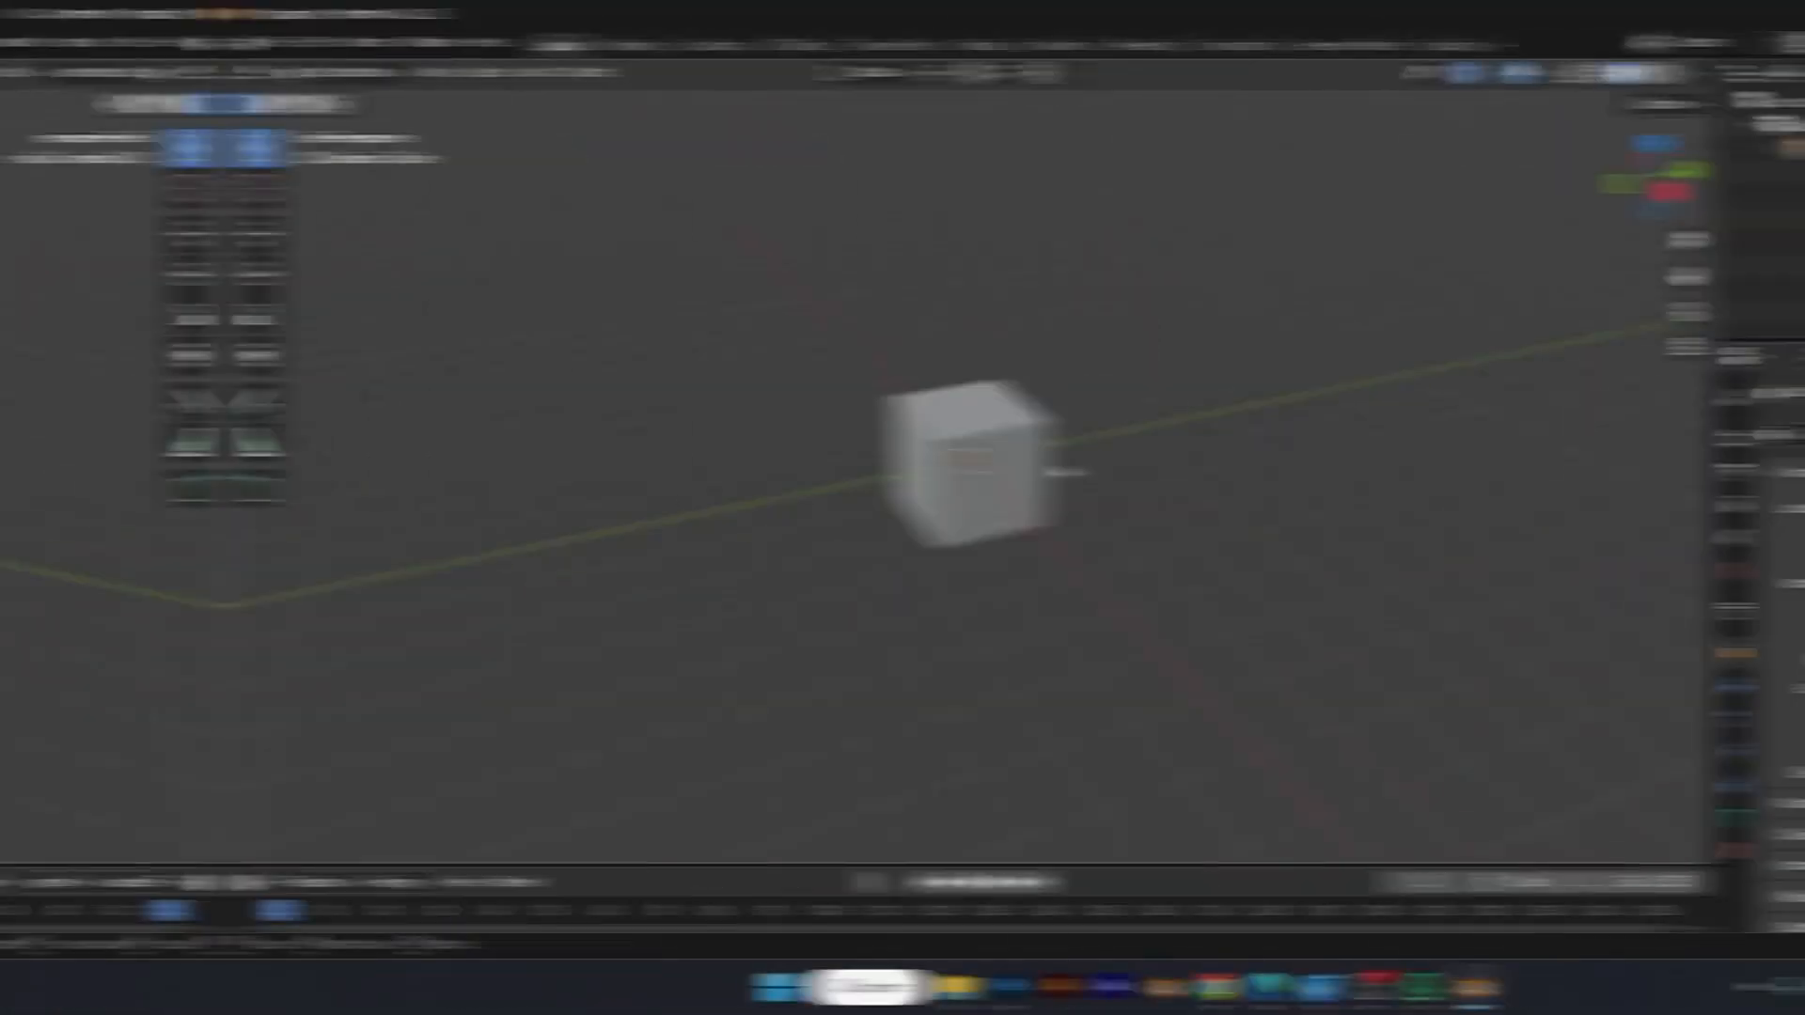
Step: In front view, scale the default cube to about 4.06 along Z and raise it about 4 m onto the ground line
left_click(809, 476)
key("KP_1")
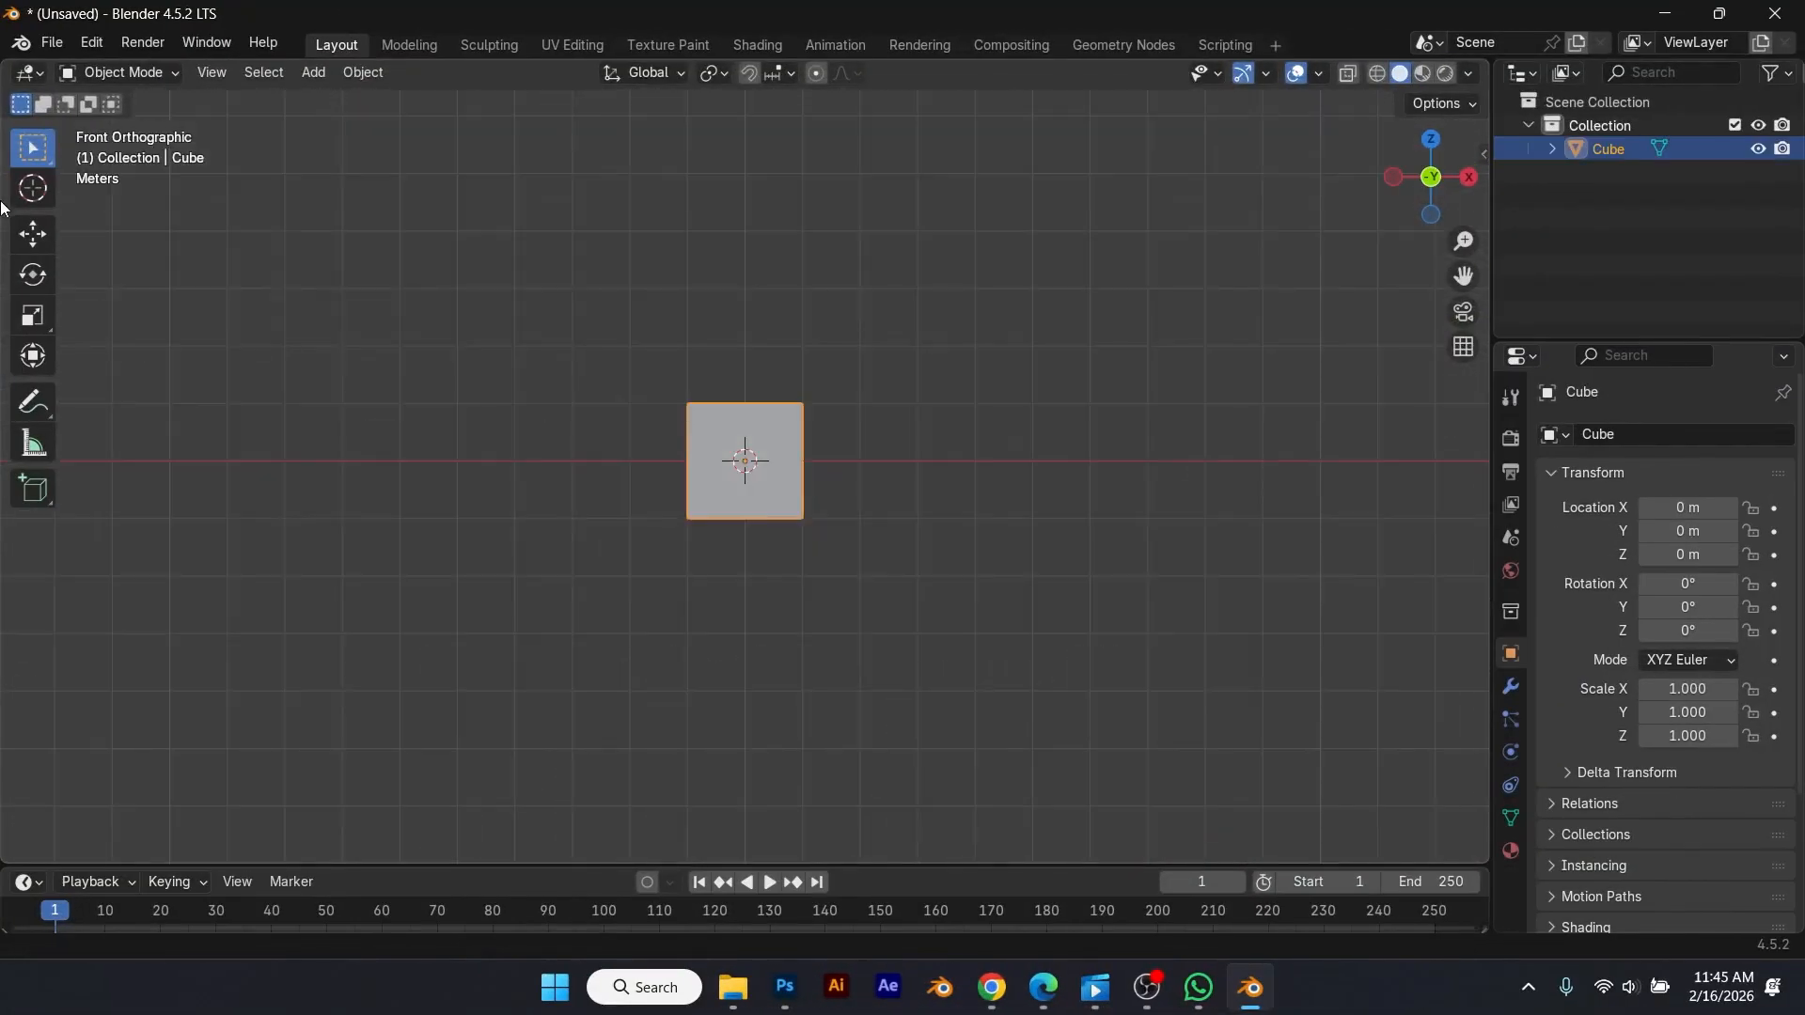
left_click(34, 324)
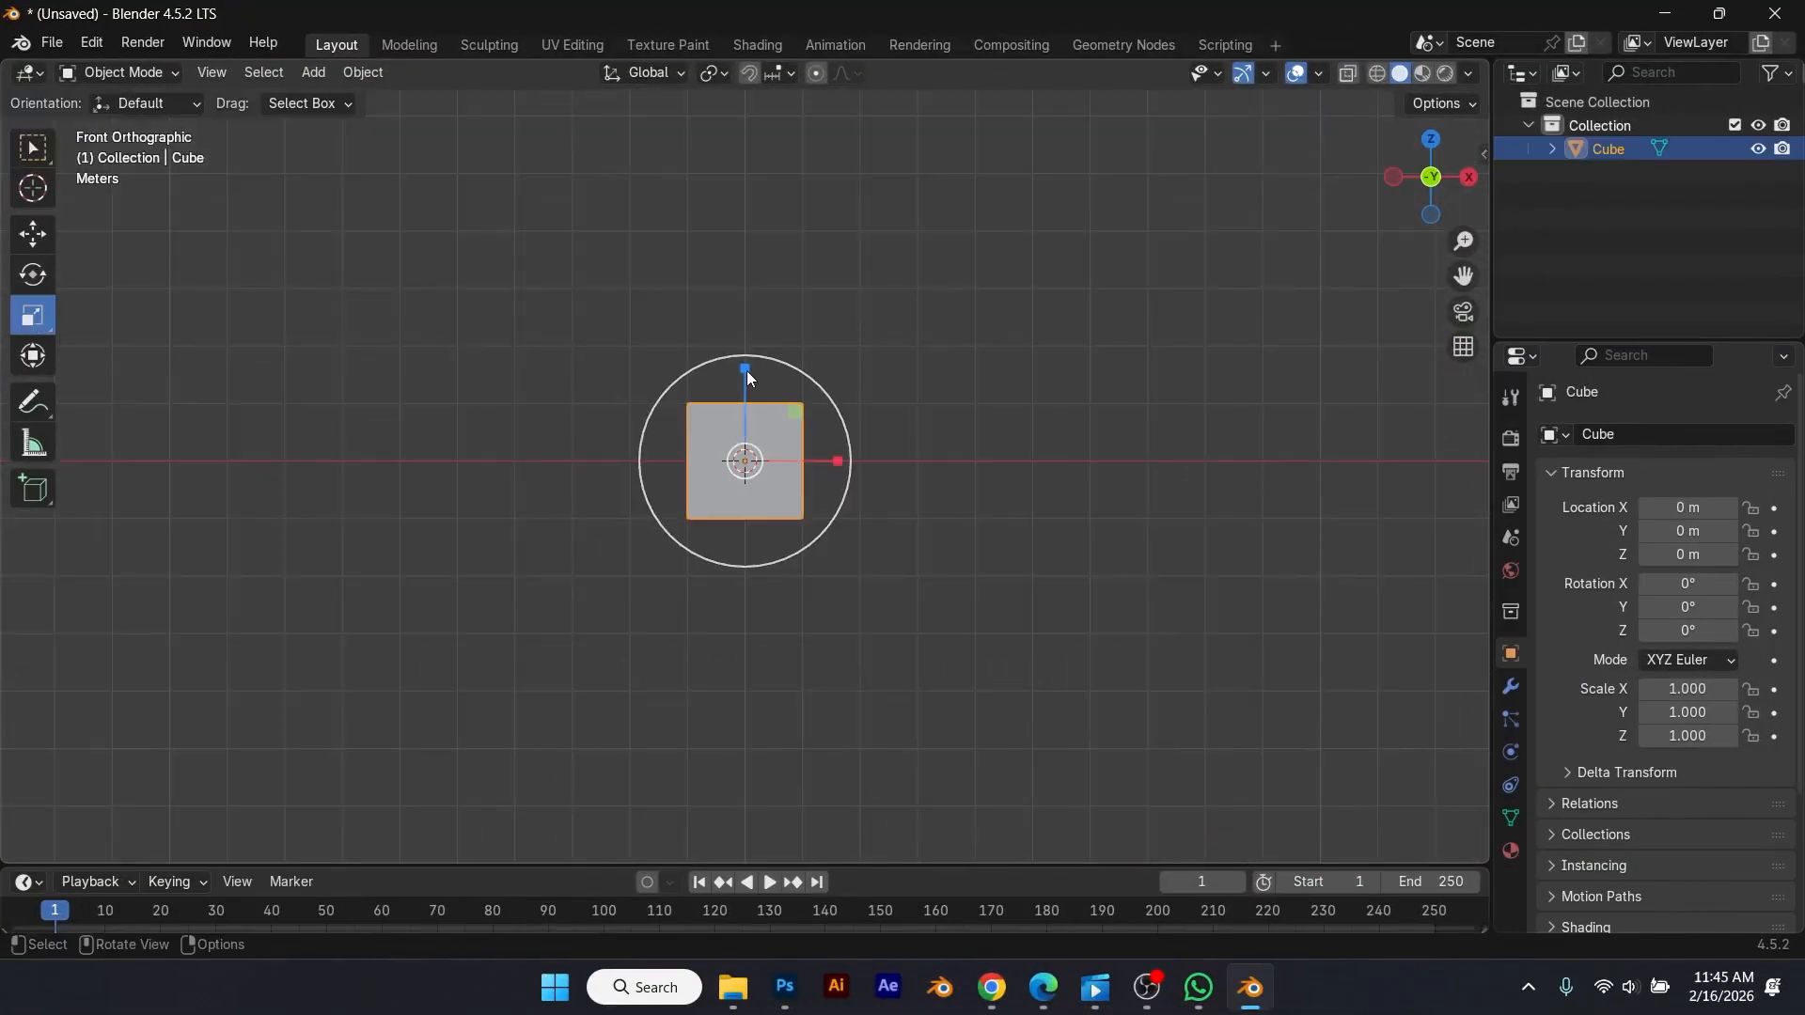
left_click_drag(746, 373, 864, 87)
key("g")
key("z")
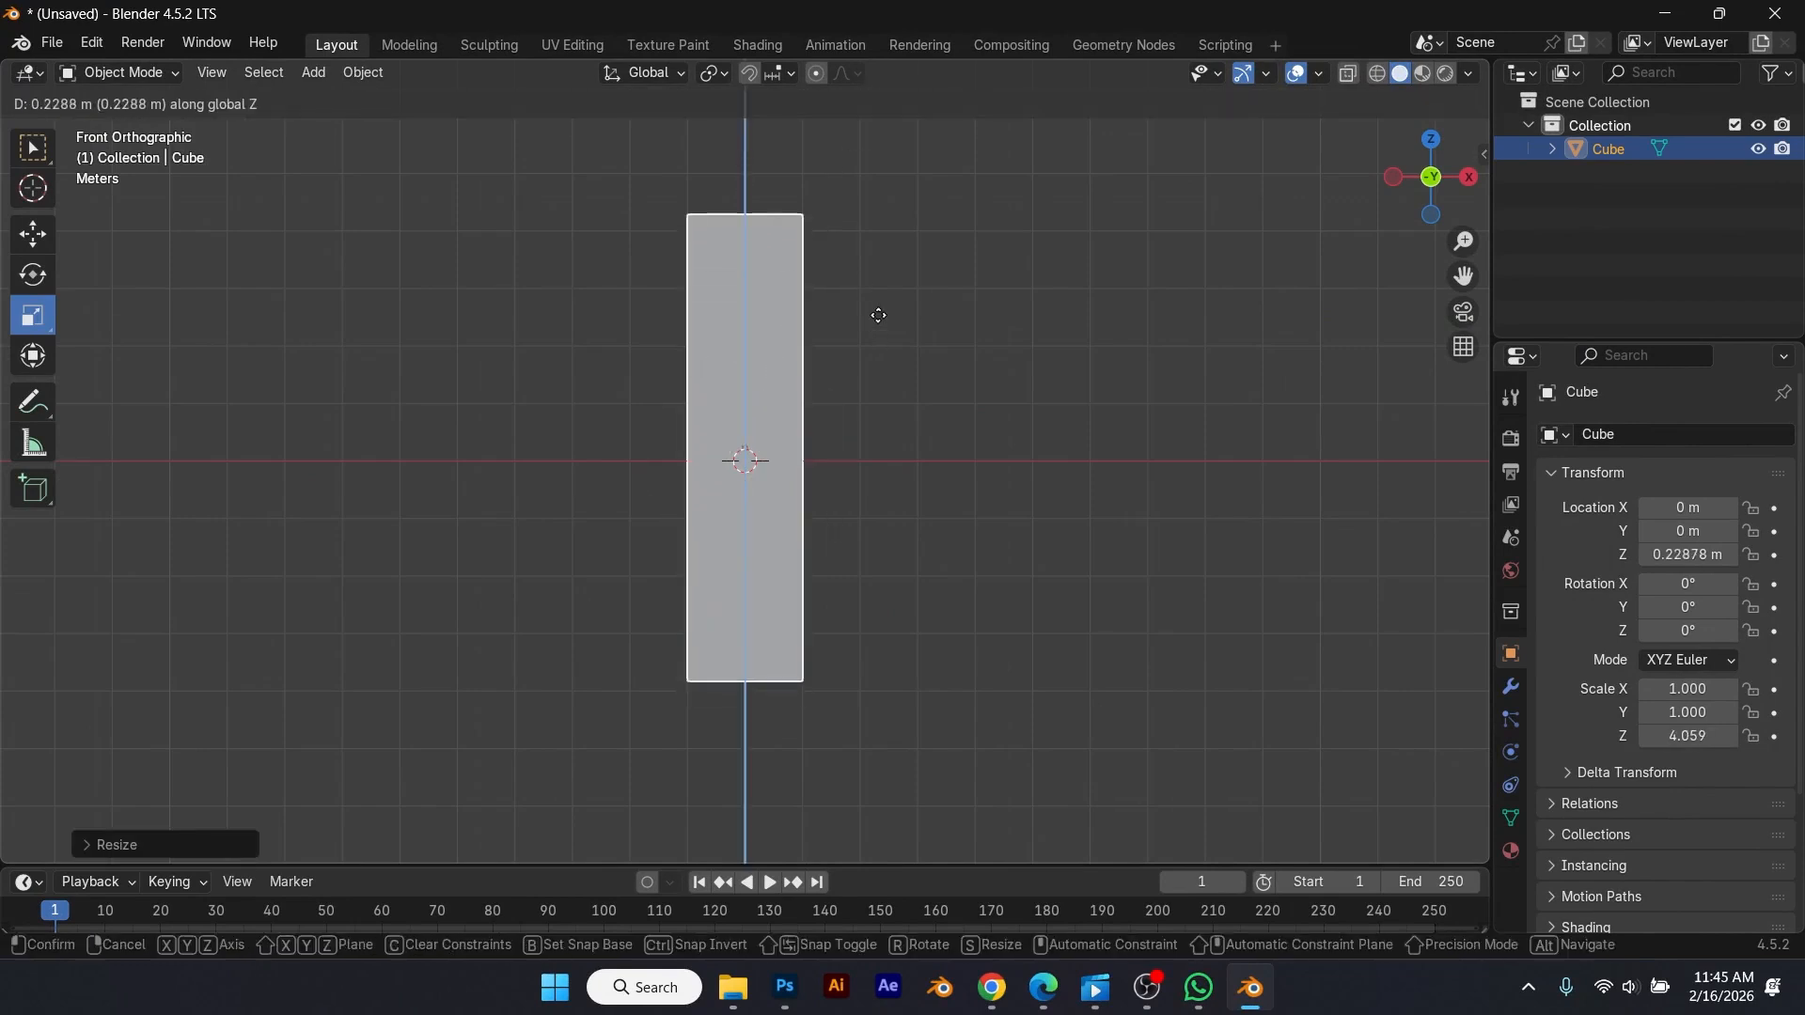
left_click(870, 97)
Step: Add a second cube and move it about 3.8 m along X, beside the column
key("shift+a")
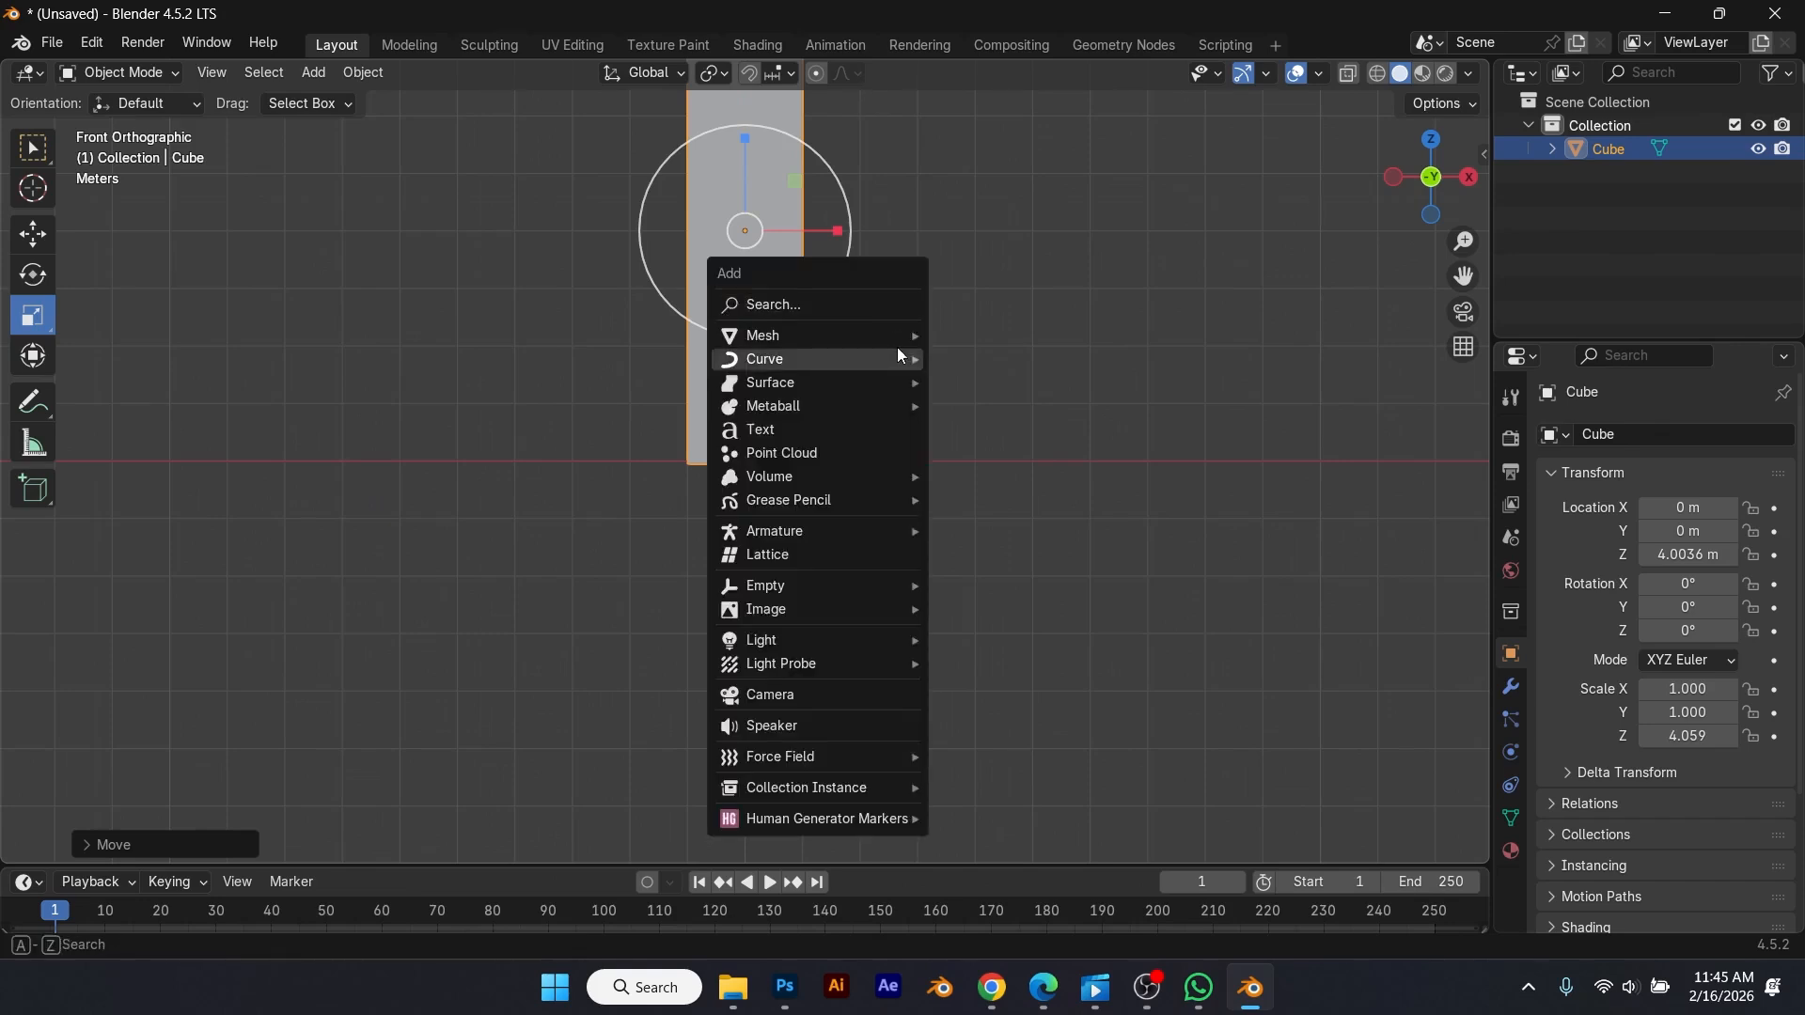
mouse_move(898, 335)
left_click(957, 360)
key("g")
key("x")
left_click(1142, 400)
Step: Scale the second cube to about 5.3 along Z and raise it about 5.2 m onto the ground line
scroll(996, 405, "down", 3)
left_click_drag(872, 367, 879, 28)
key("g")
key("z")
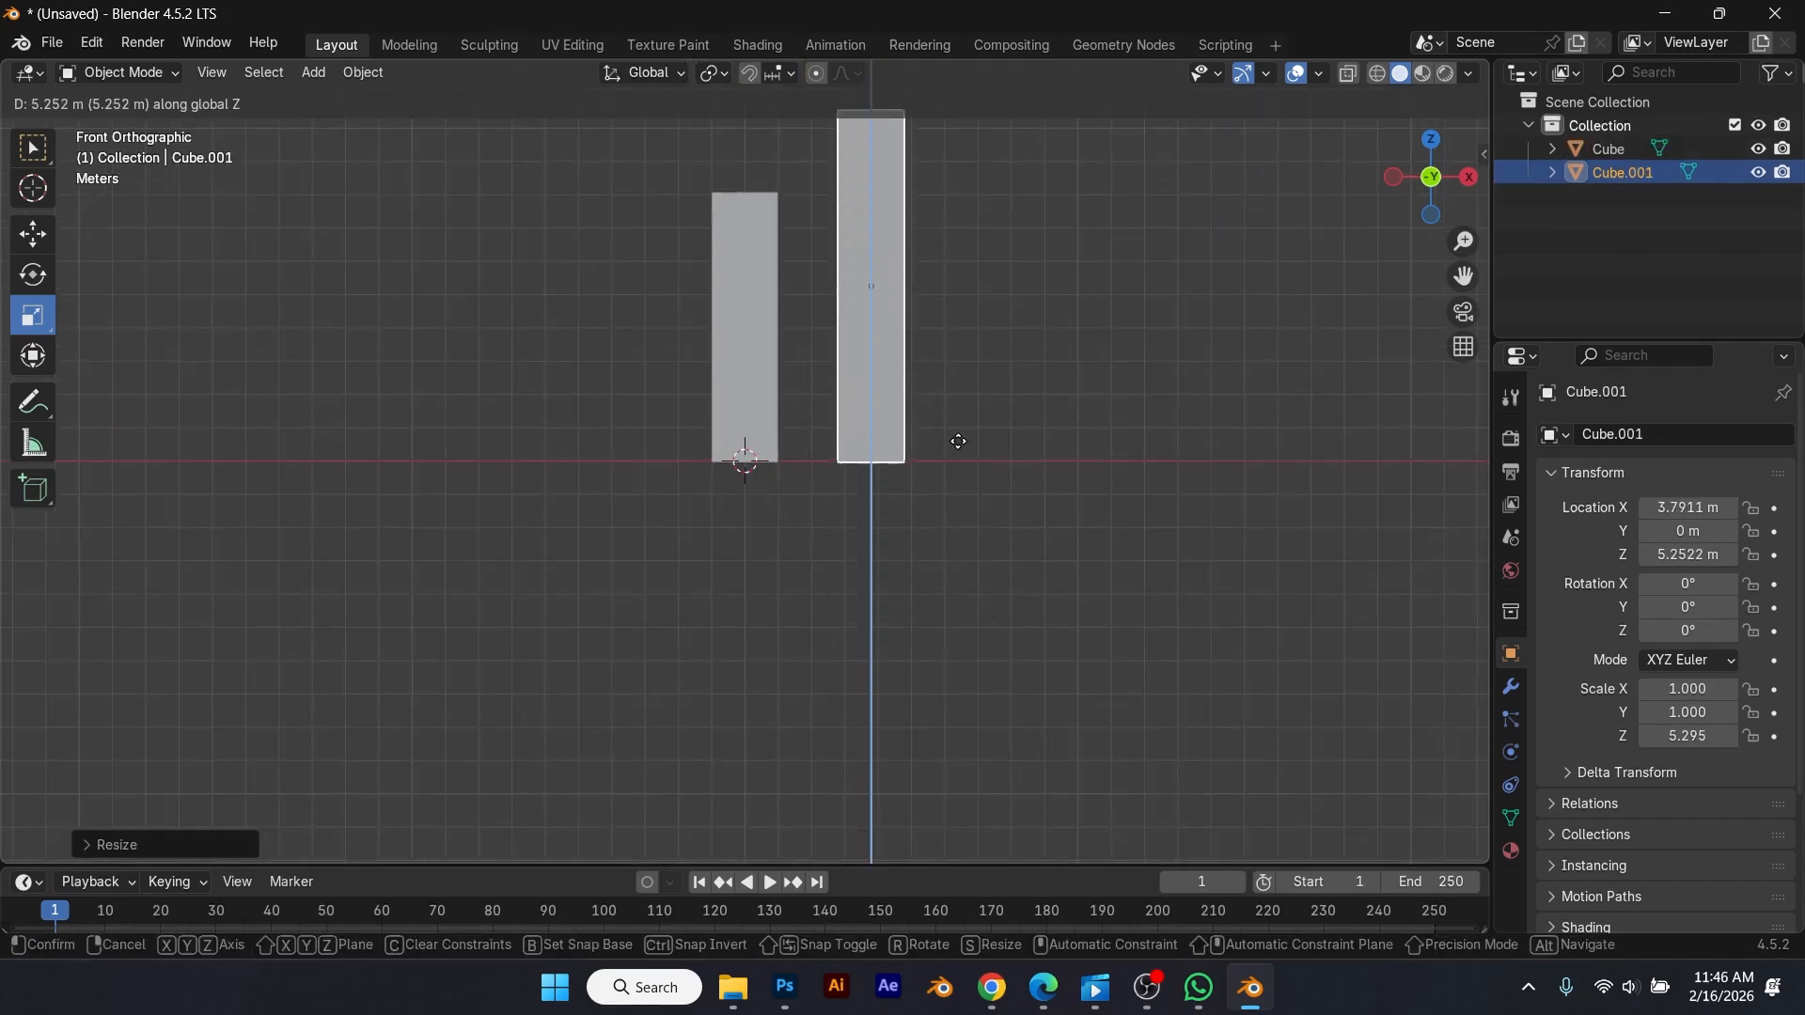
left_click(957, 442)
scroll(941, 556, "down", 1)
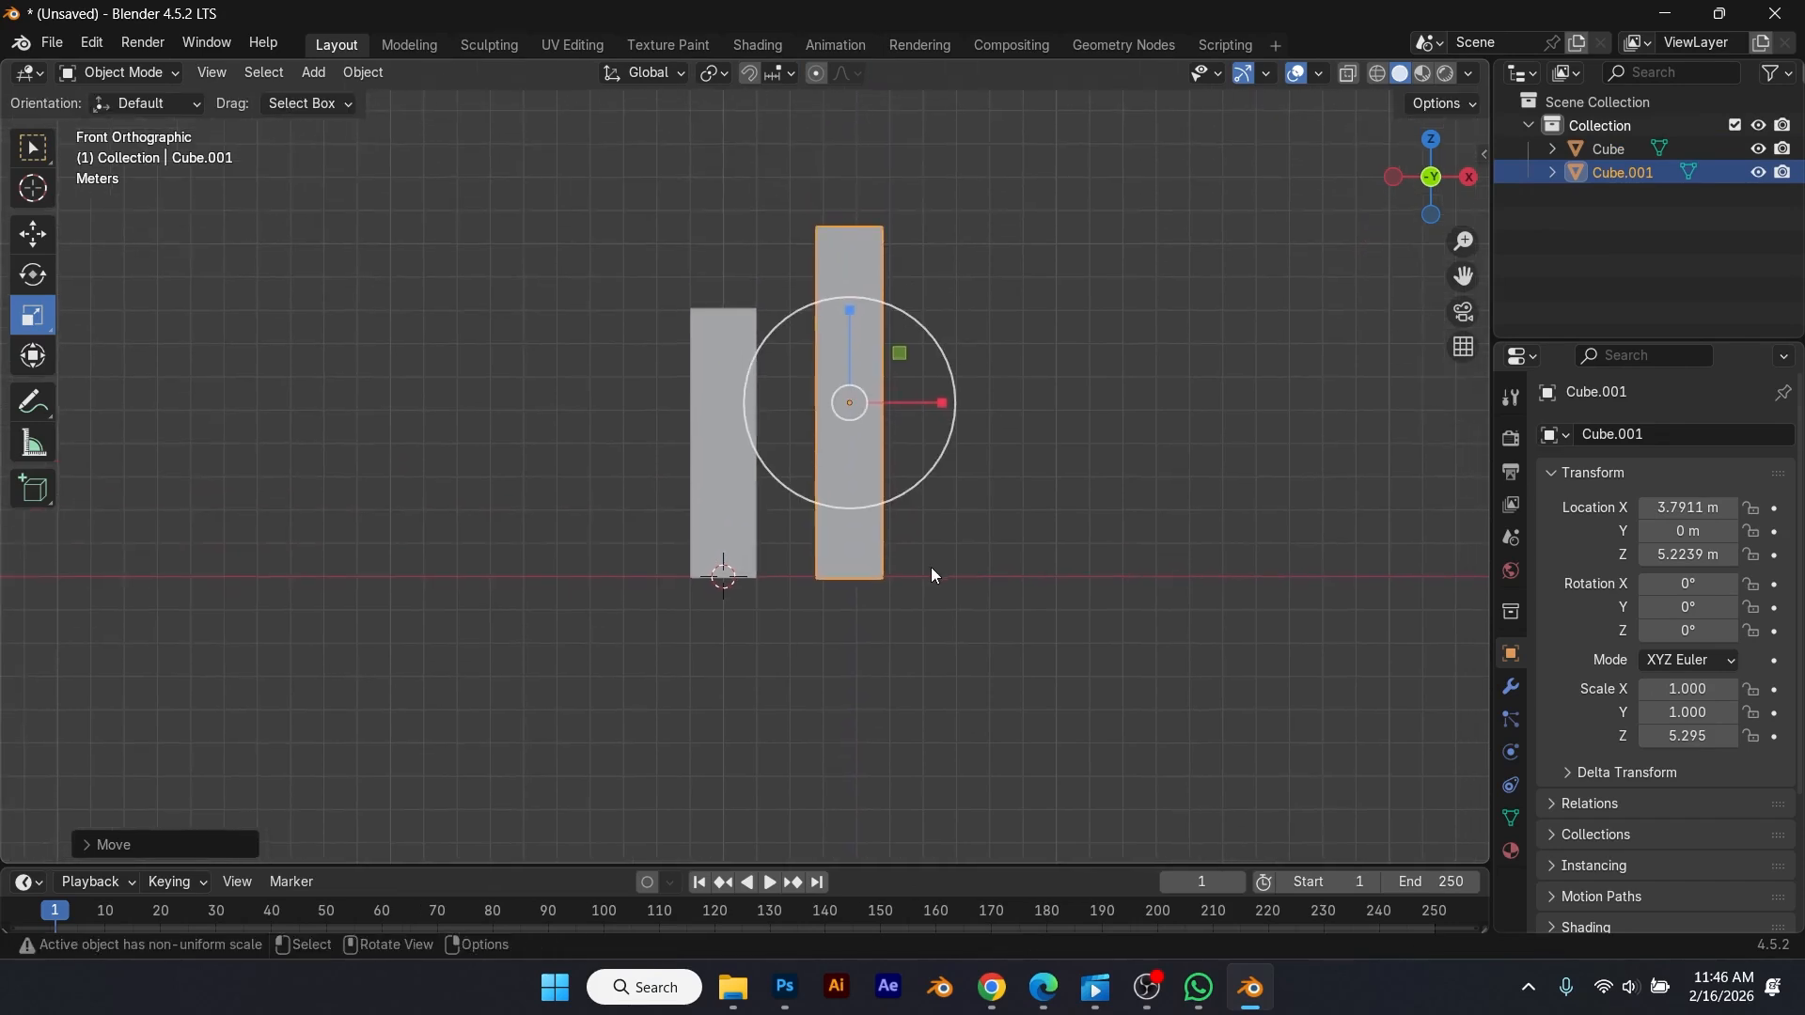
left_click(931, 567)
Step: Apply the scale of the shorter column, then deselect it
scroll(731, 604, "up", 2)
left_click(718, 532)
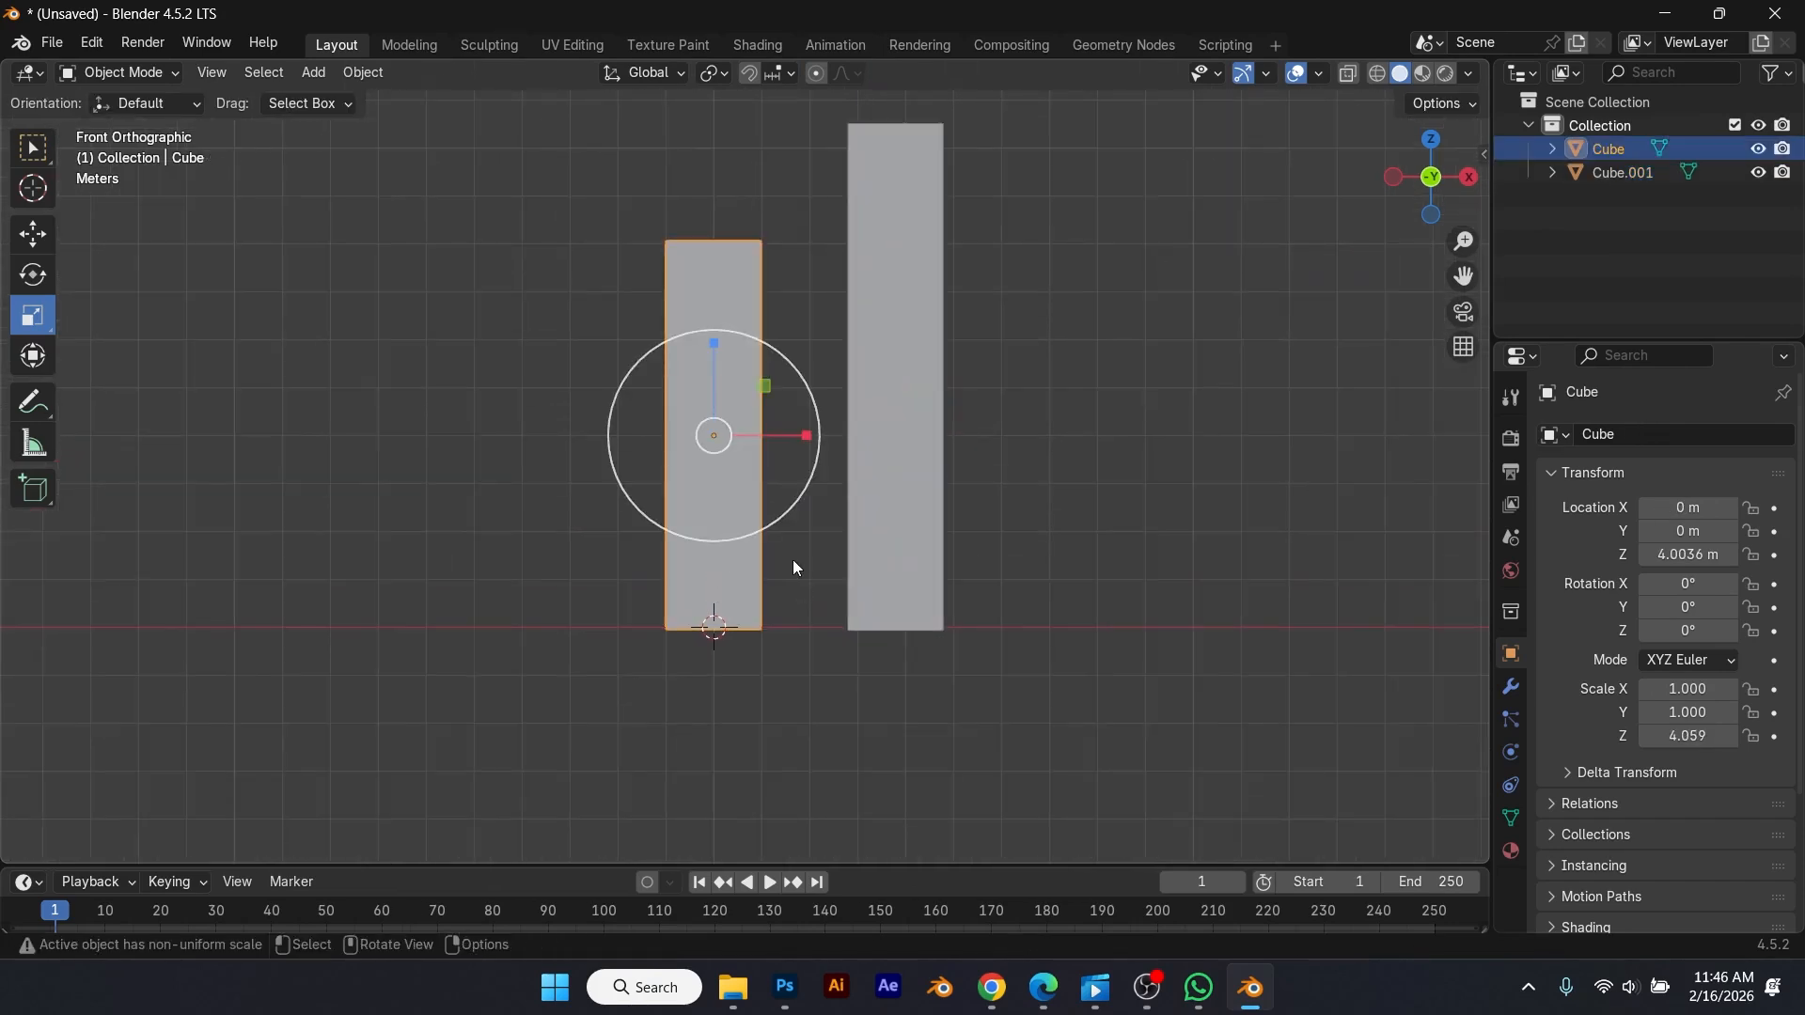
key("ctrl+a")
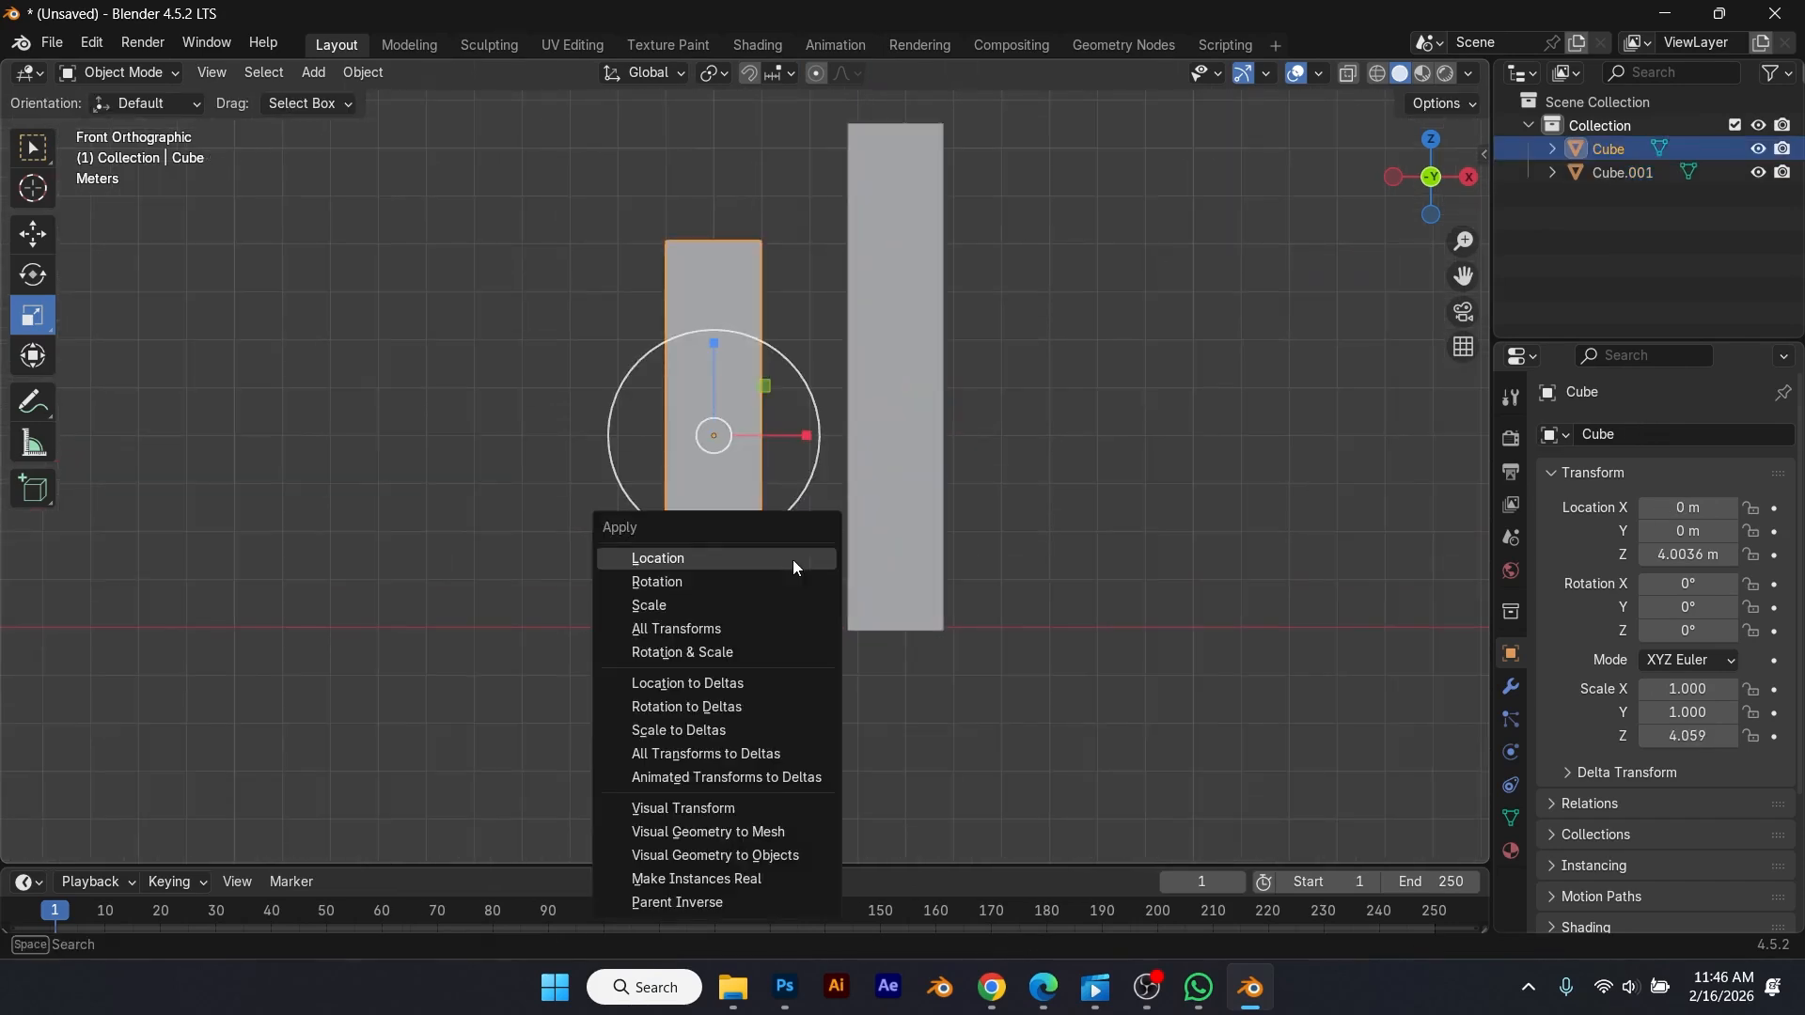
left_click(671, 607)
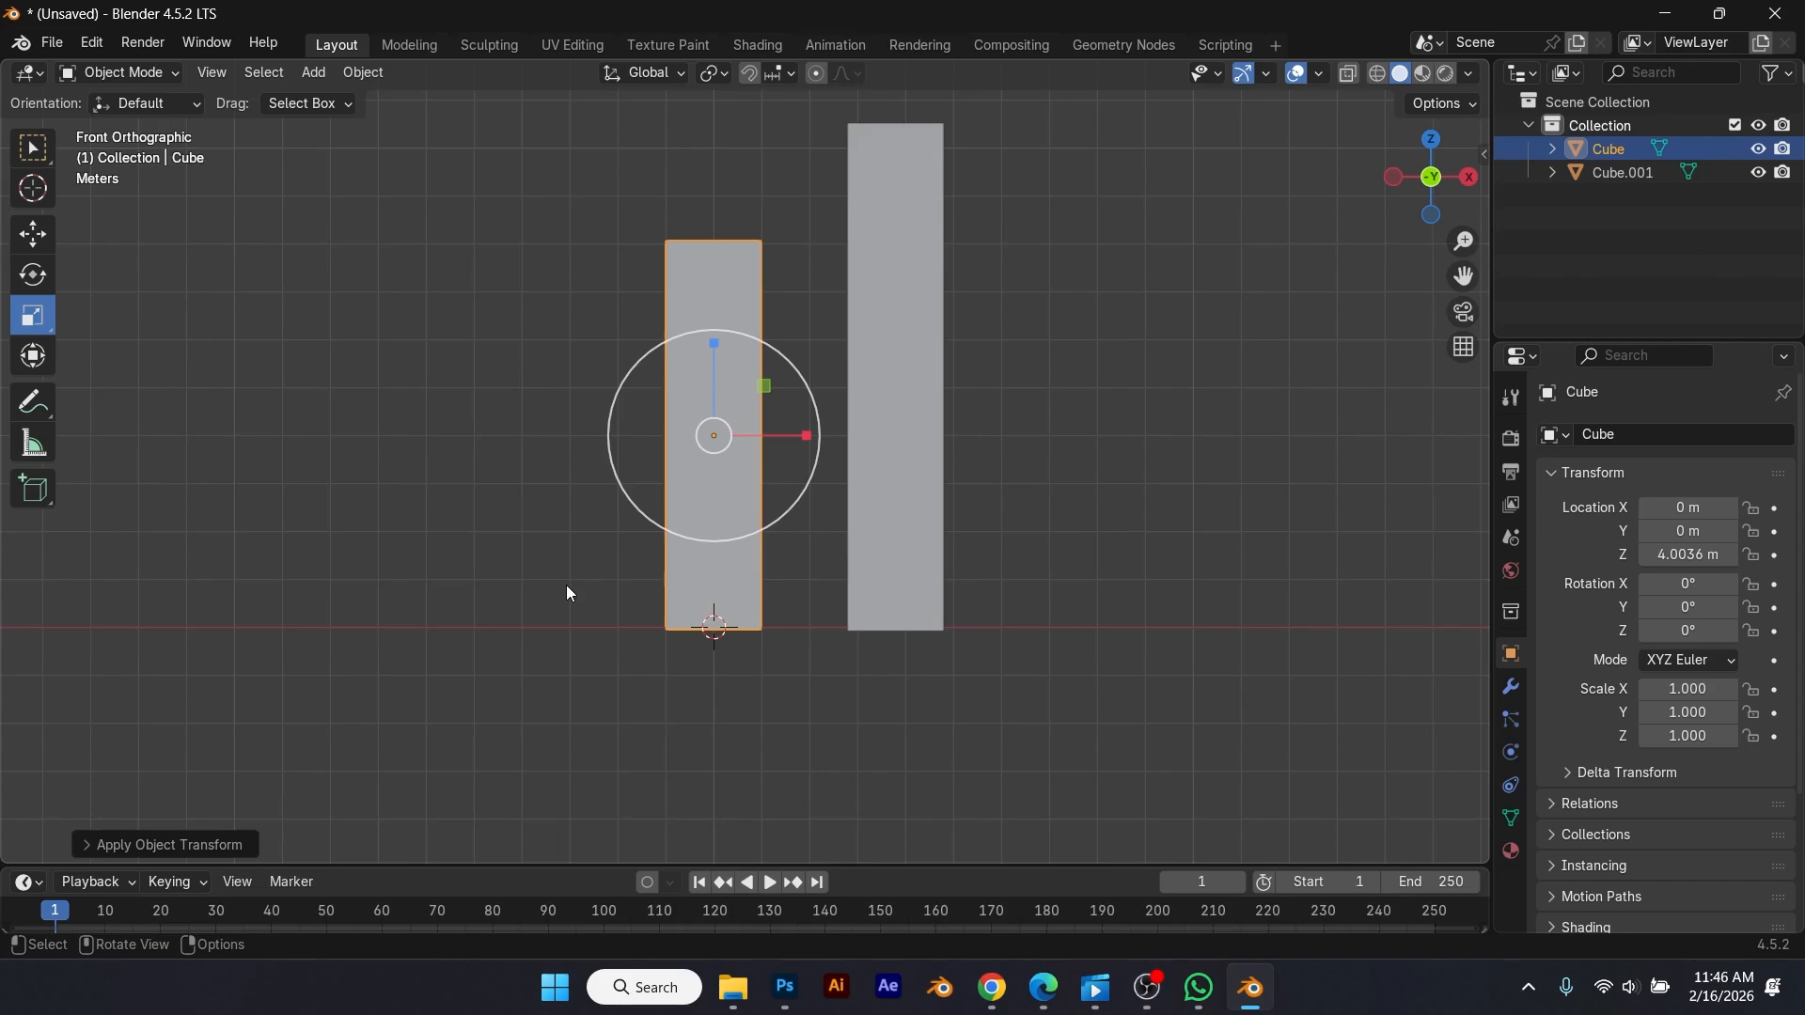
left_click(471, 568)
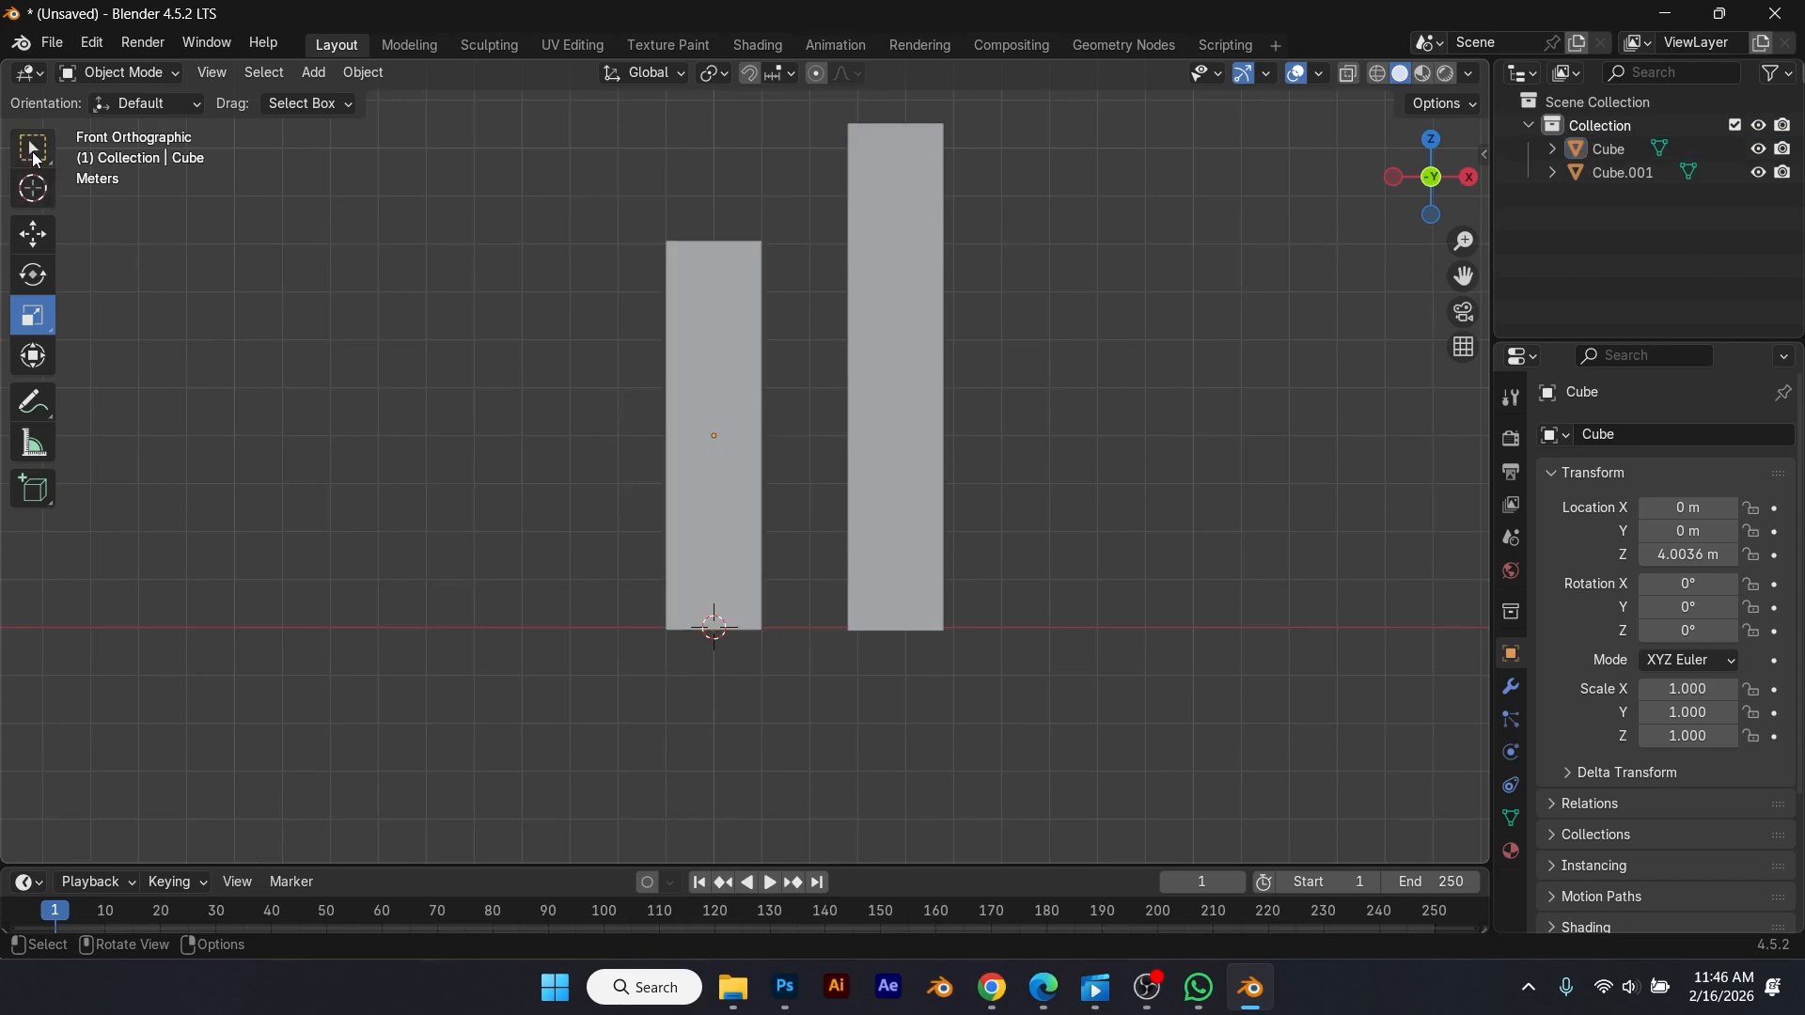
Step: Select the shorter column with the Select Box tool and turn an enlarged timeline area into the Shader Editor
left_click(33, 149)
left_click(729, 379)
left_click_drag(922, 864, 902, 604)
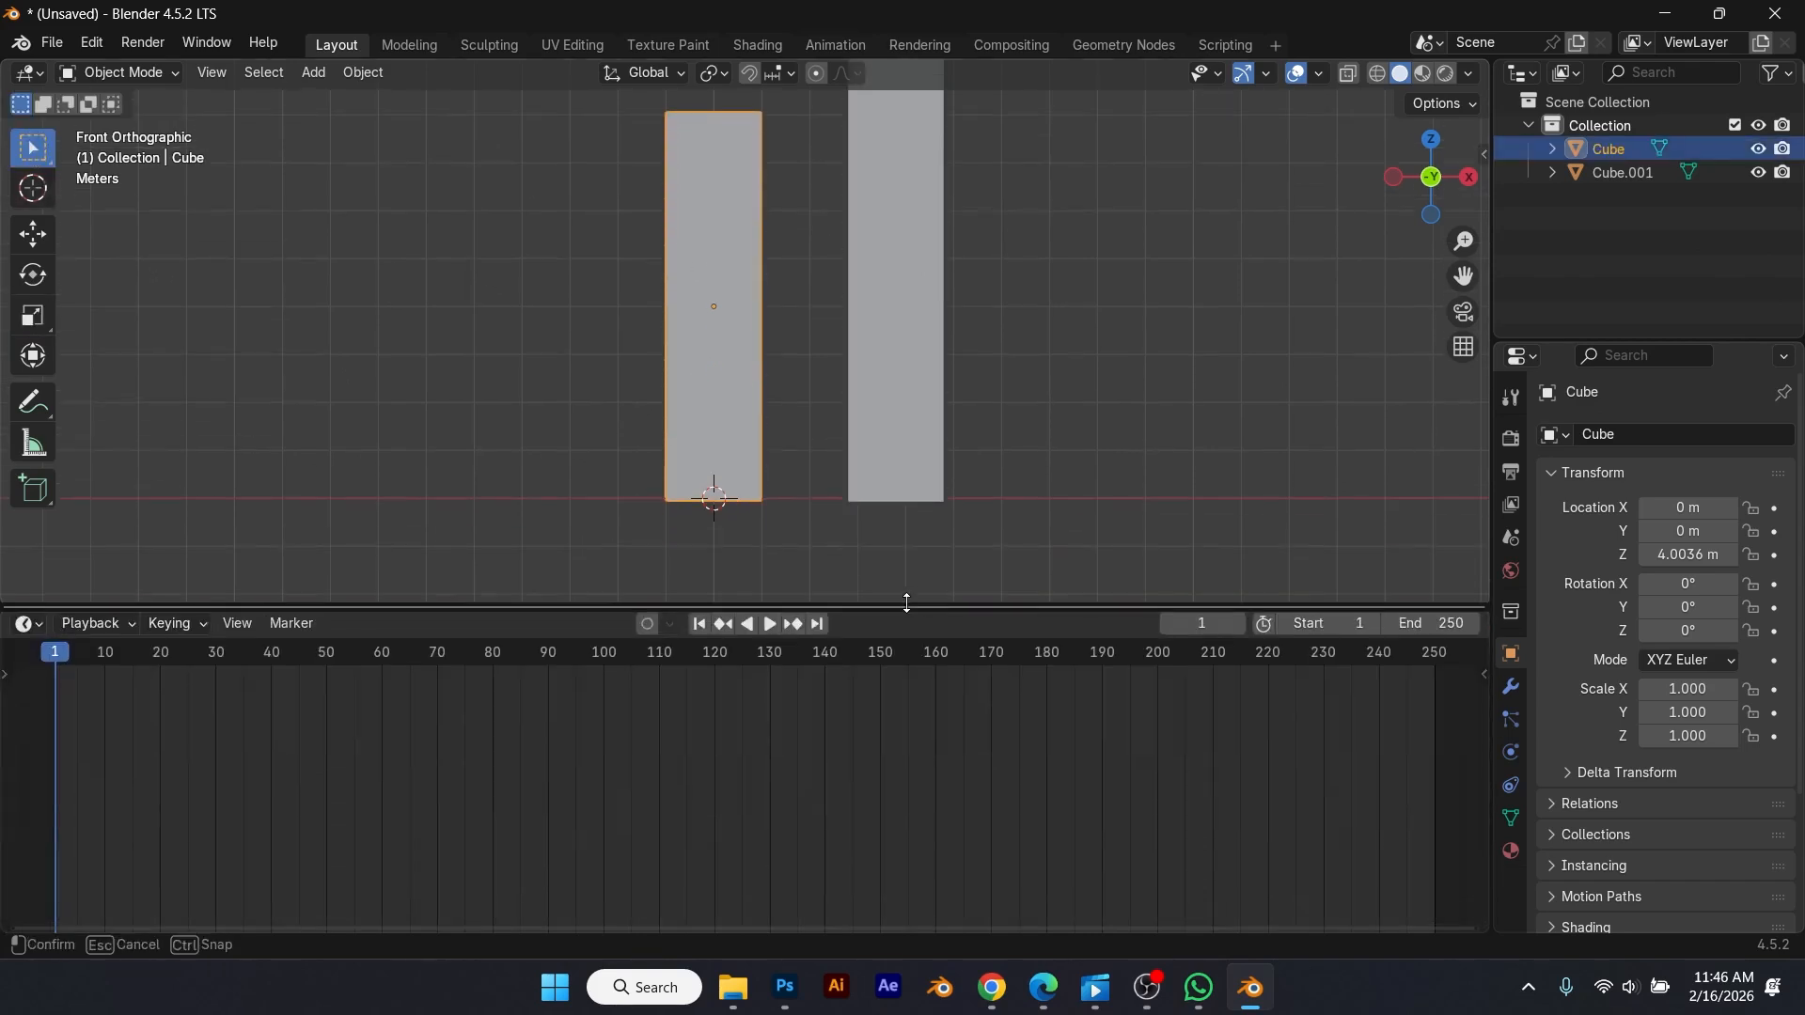
left_click(27, 623)
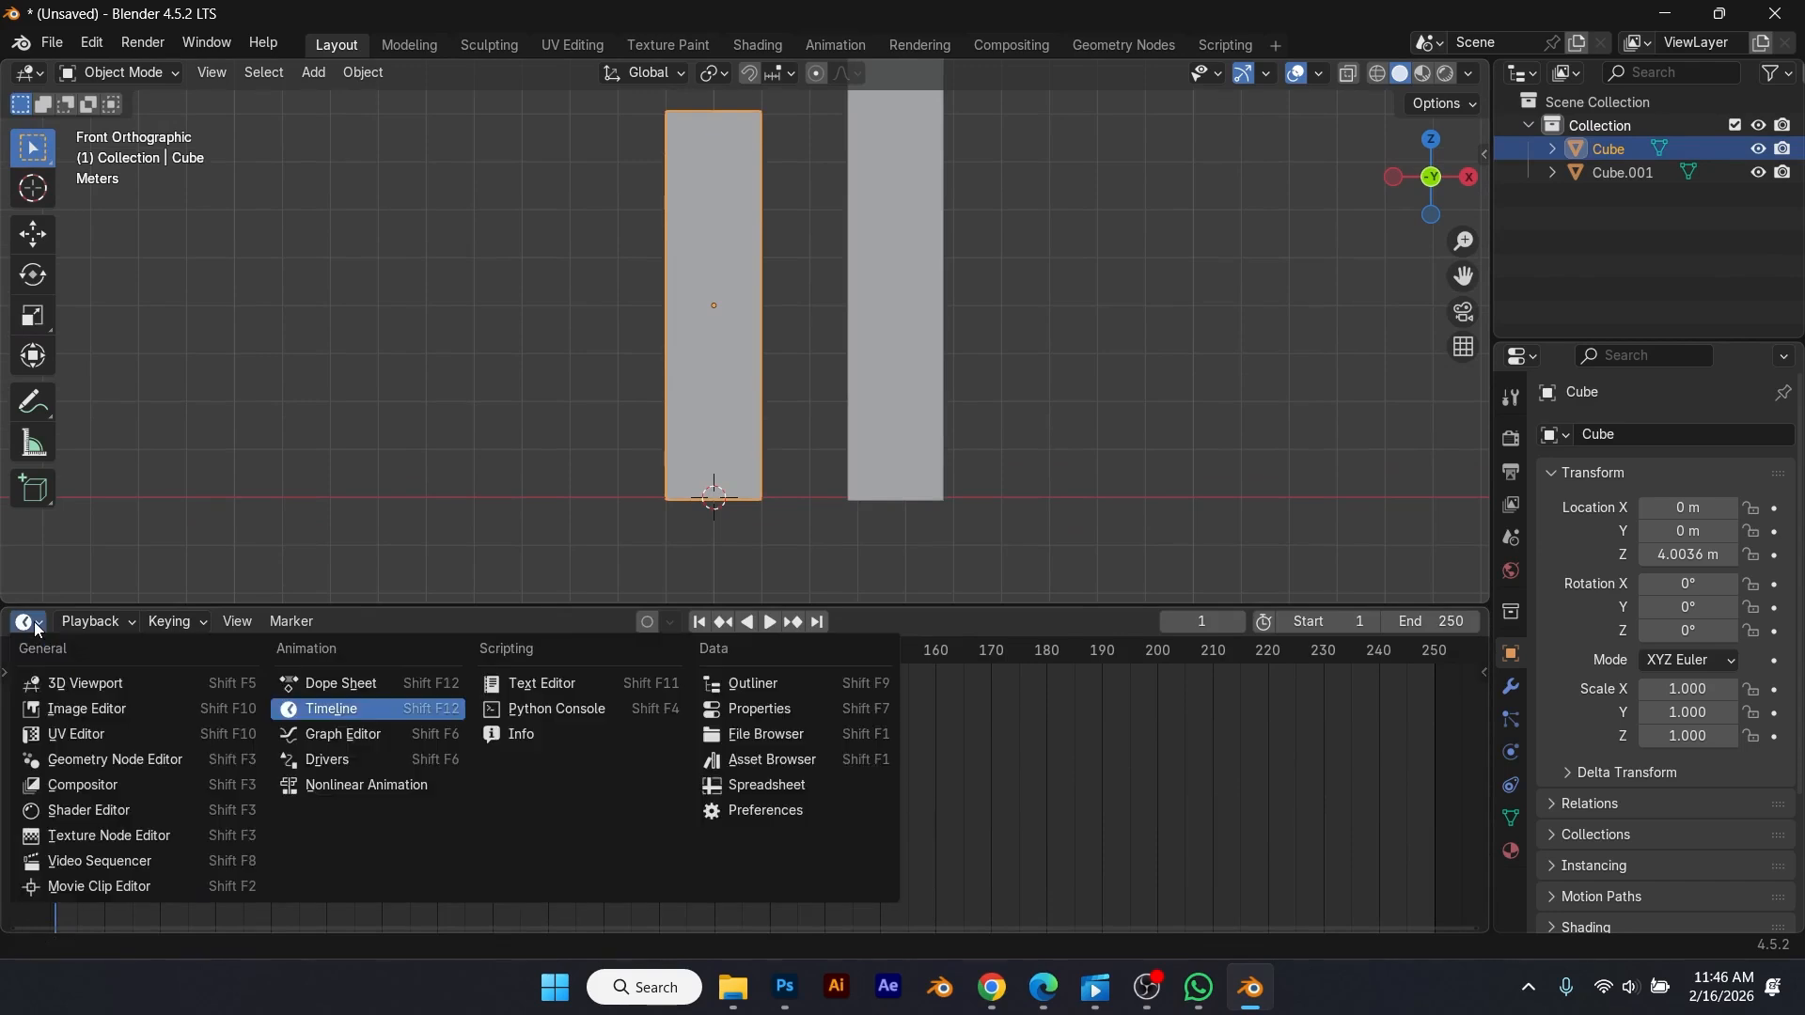
left_click(80, 808)
scroll(743, 823, "up", 2)
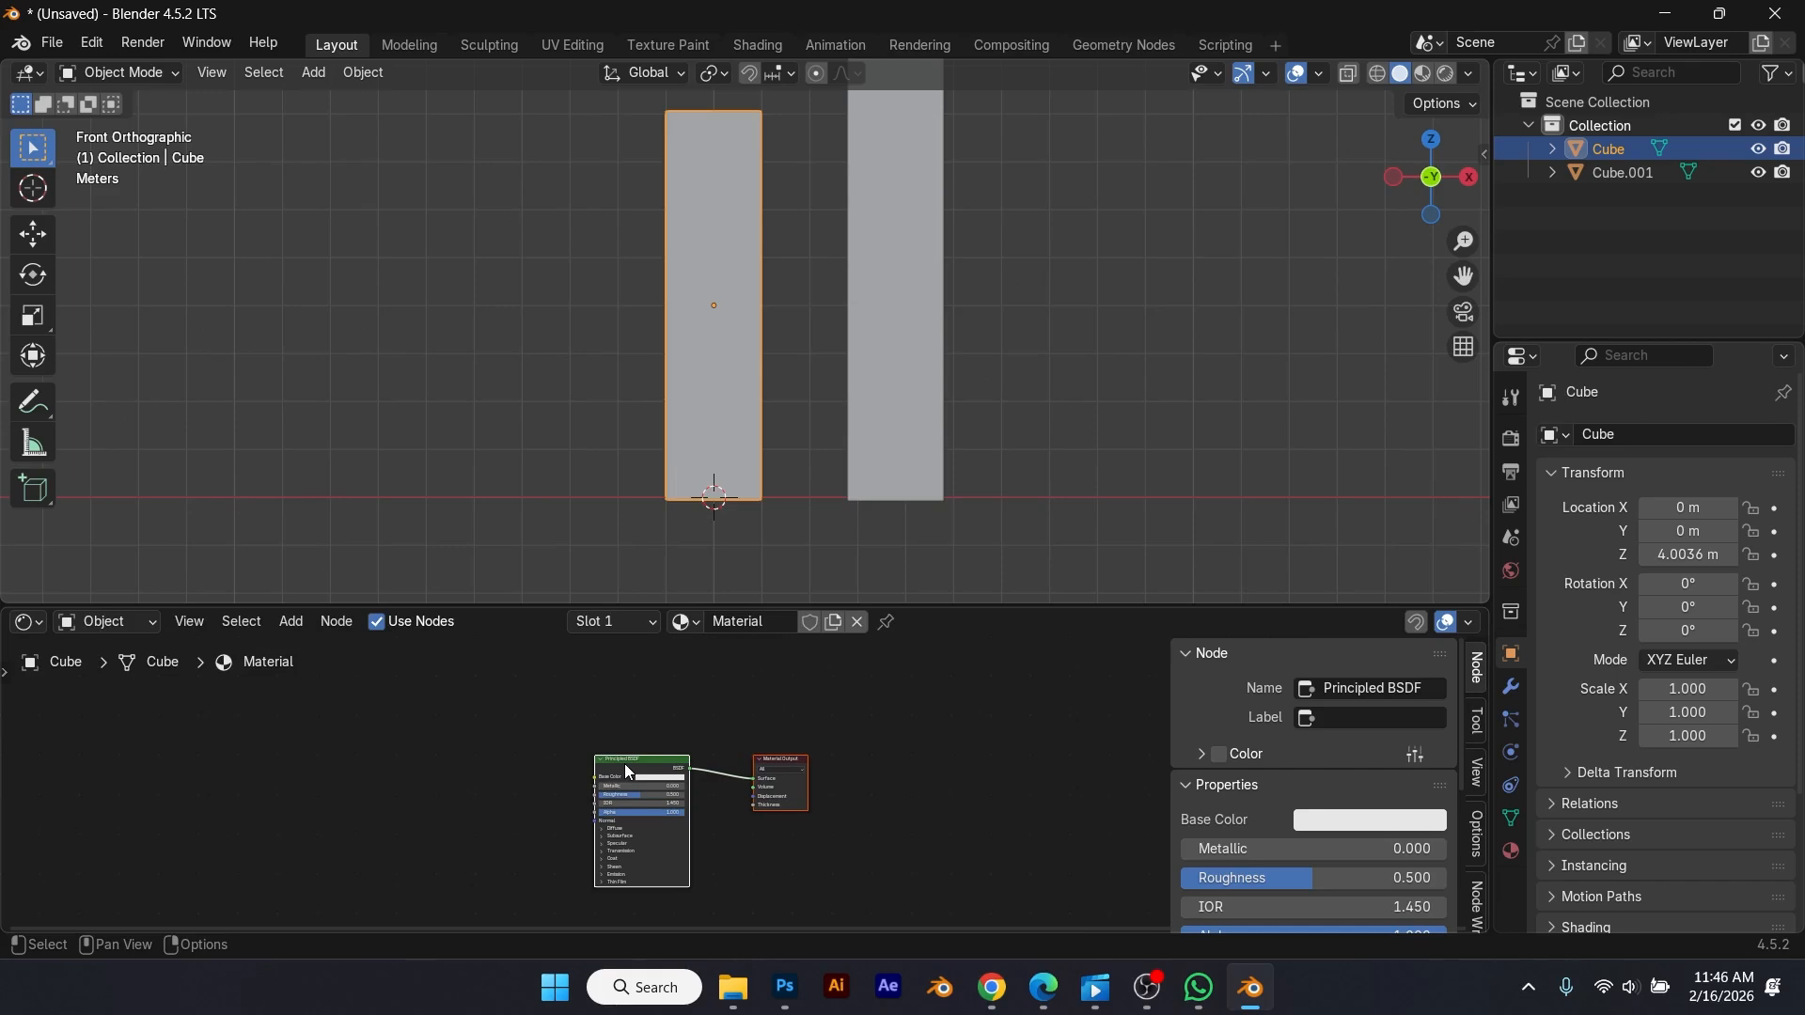
key("ctrl+t")
middle_click_drag(506, 901, 581, 711)
left_click(581, 711)
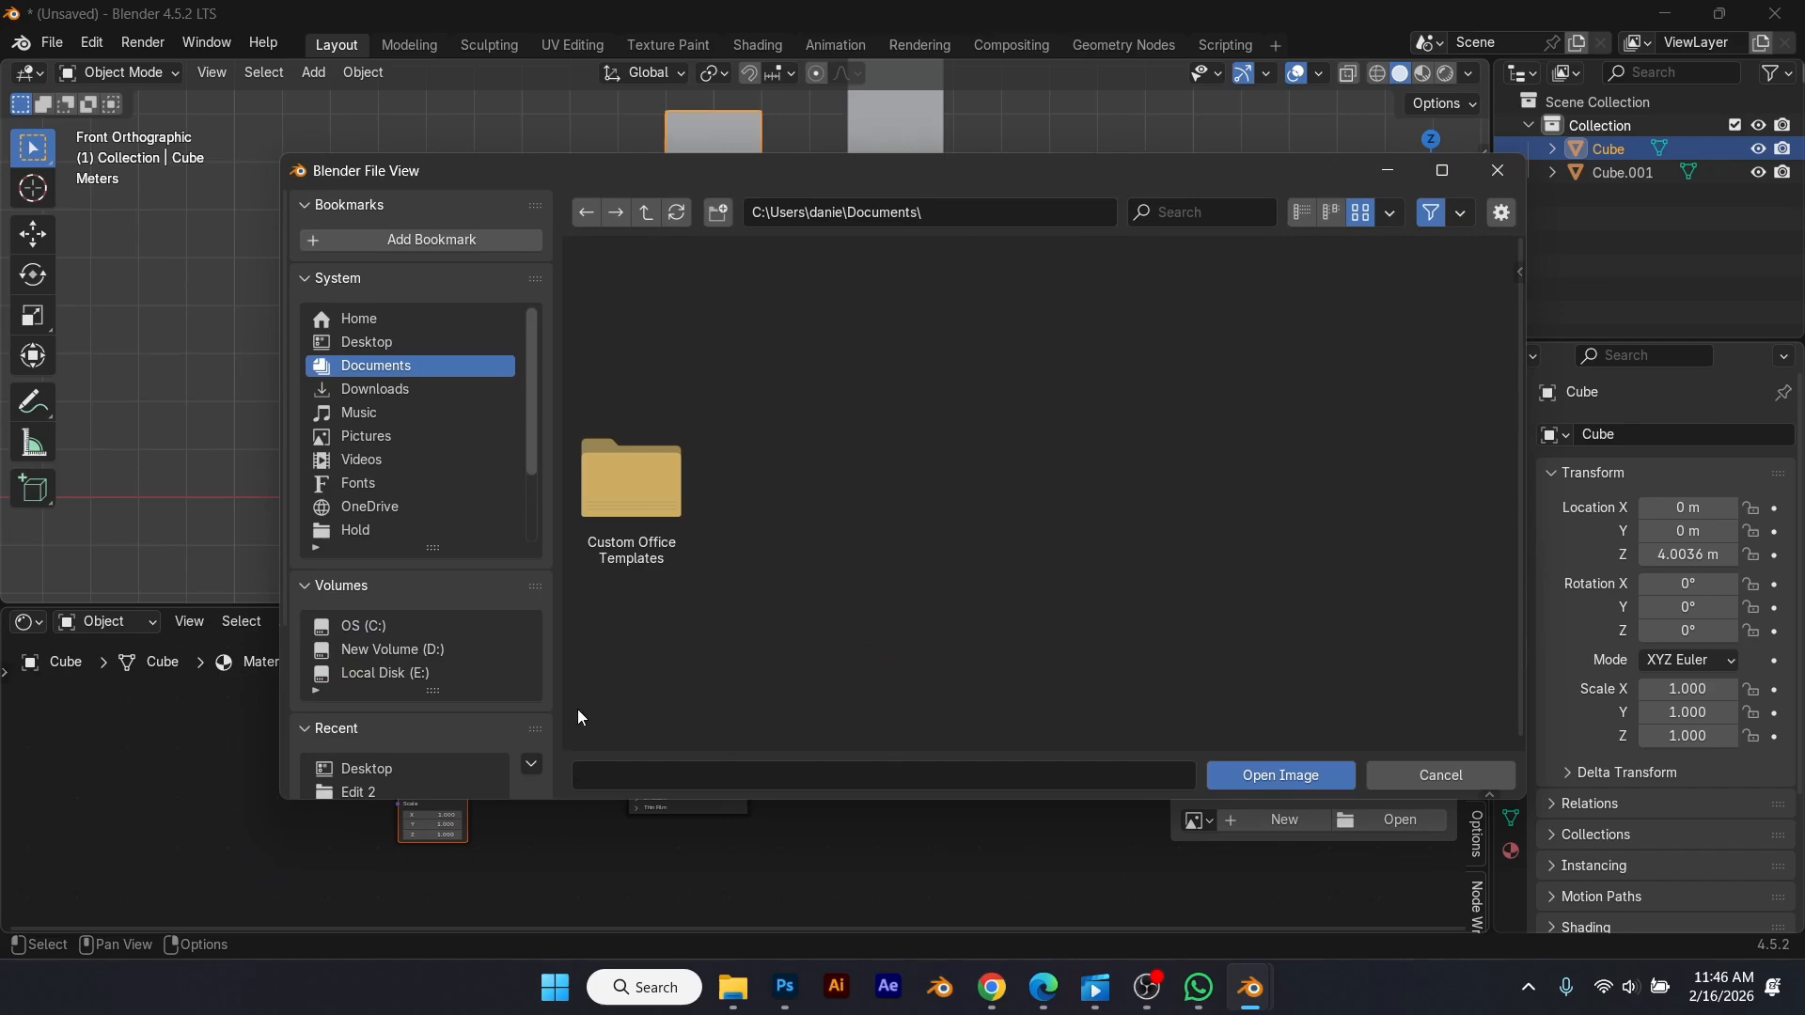
left_click(386, 343)
double_click(746, 498)
scroll(556, 850, "up", 3)
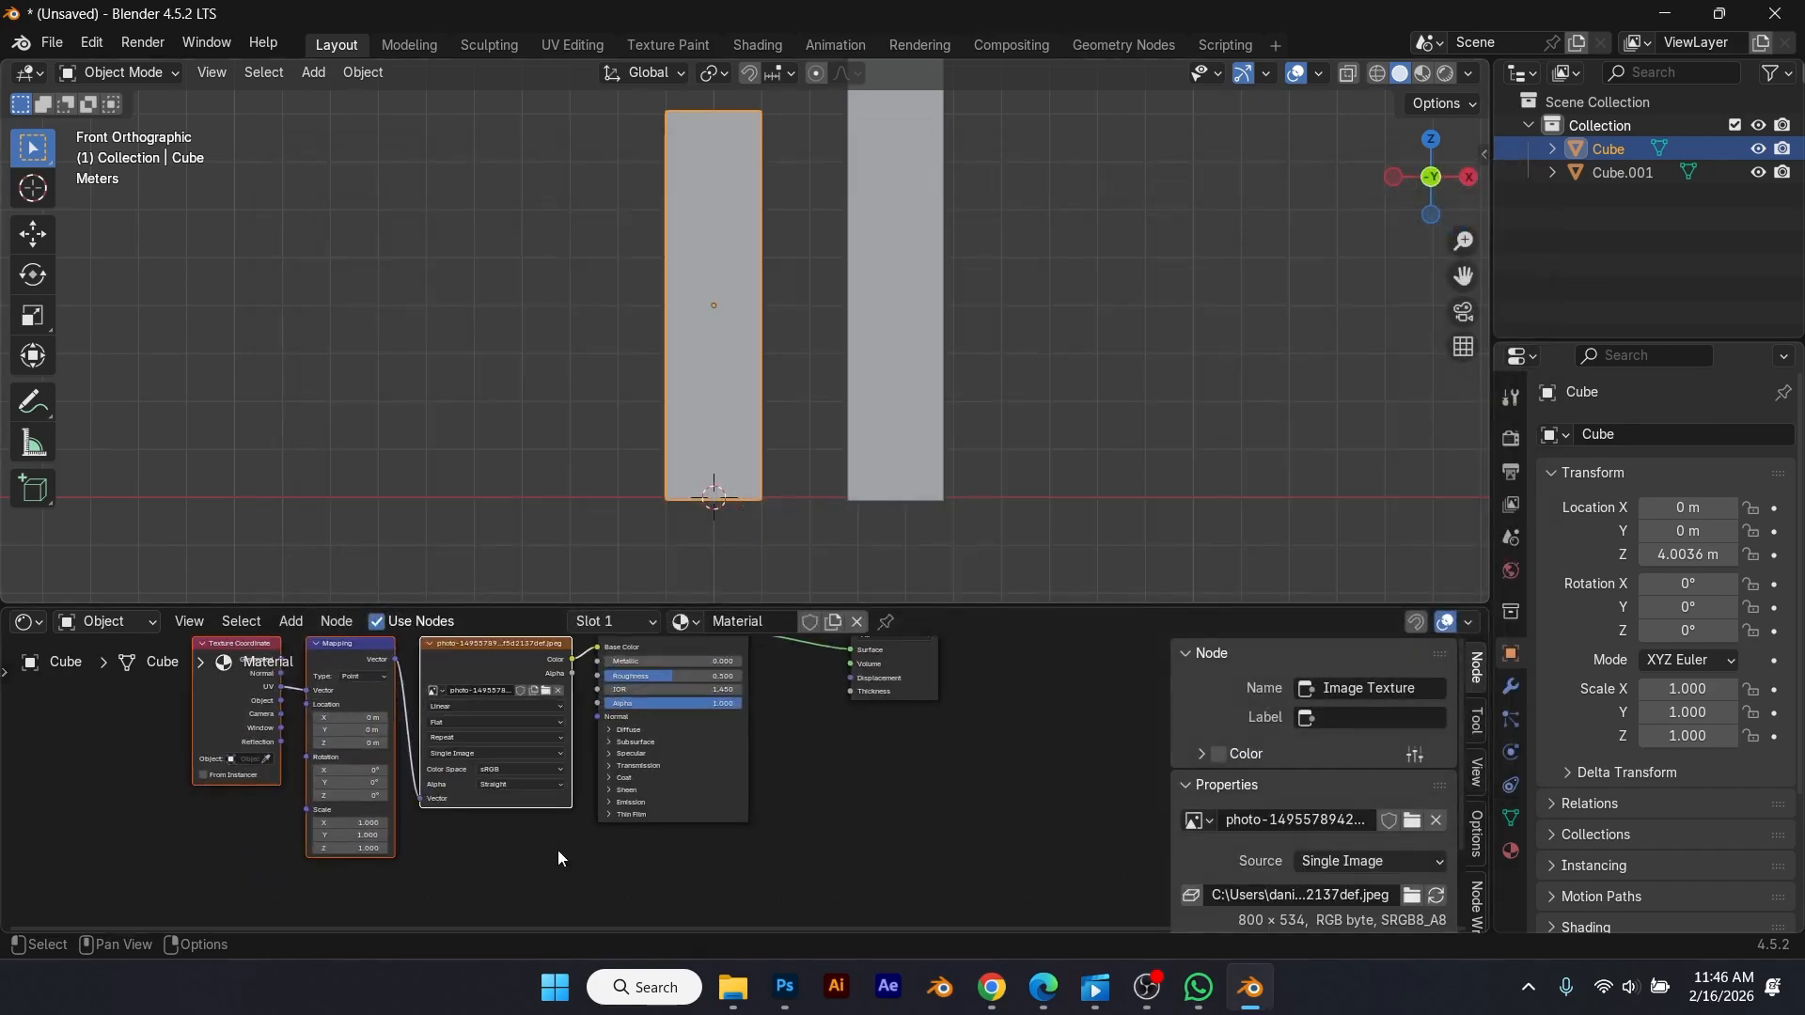
Step: Set the Mapping node's scale to 3 on all three axes and display the scene in Material Preview shading
left_click_drag(427, 856, 428, 856)
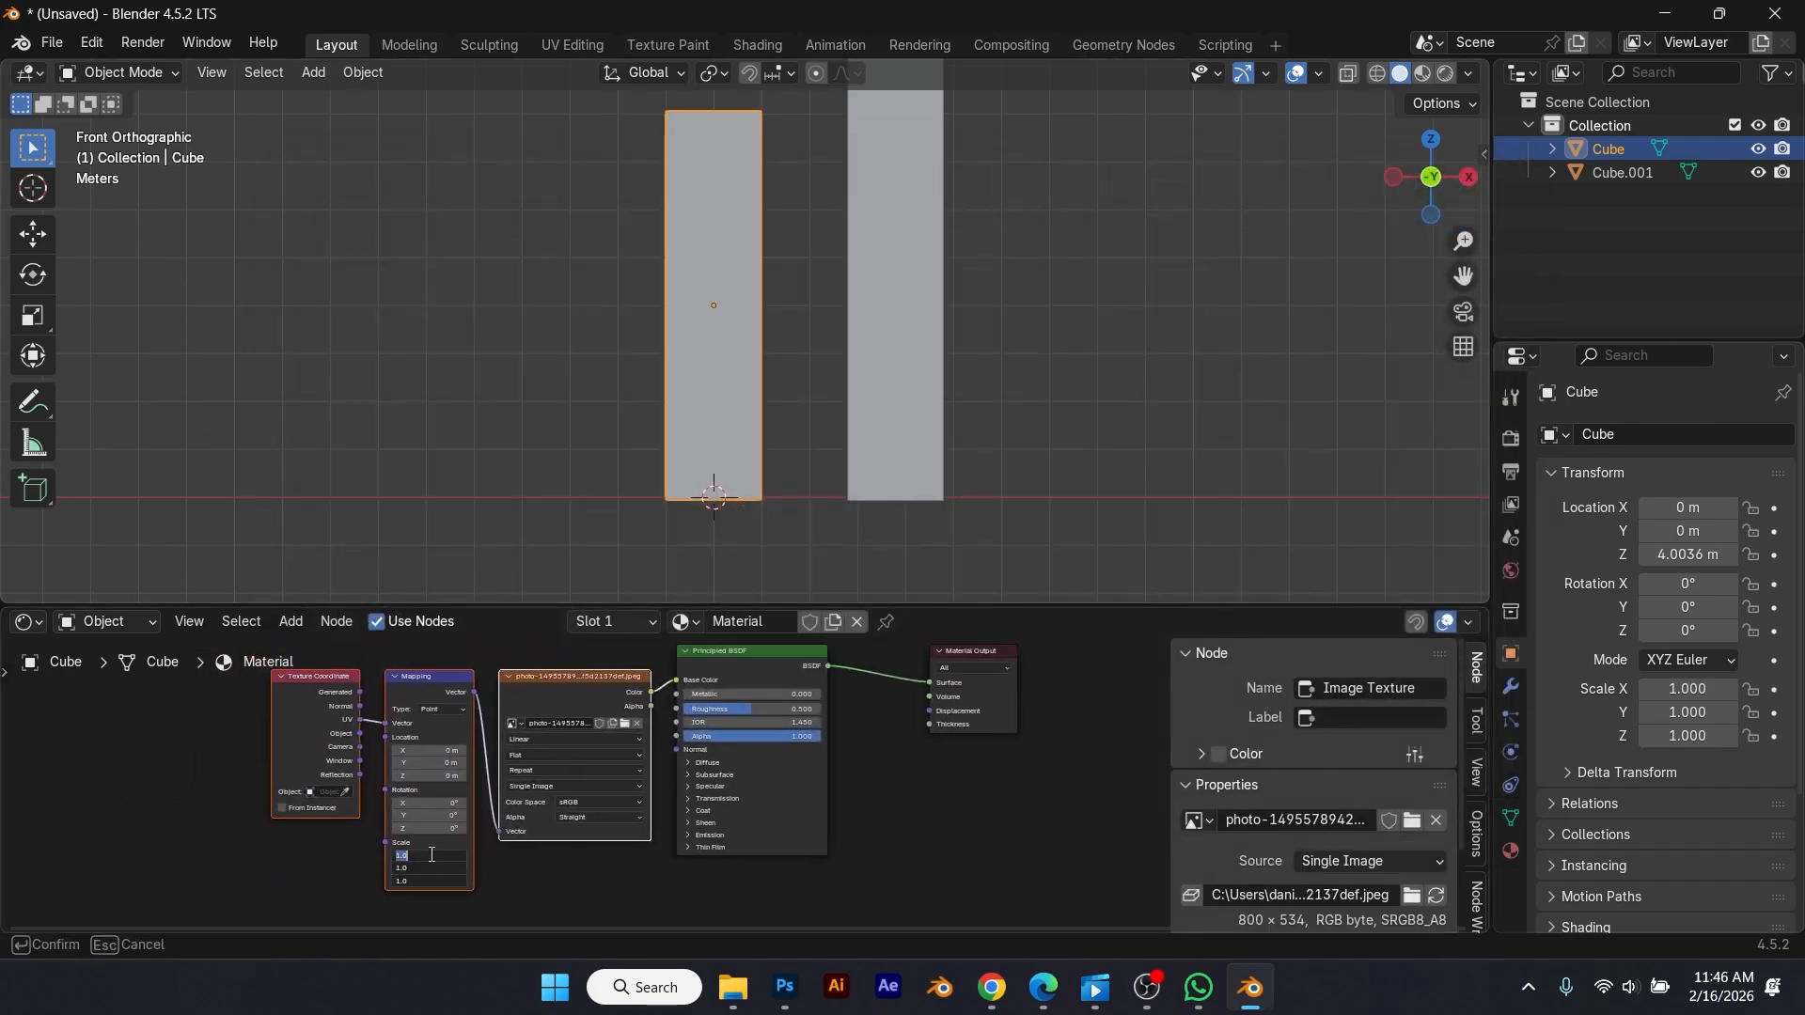
key("Return")
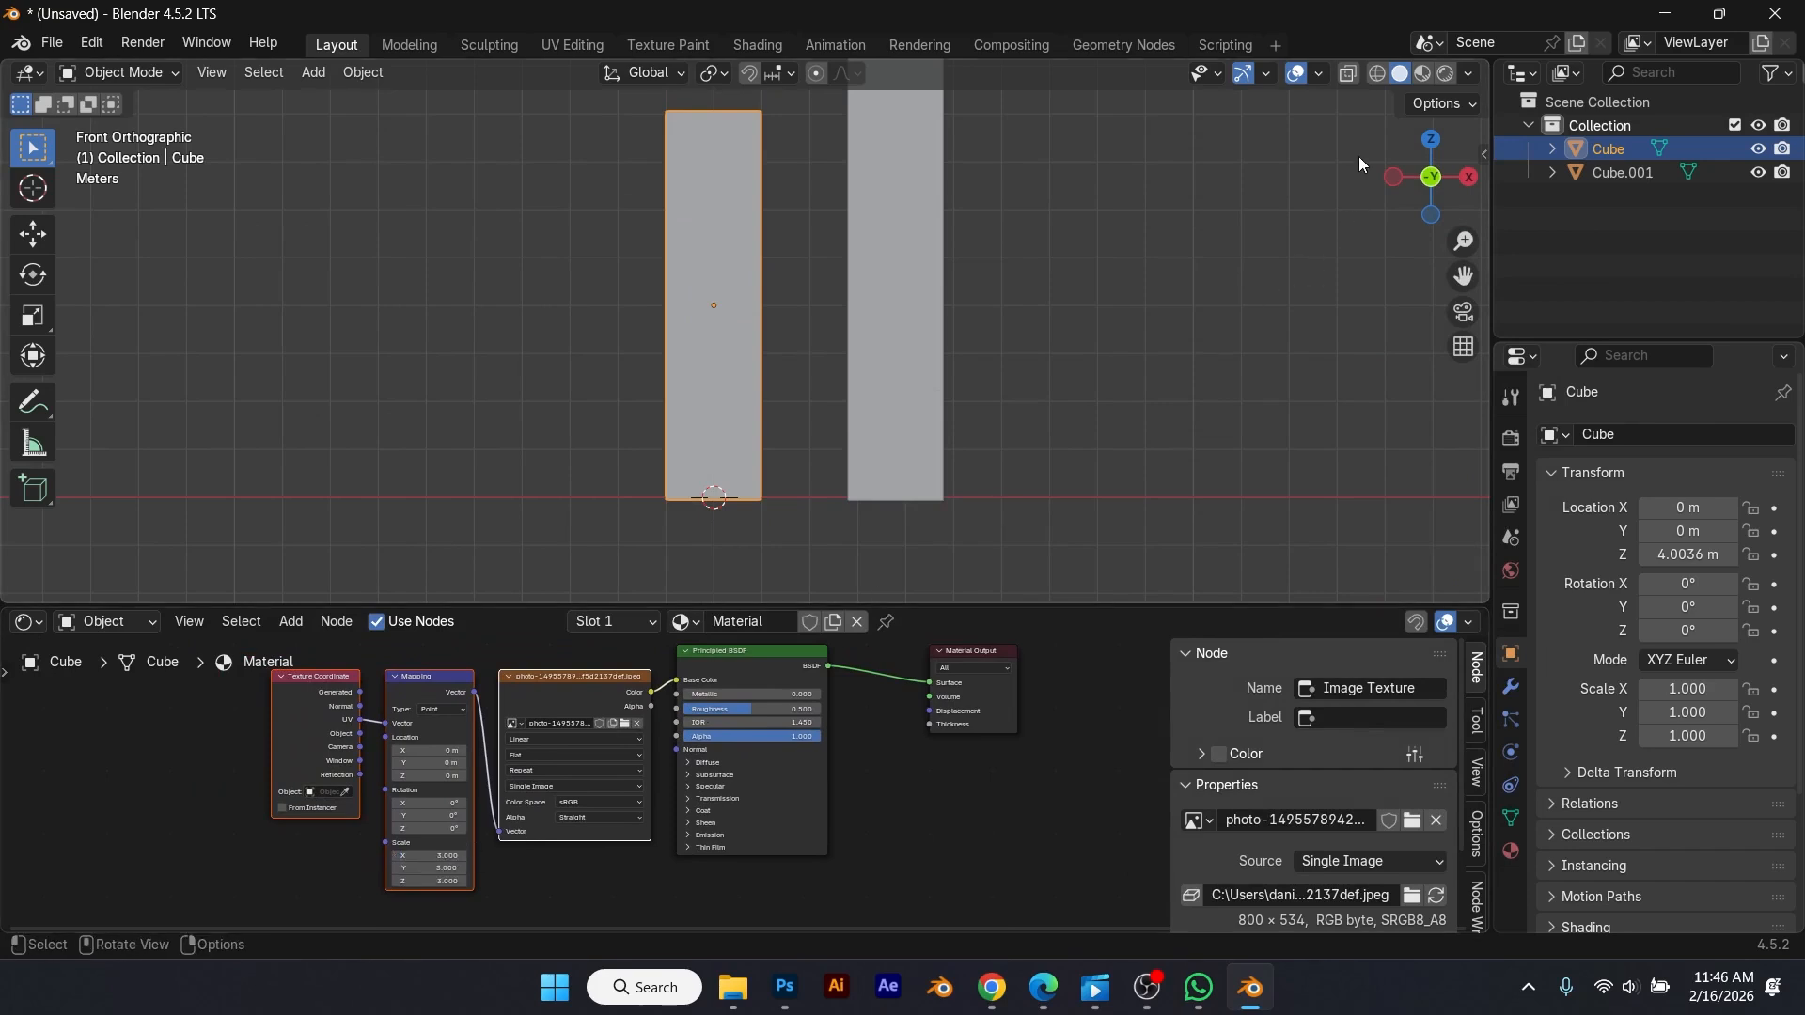
left_click(1421, 74)
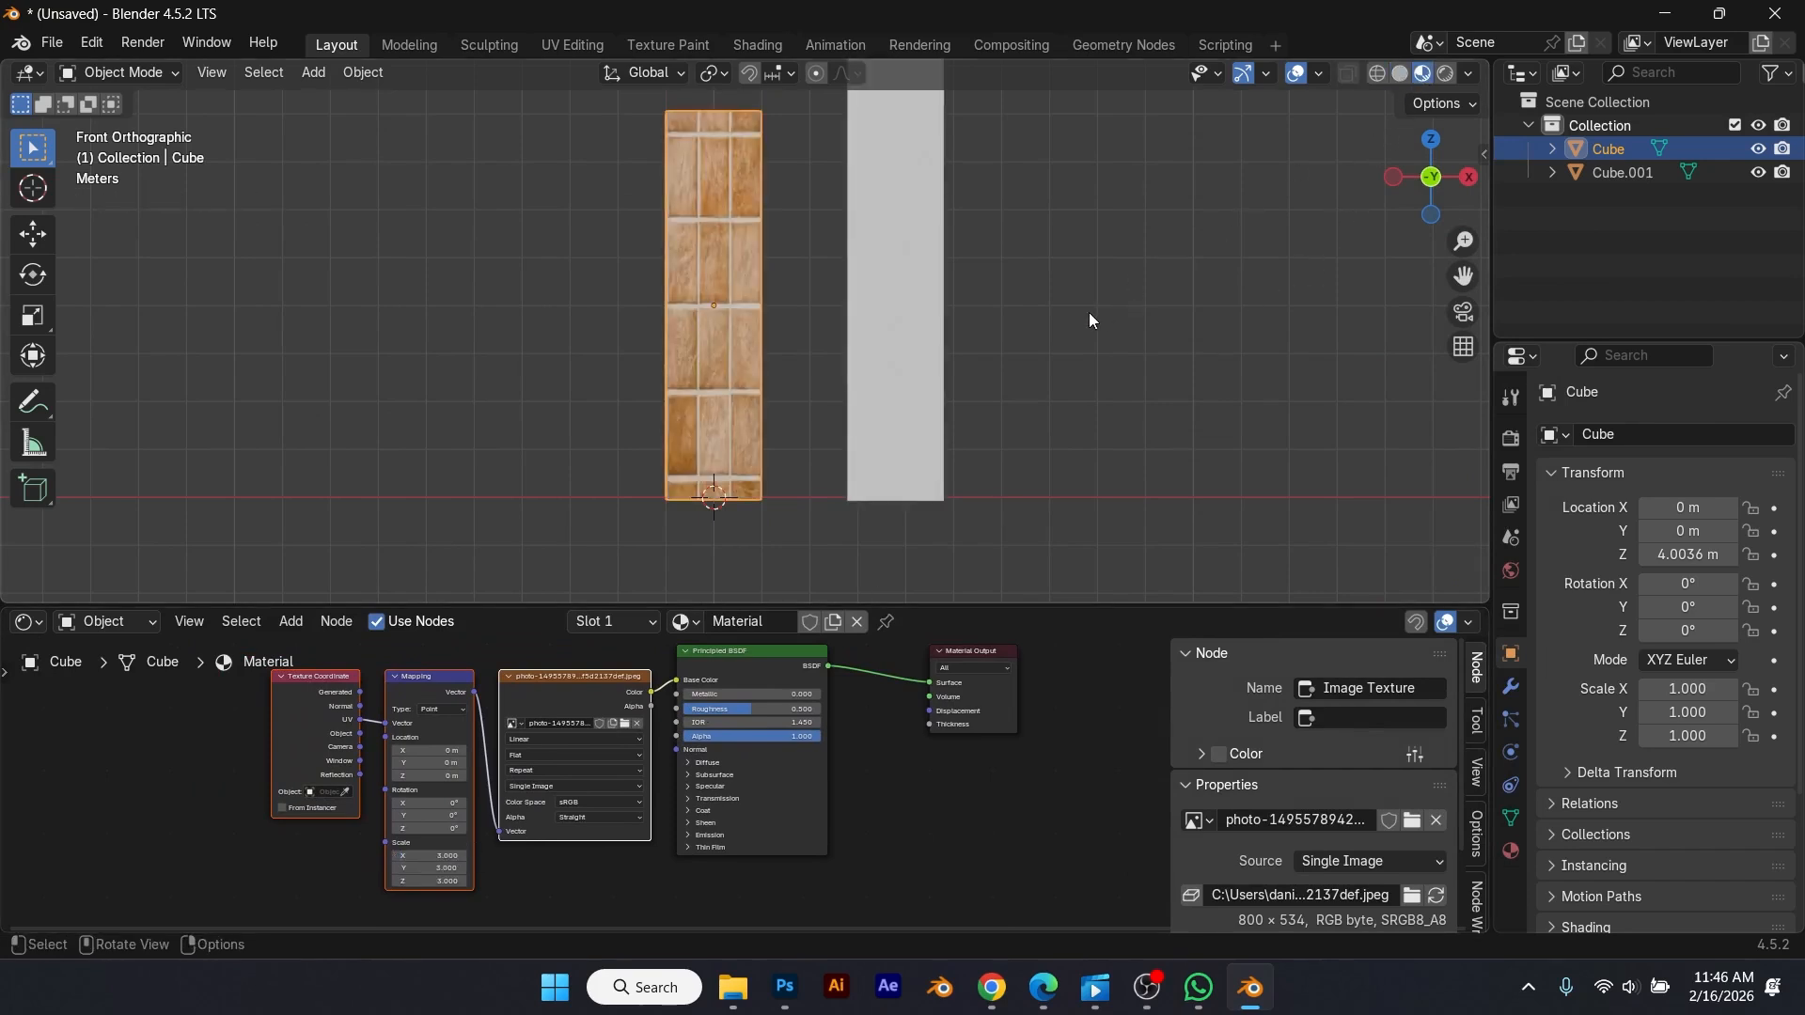
Step: Unwrap all faces of the shorter column with Smart UV Project and return to Object Mode
left_click(790, 417)
left_click(742, 405)
key("Tab")
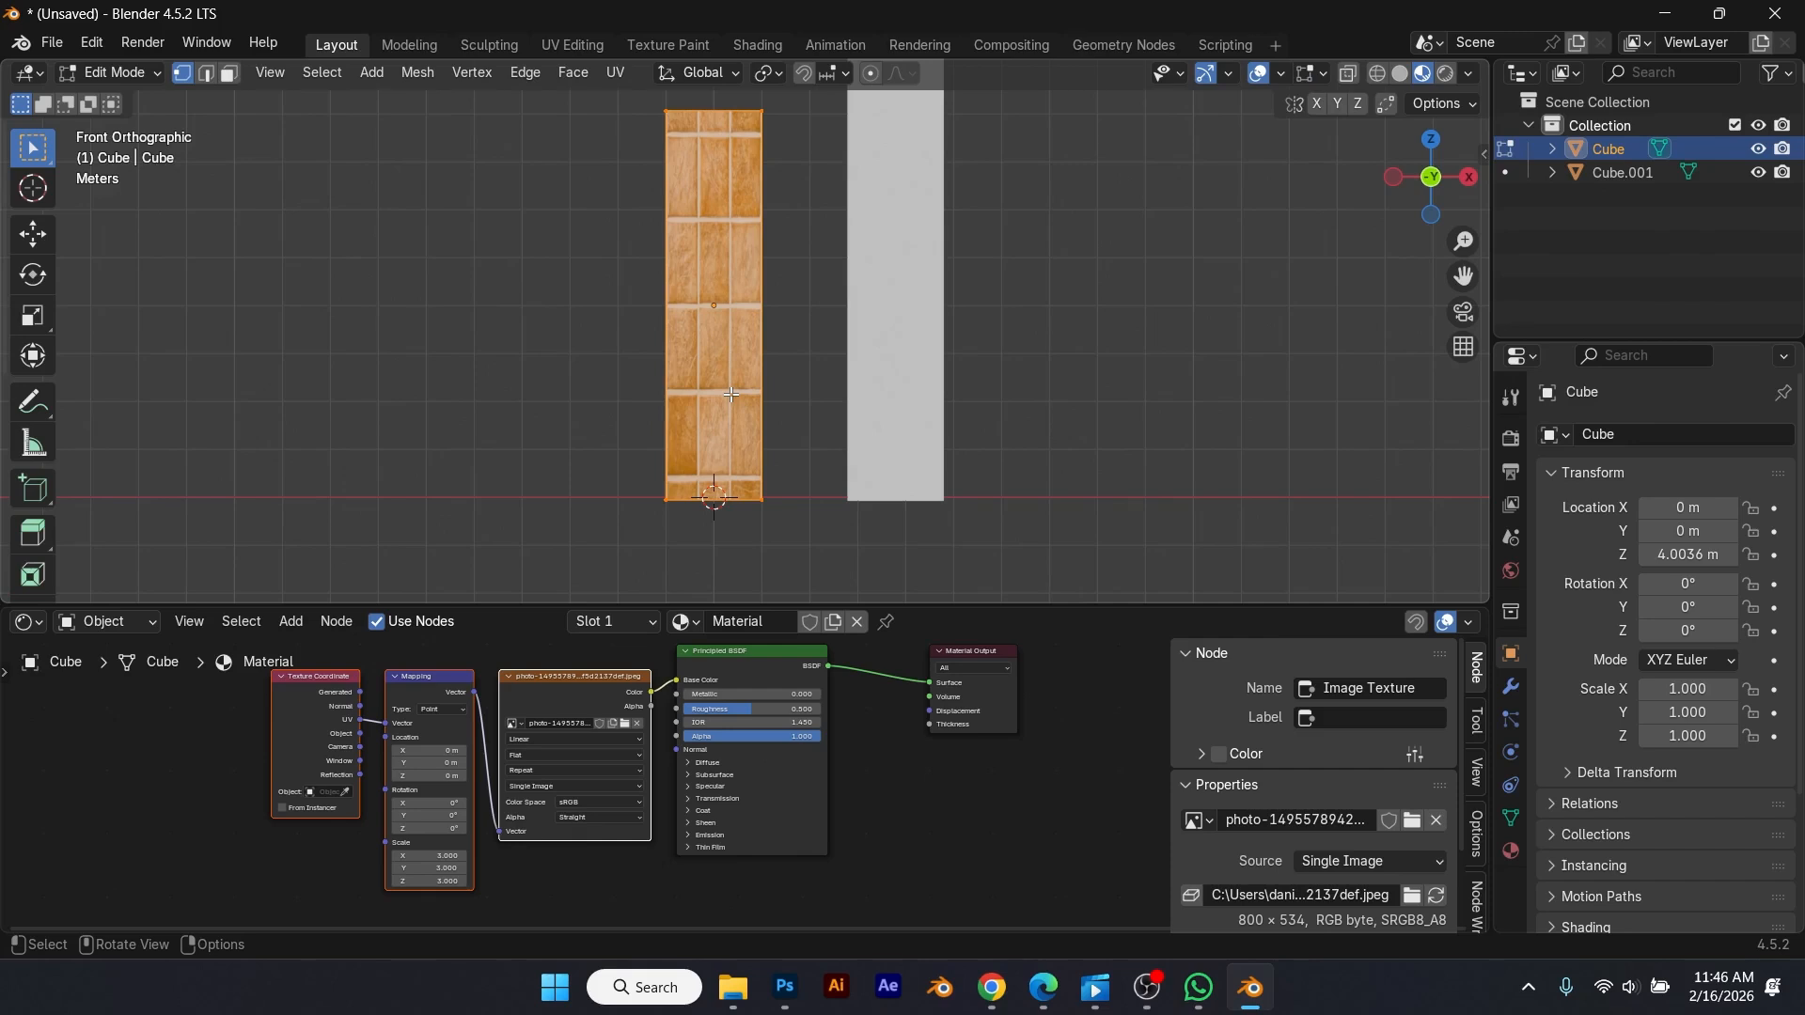
key("u")
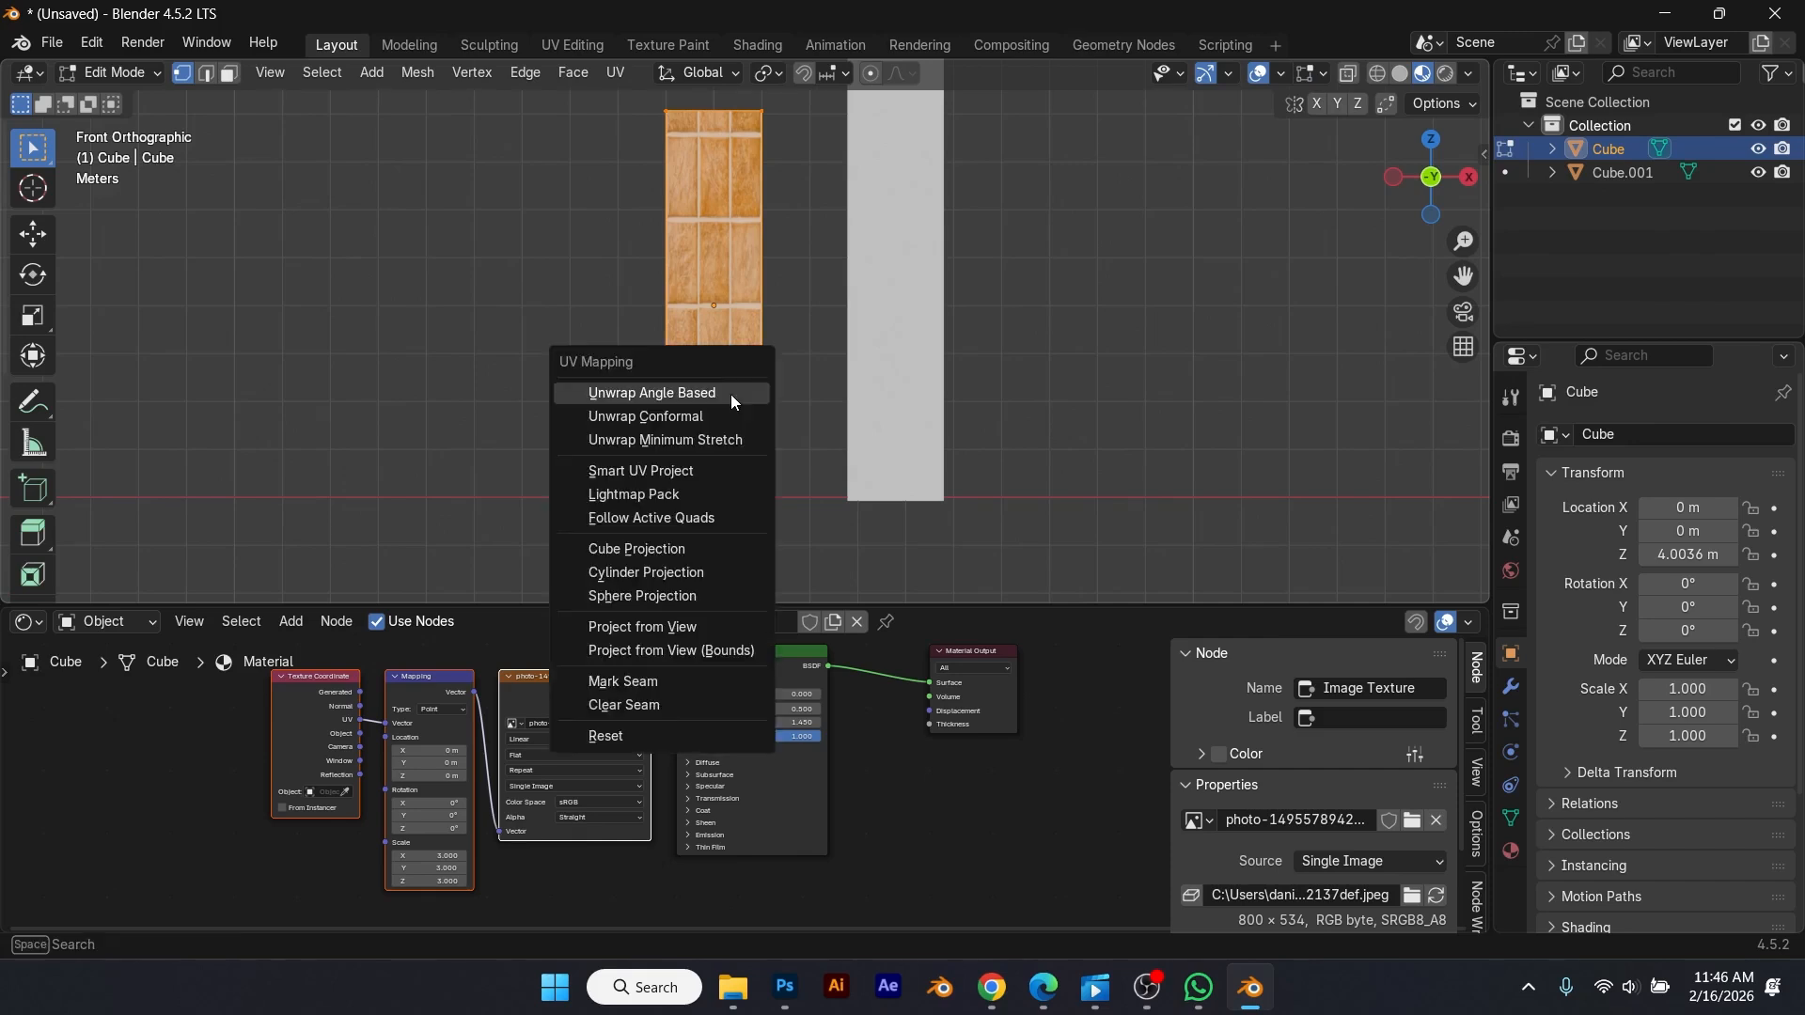
left_click(699, 472)
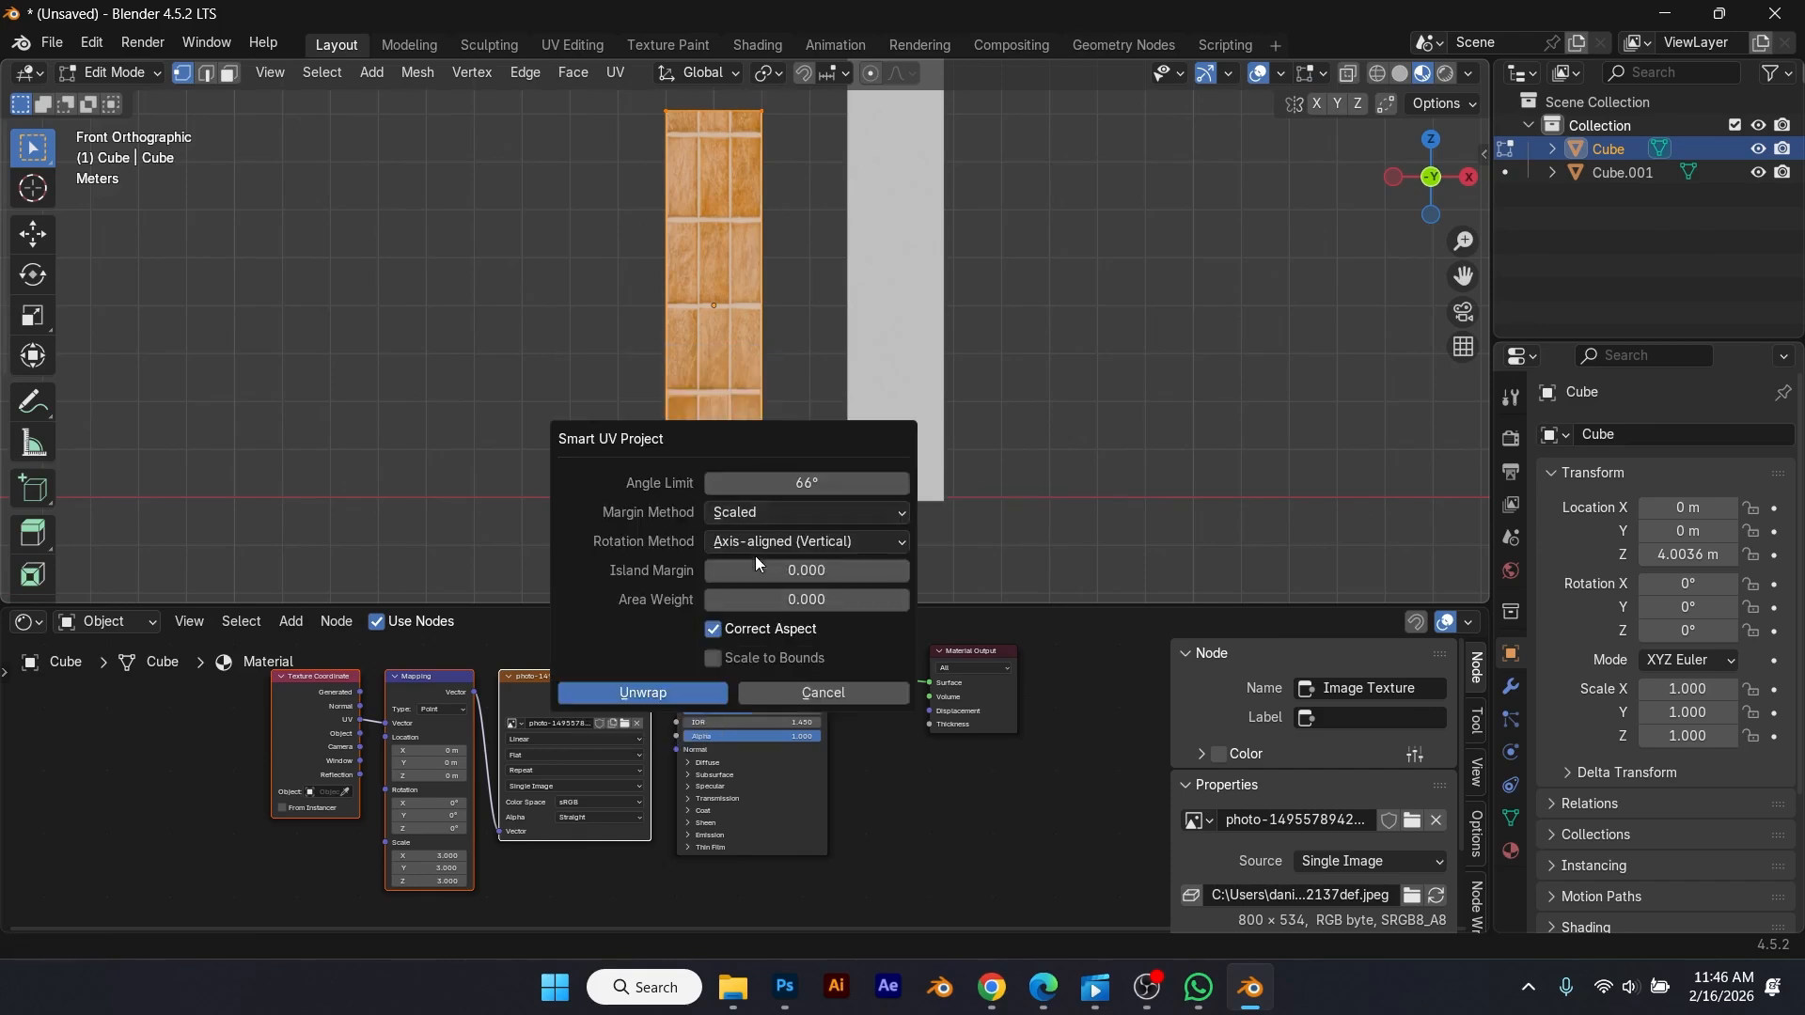
left_click(643, 694)
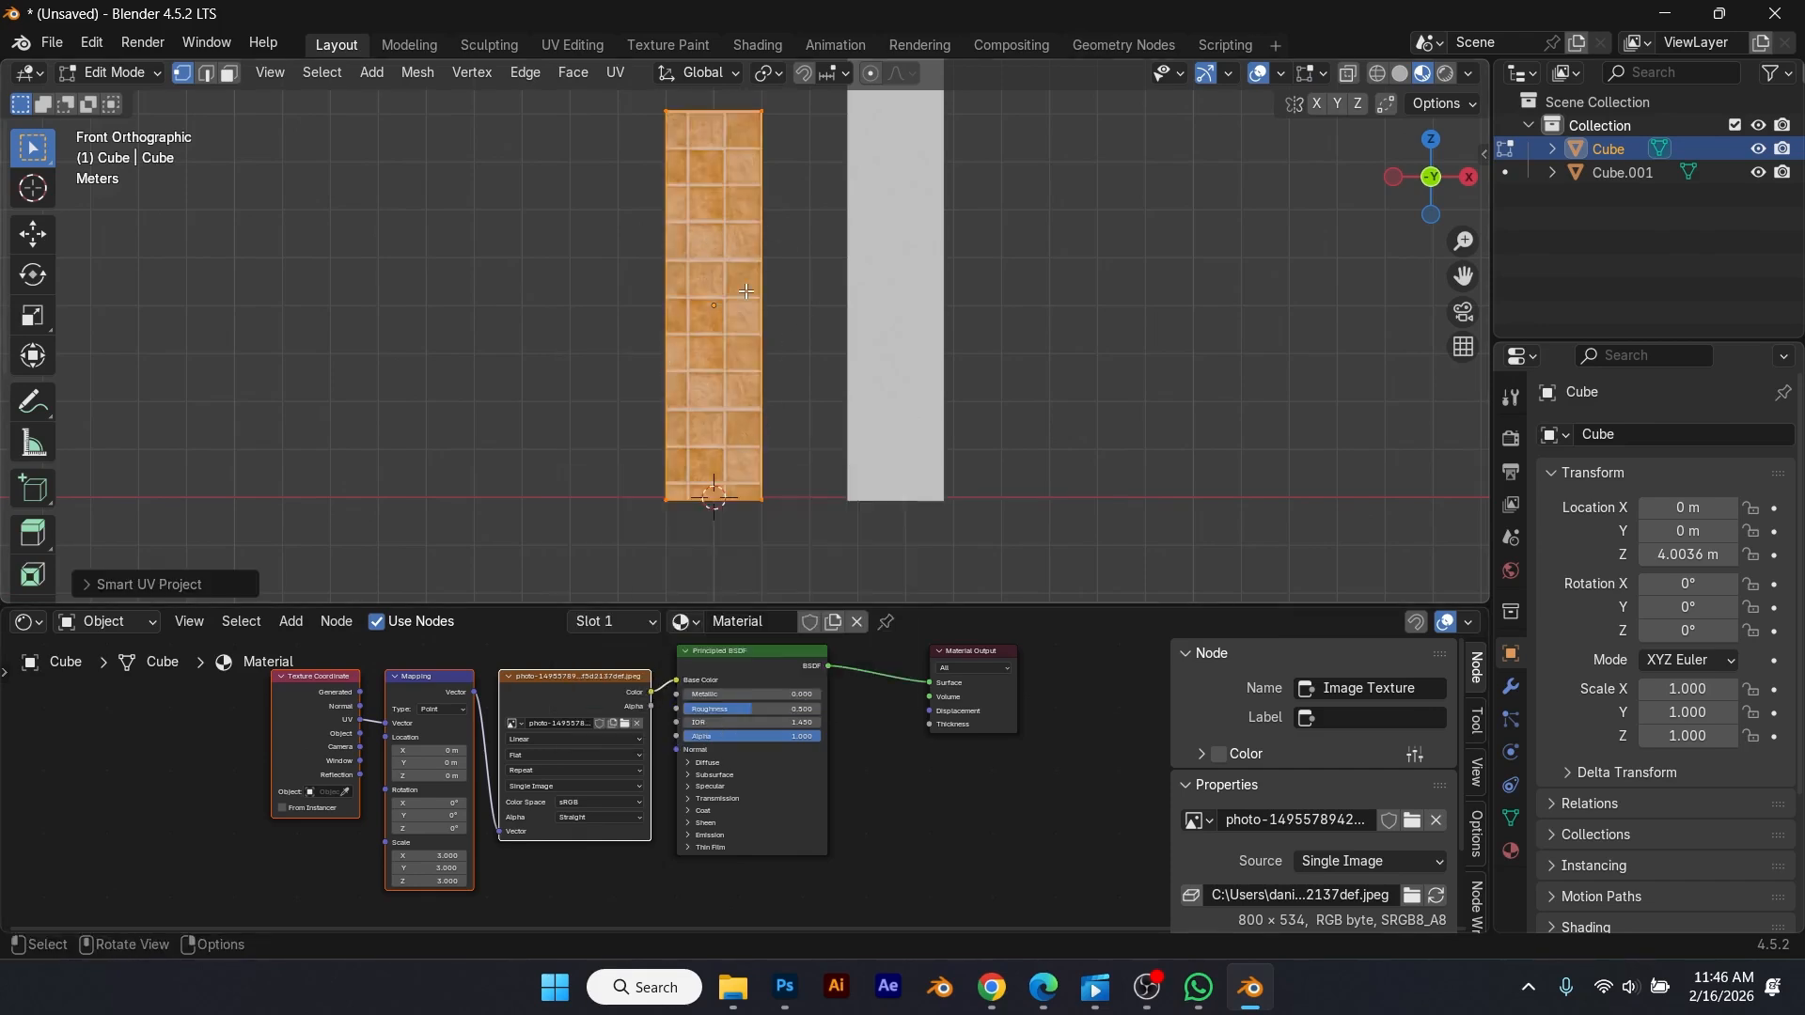
mouse_move(775, 377)
middle_mouse_down()
mouse_move(808, 395)
mouse_move(780, 410)
middle_mouse_up()
key("Tab")
Step: Give the taller column a material slot and assign the shorter column's existing Material to it
left_click(932, 382)
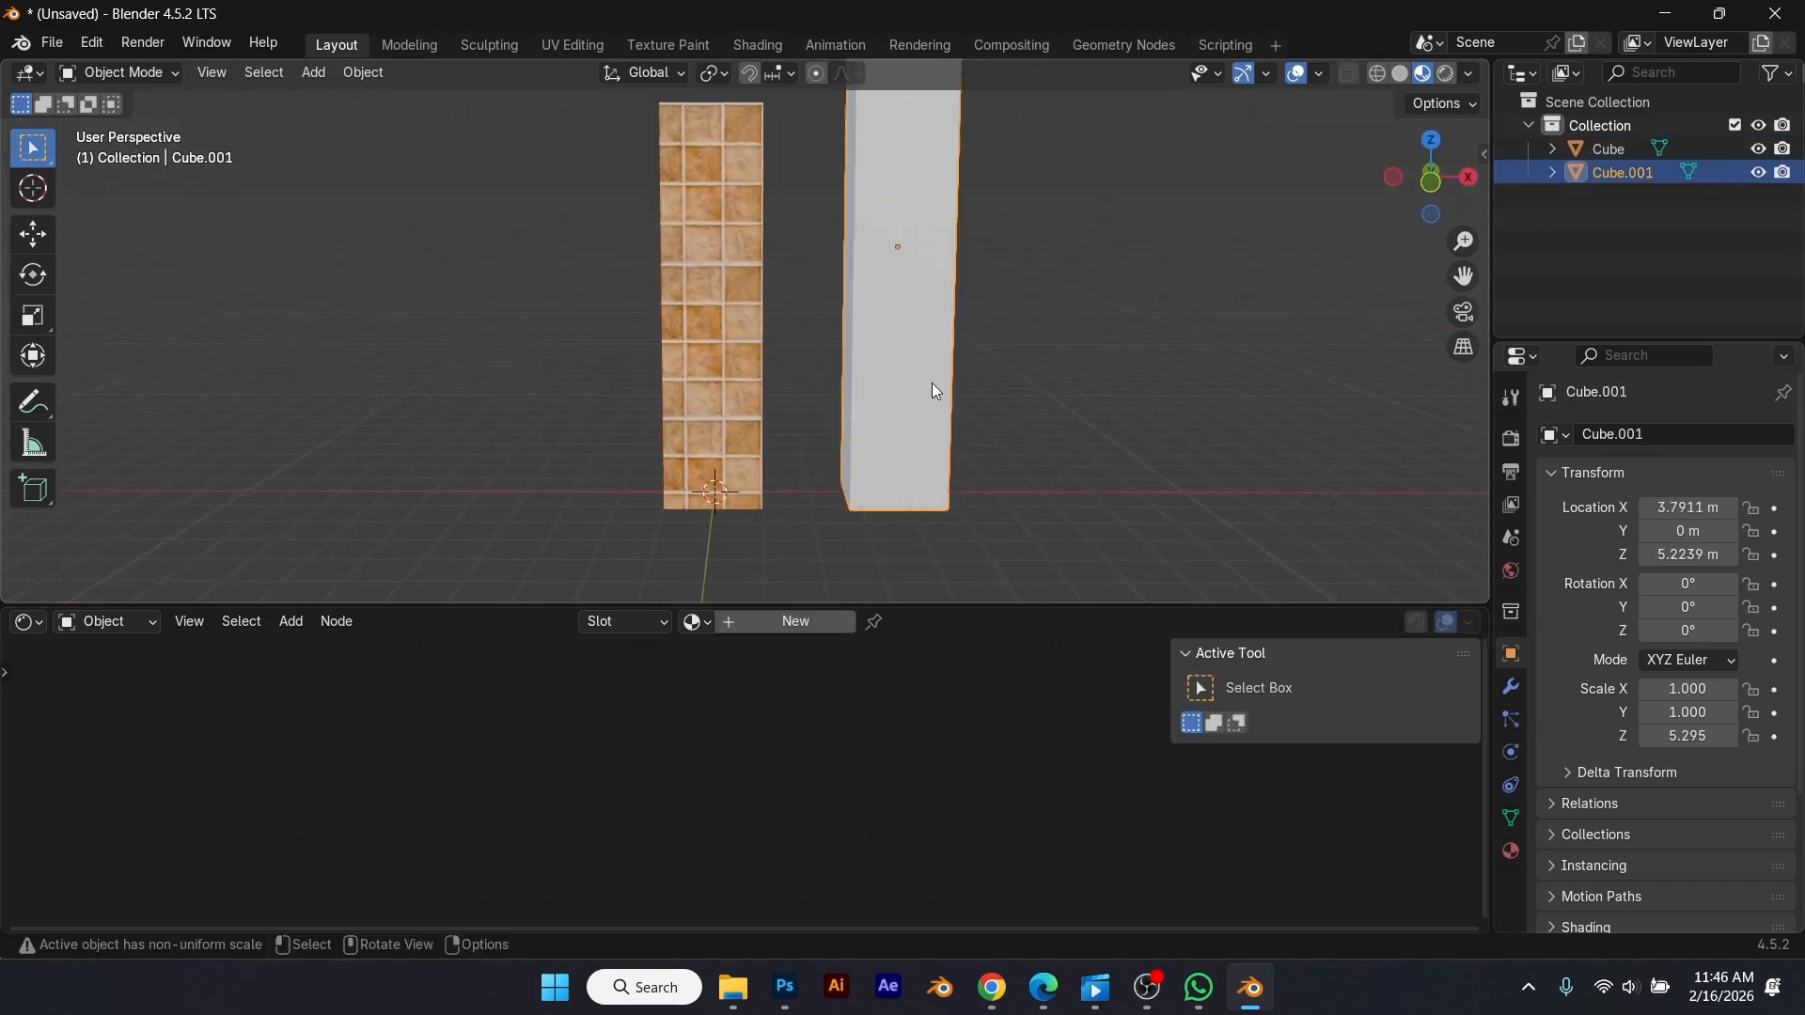
middle_click_drag(932, 382, 884, 464)
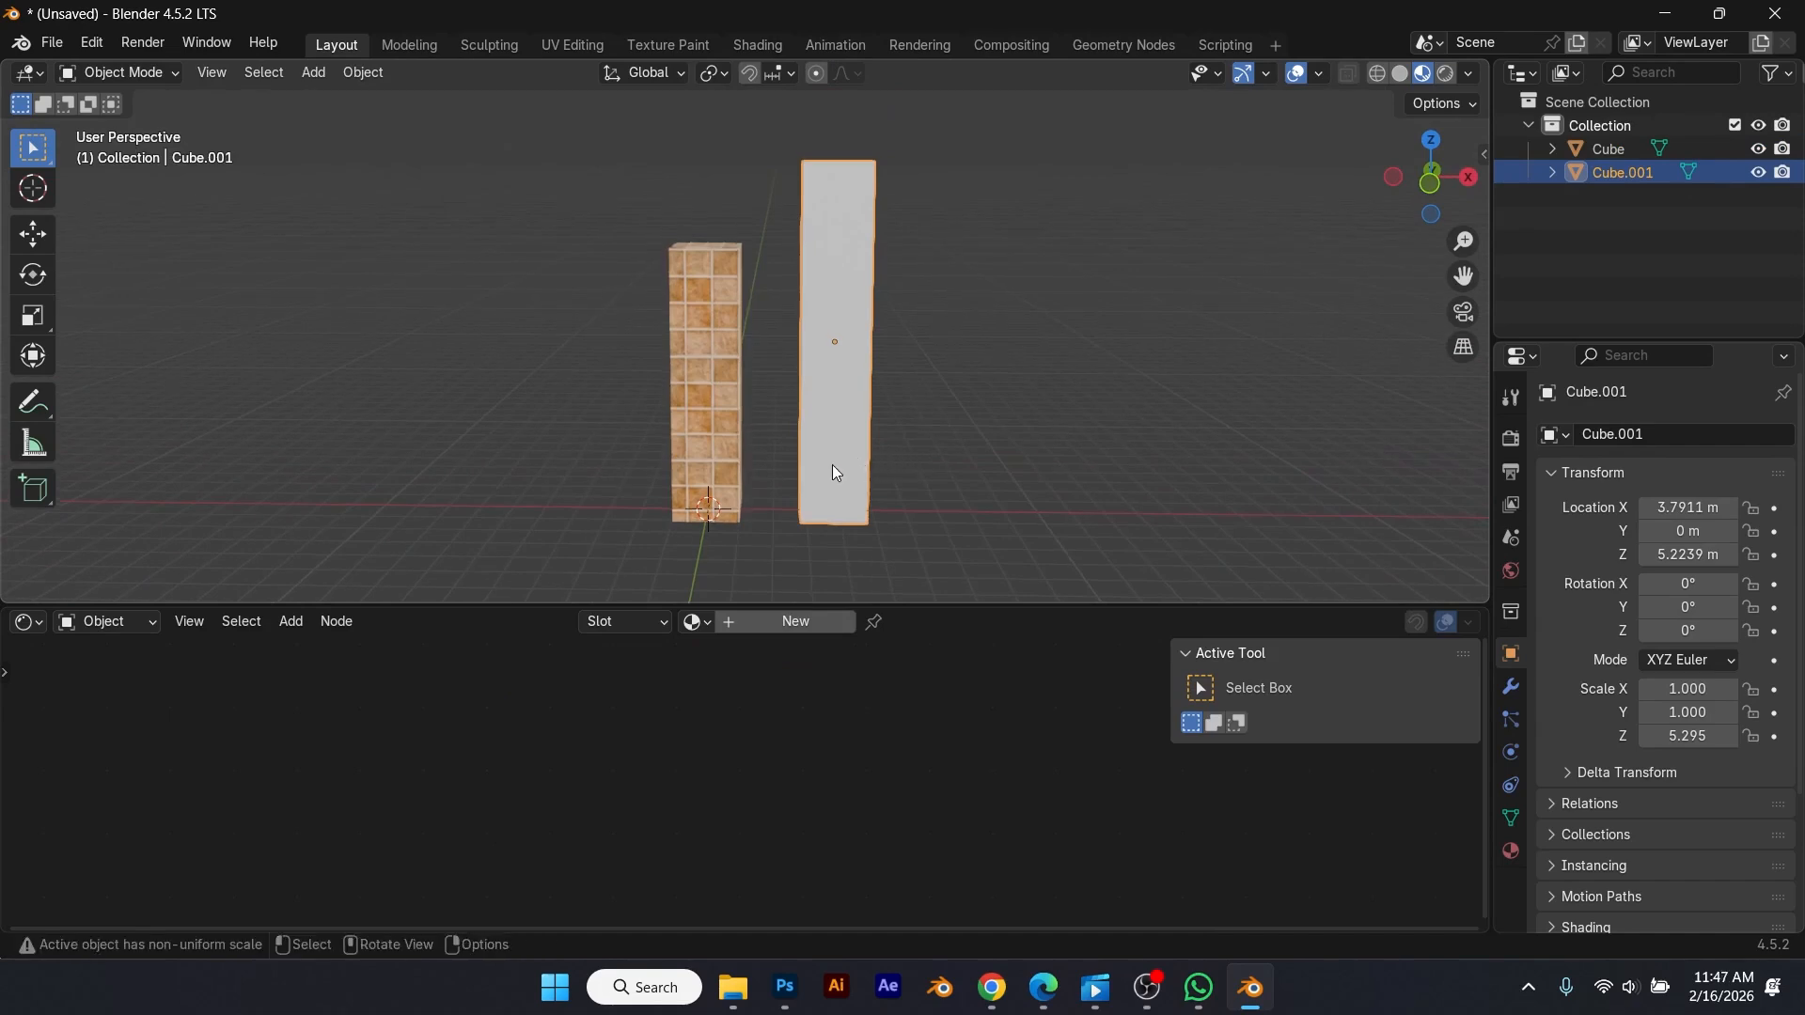
left_click(1511, 851)
left_click(1629, 528)
left_click(1551, 533)
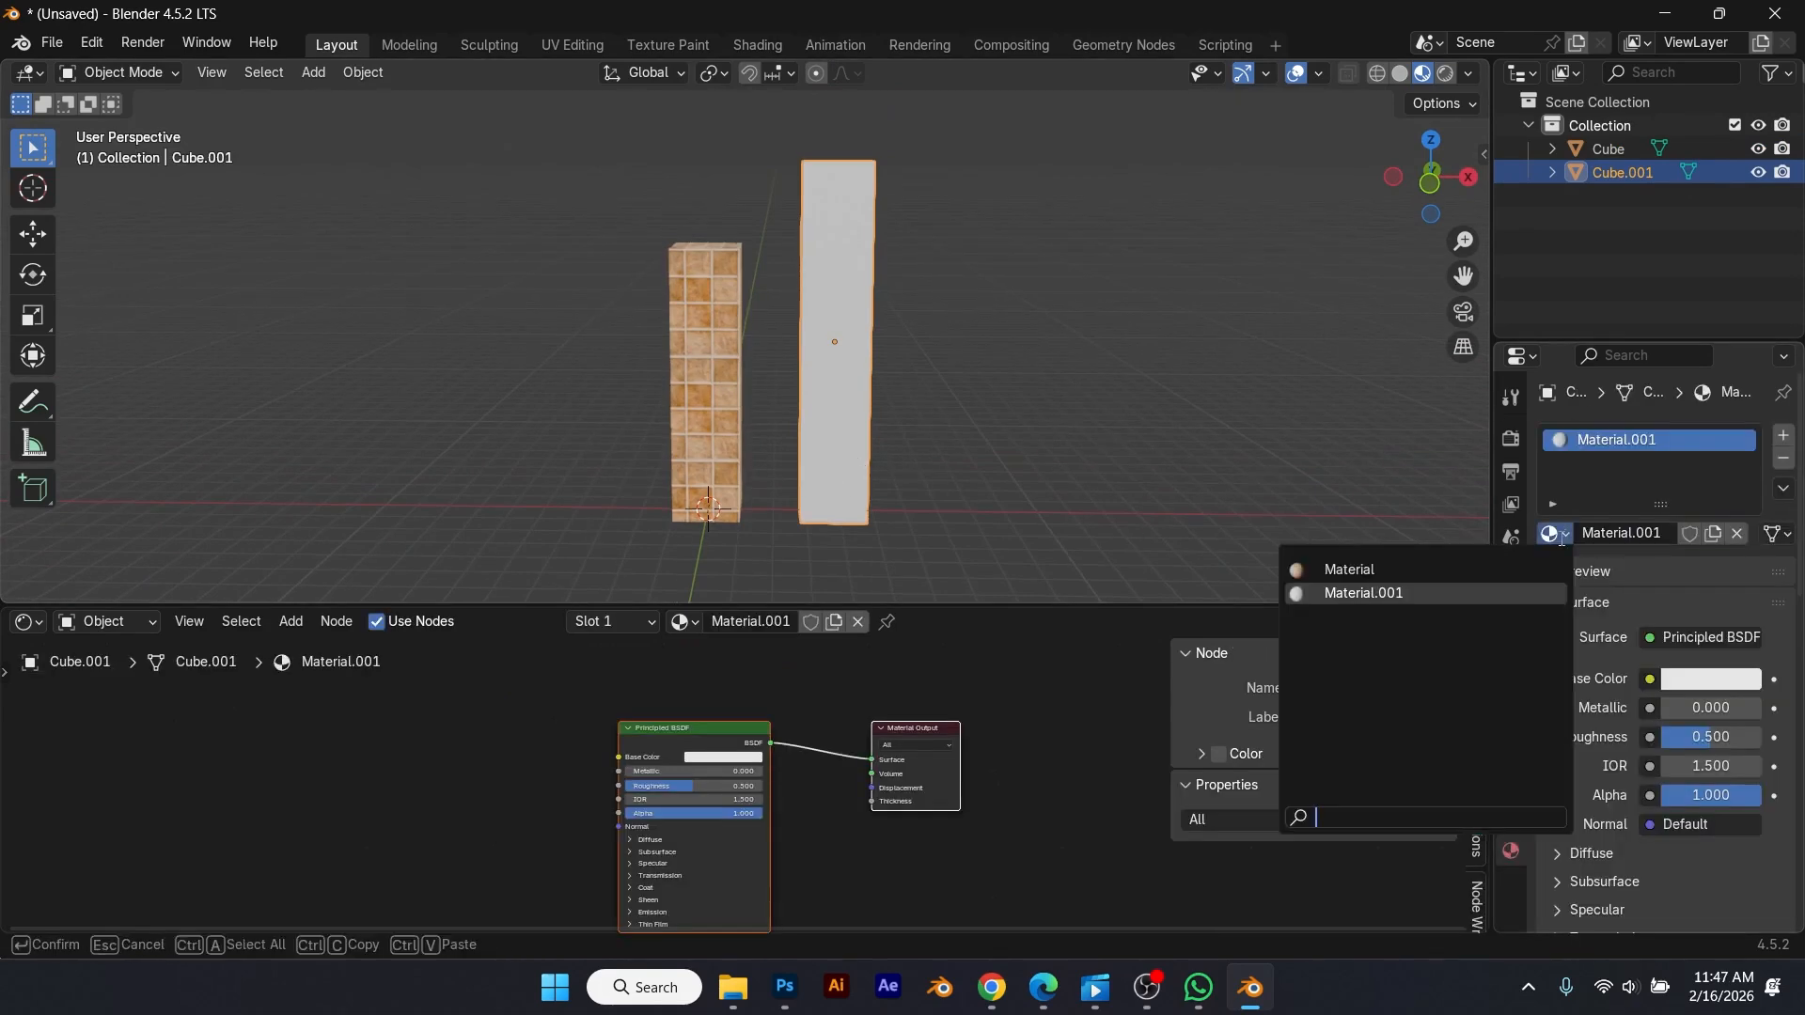
left_click(1349, 570)
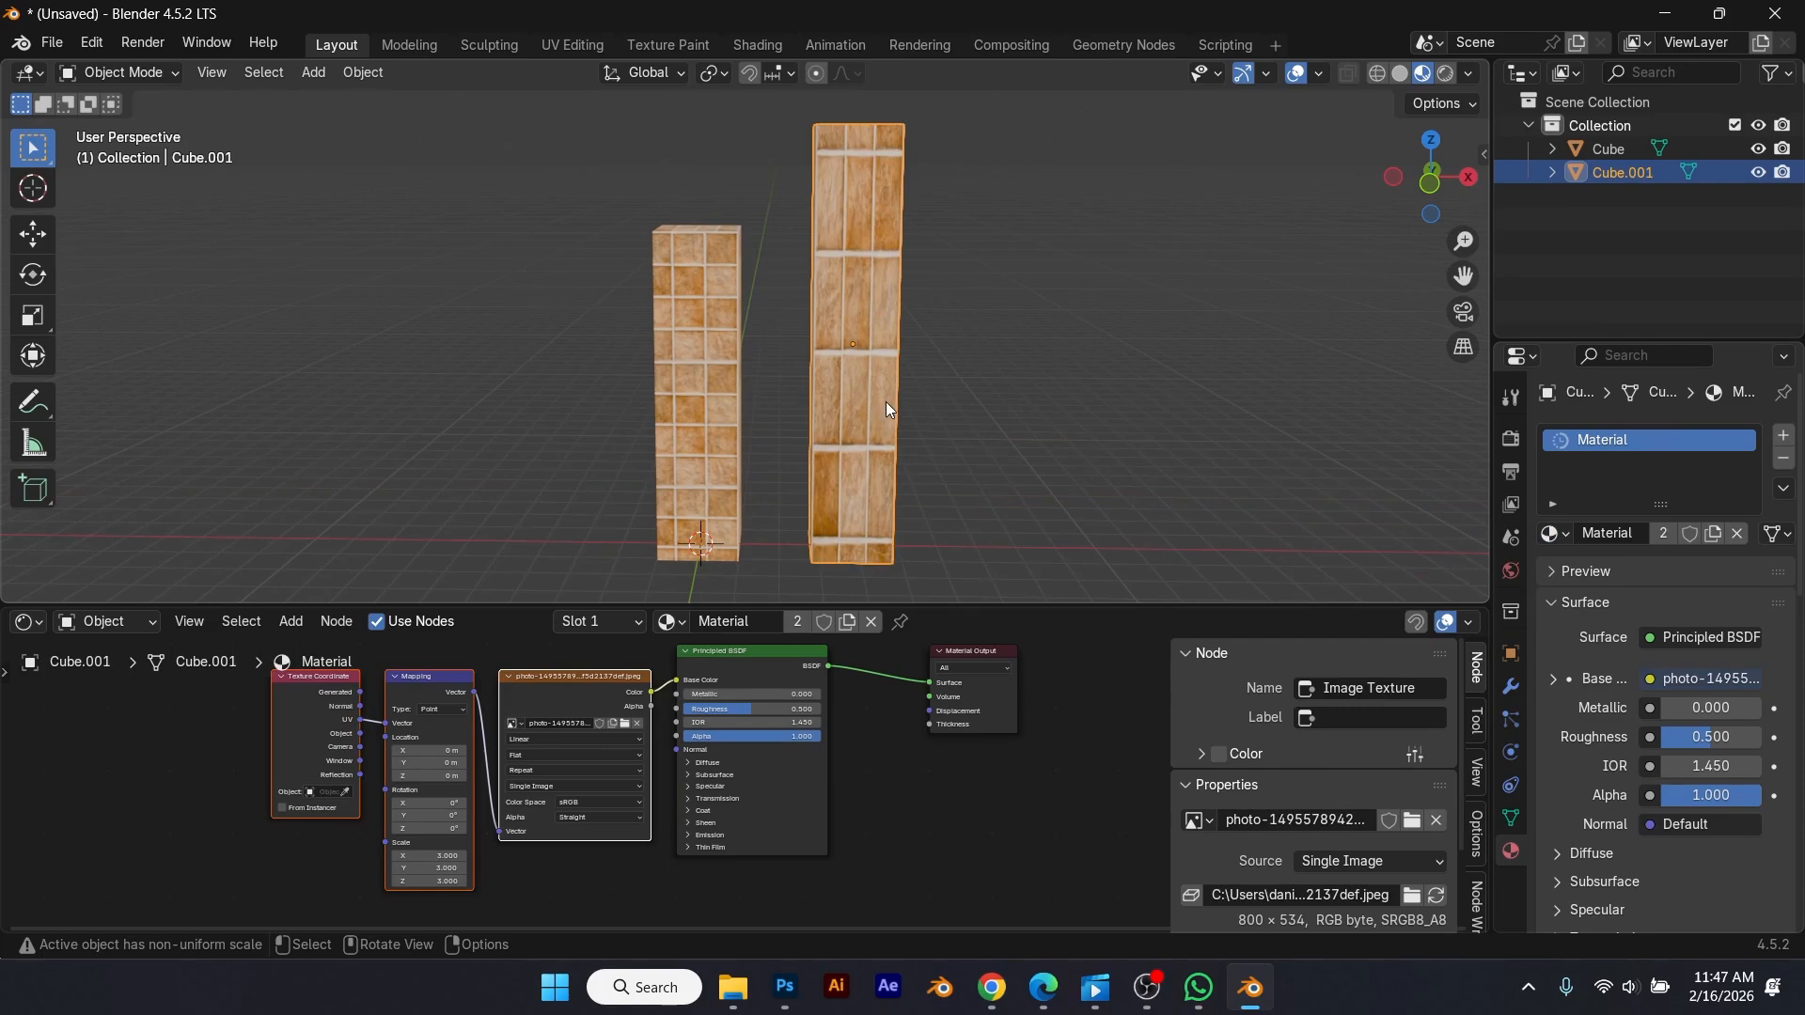
Step: Unwrap the taller column with Smart UV Project without applying its scale, and return to Object Mode
key("Tab")
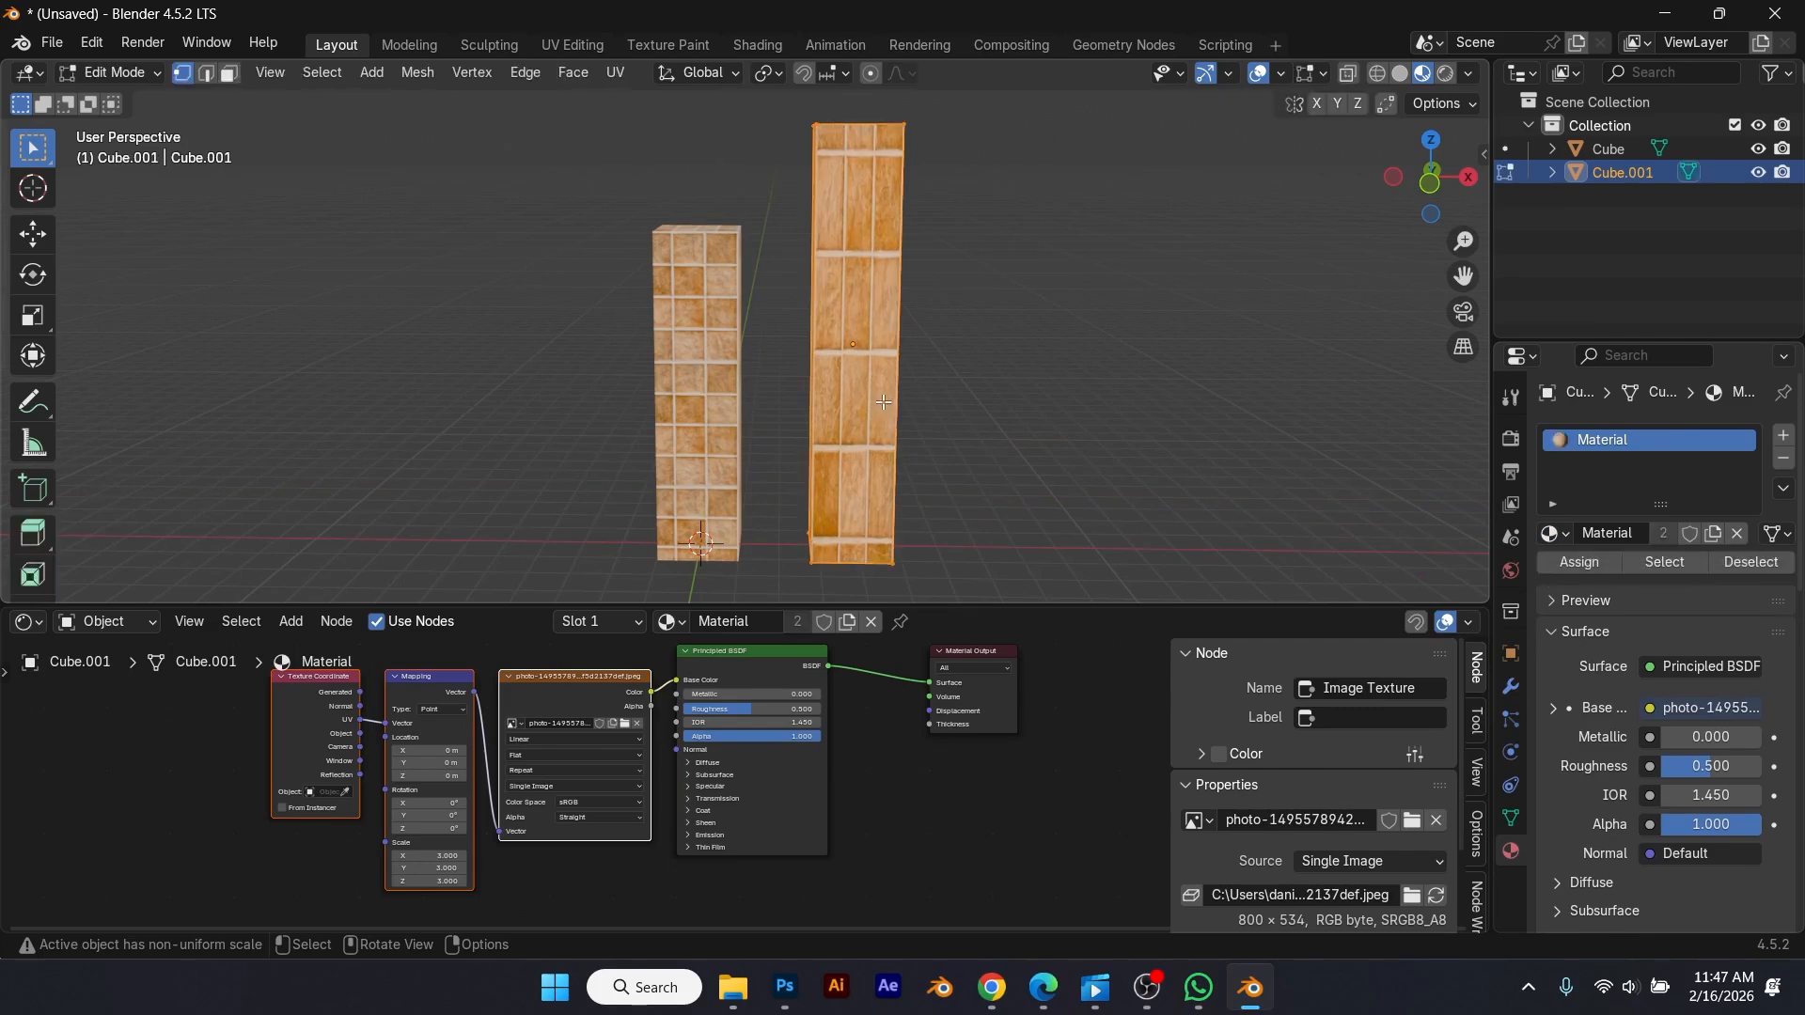
key("u")
left_click(883, 402)
left_click(850, 611)
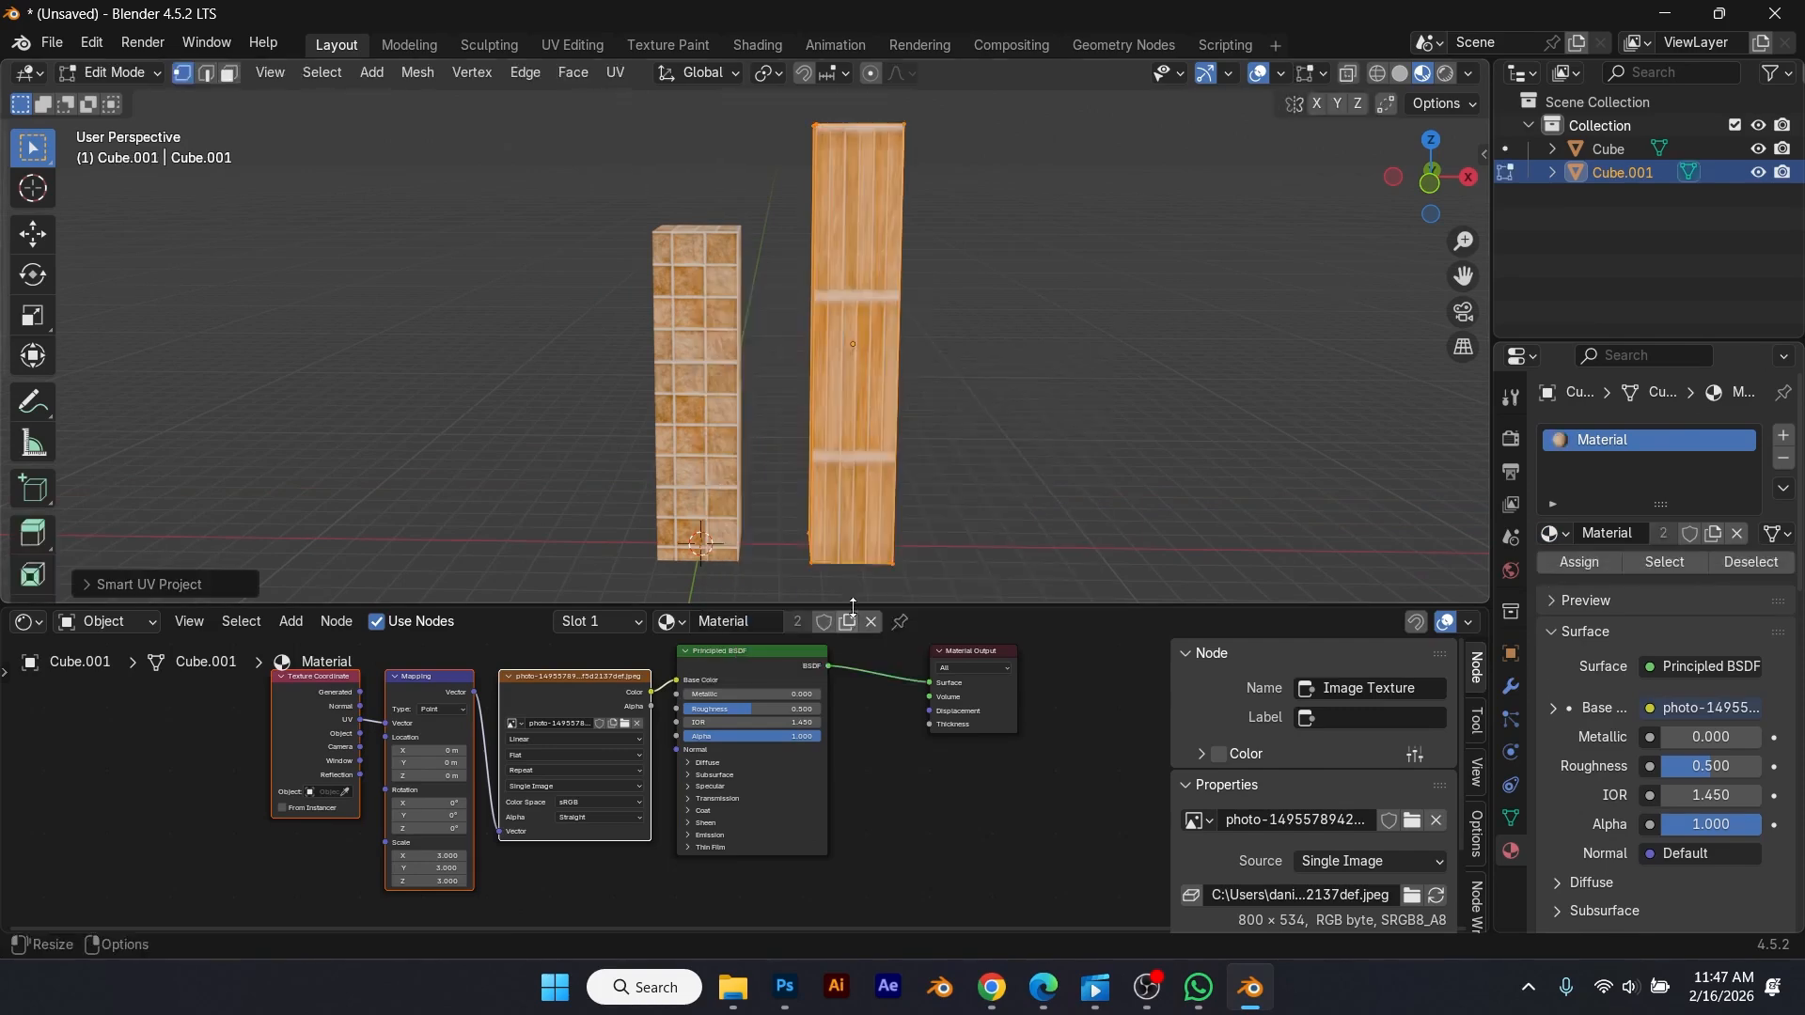
middle_click_drag(959, 464, 877, 417)
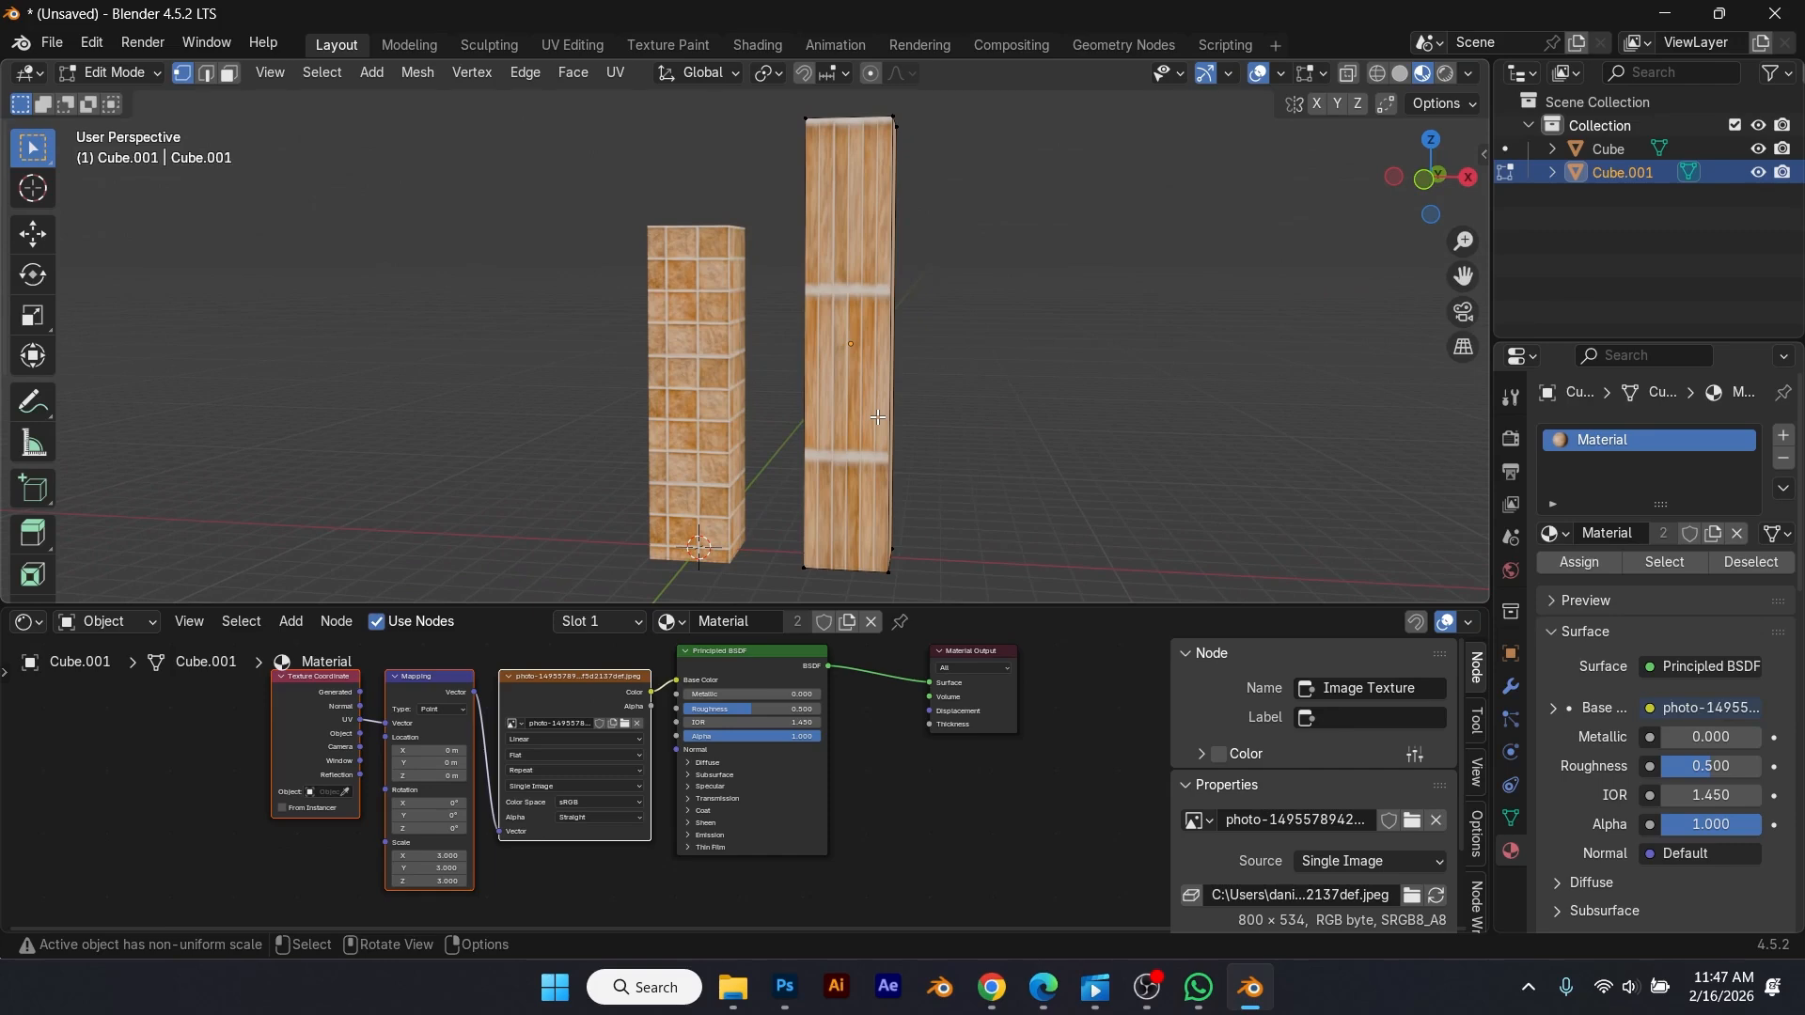
key("Tab")
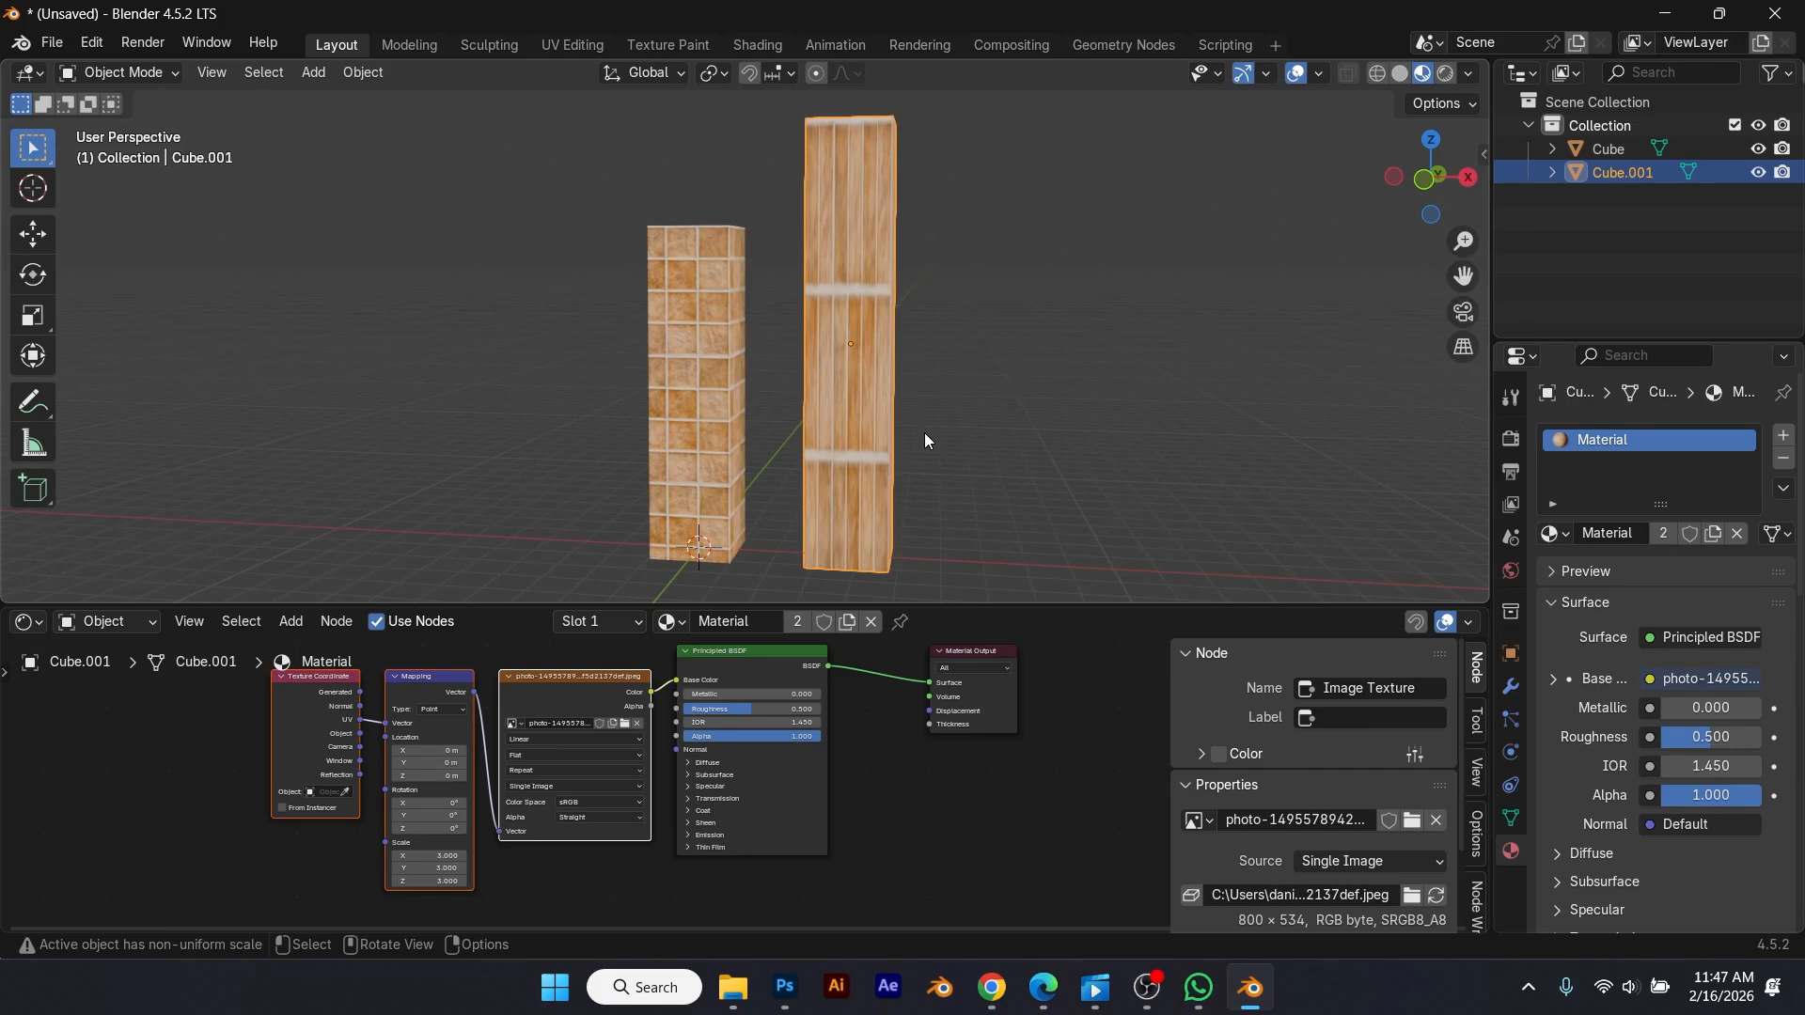
Step: Examine the shorter column's UV layout over the texture by showing its selected mesh in the UV Editor
left_click(724, 391)
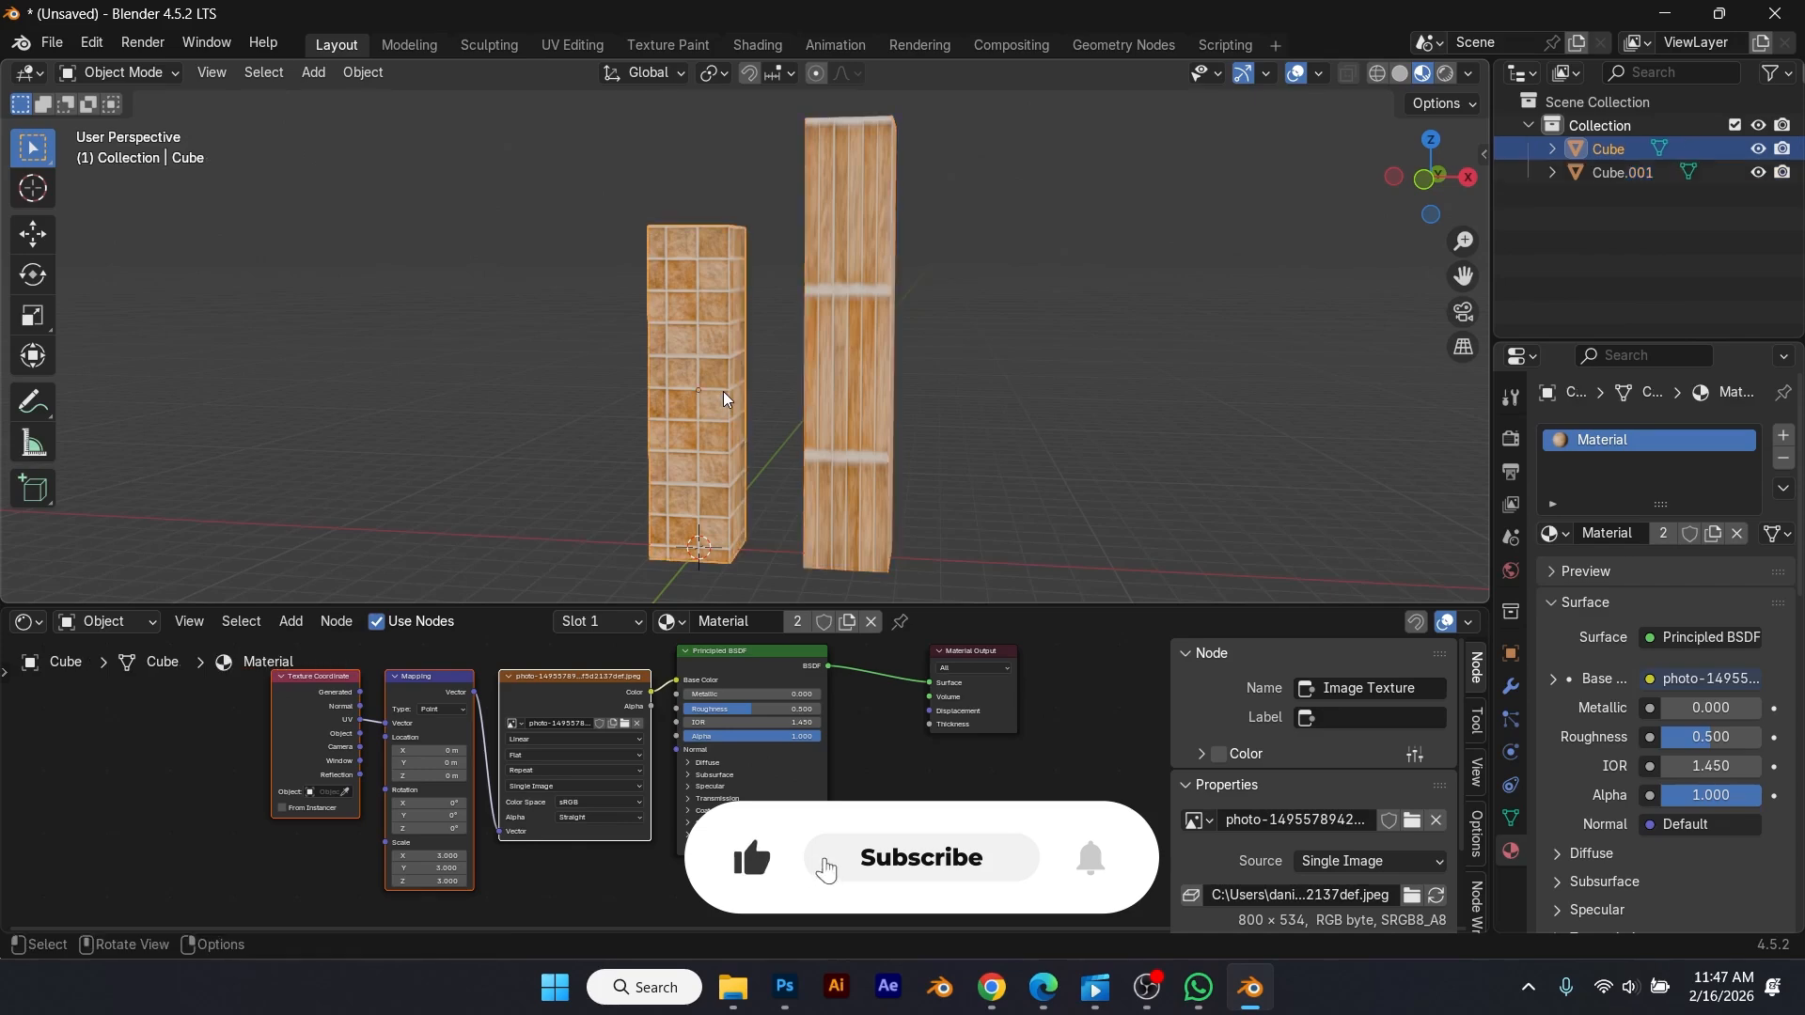
key("Tab")
key("a")
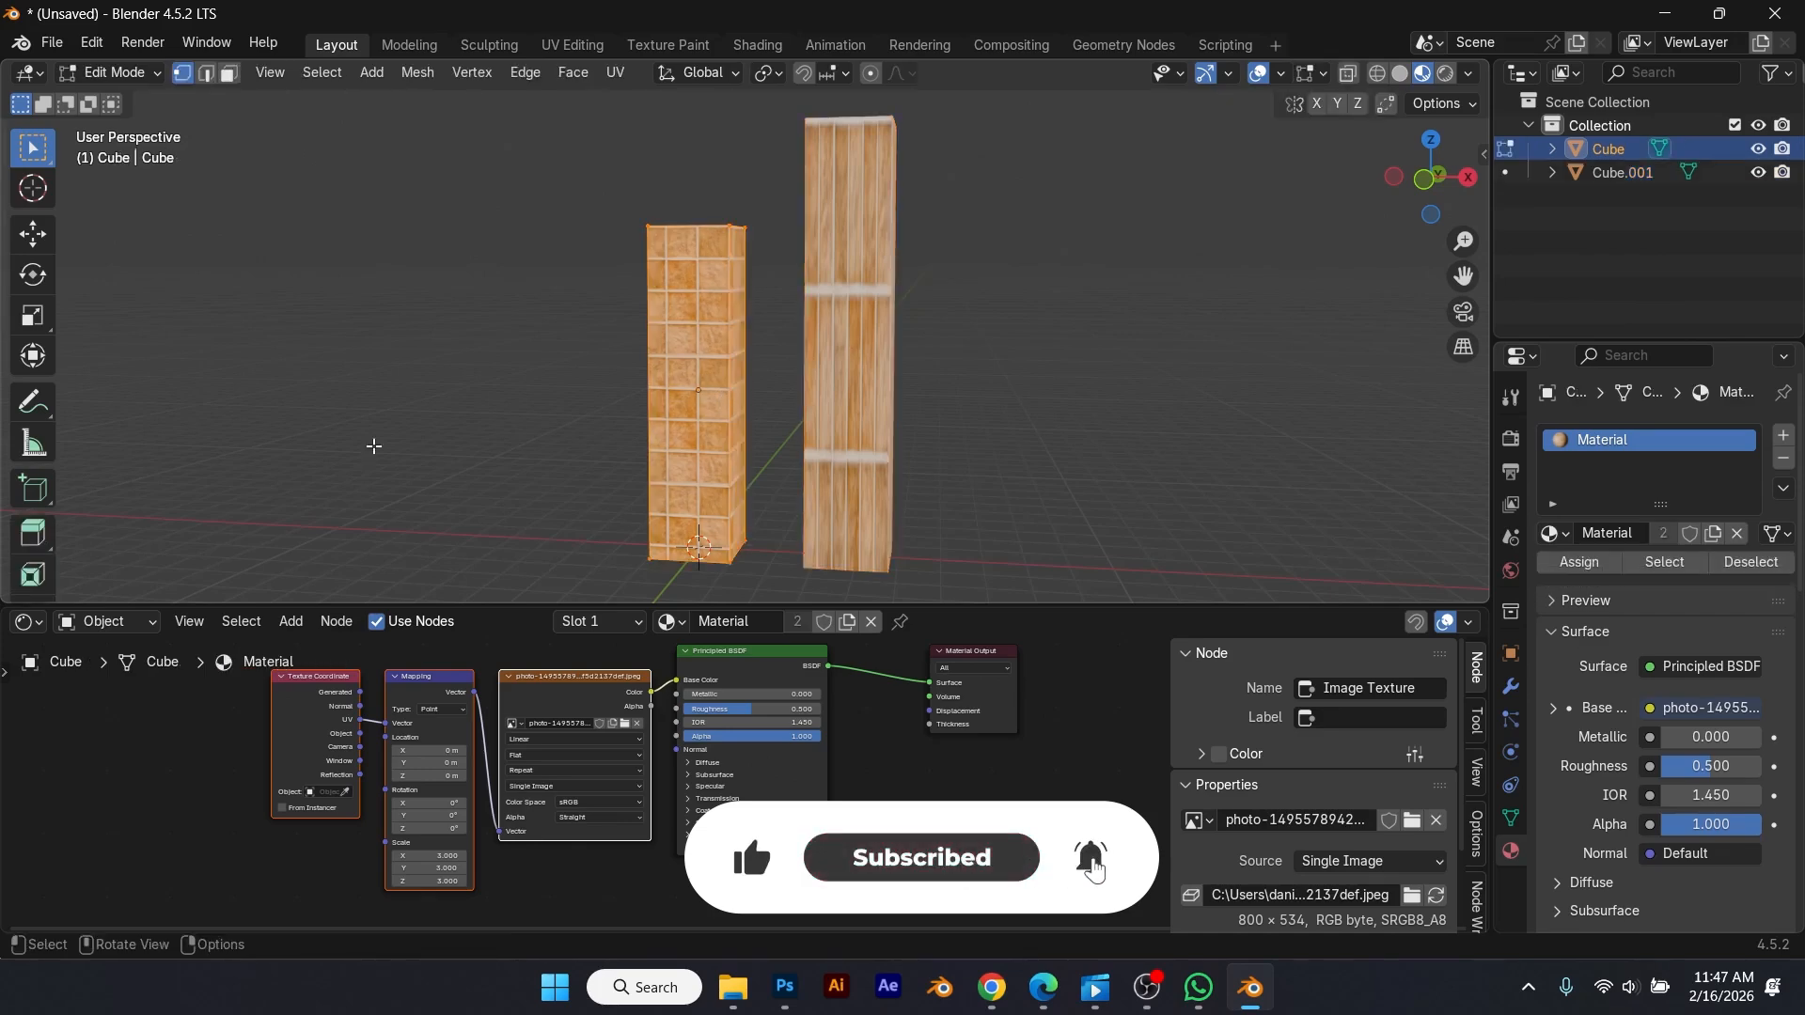
left_click(28, 621)
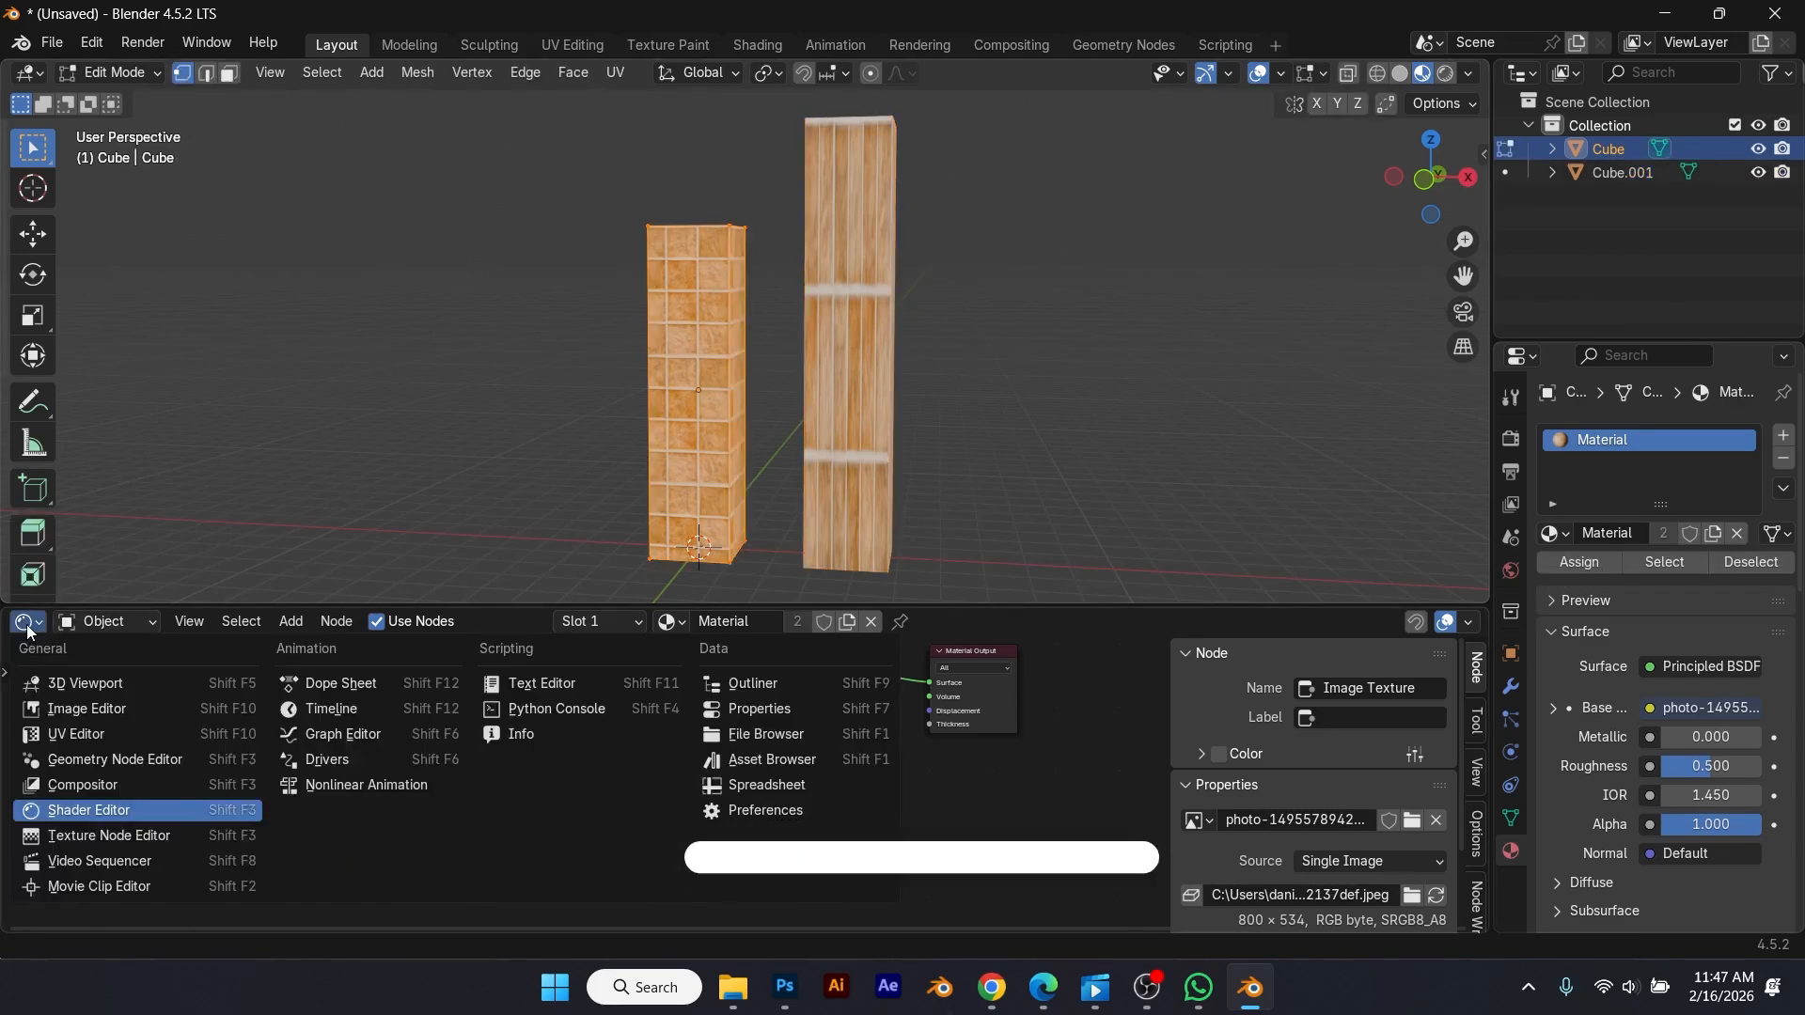
left_click(110, 736)
left_click_drag(413, 606, 460, 328)
scroll(645, 538, "down", 2)
key("a")
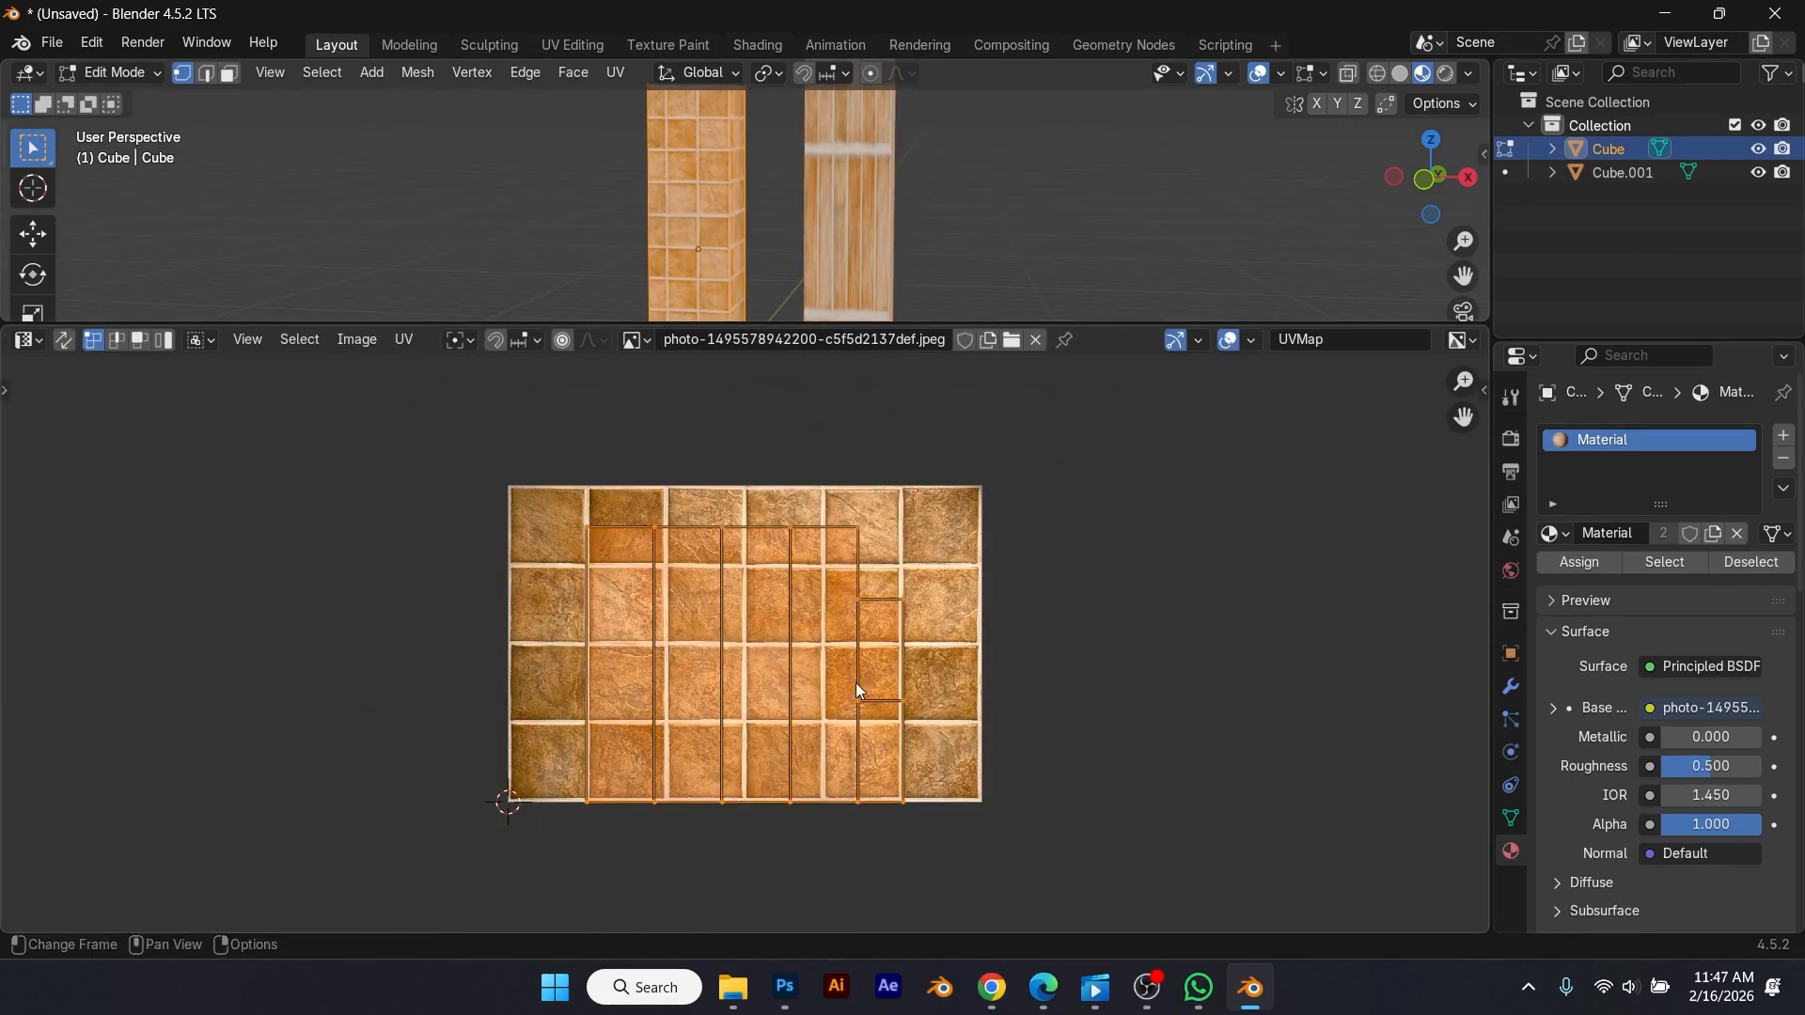
left_click_drag(841, 520, 841, 548)
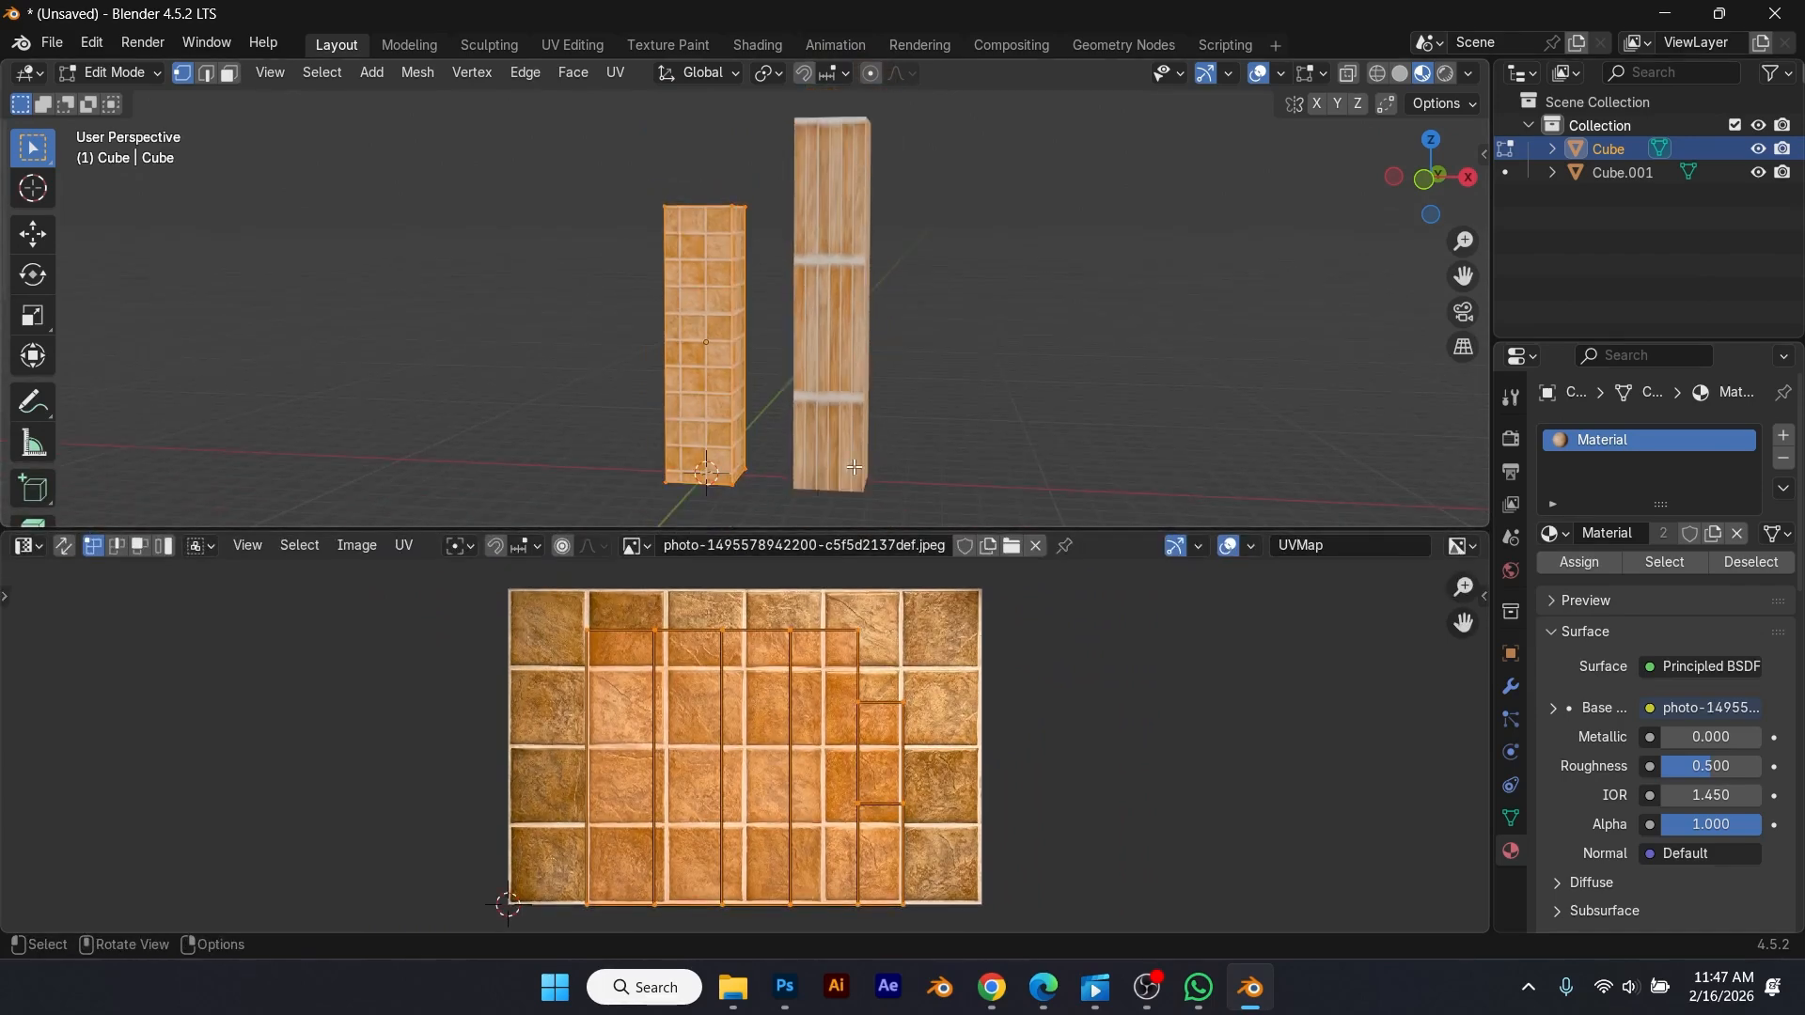
Step: Examine the taller column's UV layout in the UV Editor with its whole mesh selected in Edit Mode
key("Tab")
left_click(832, 456)
key("Tab")
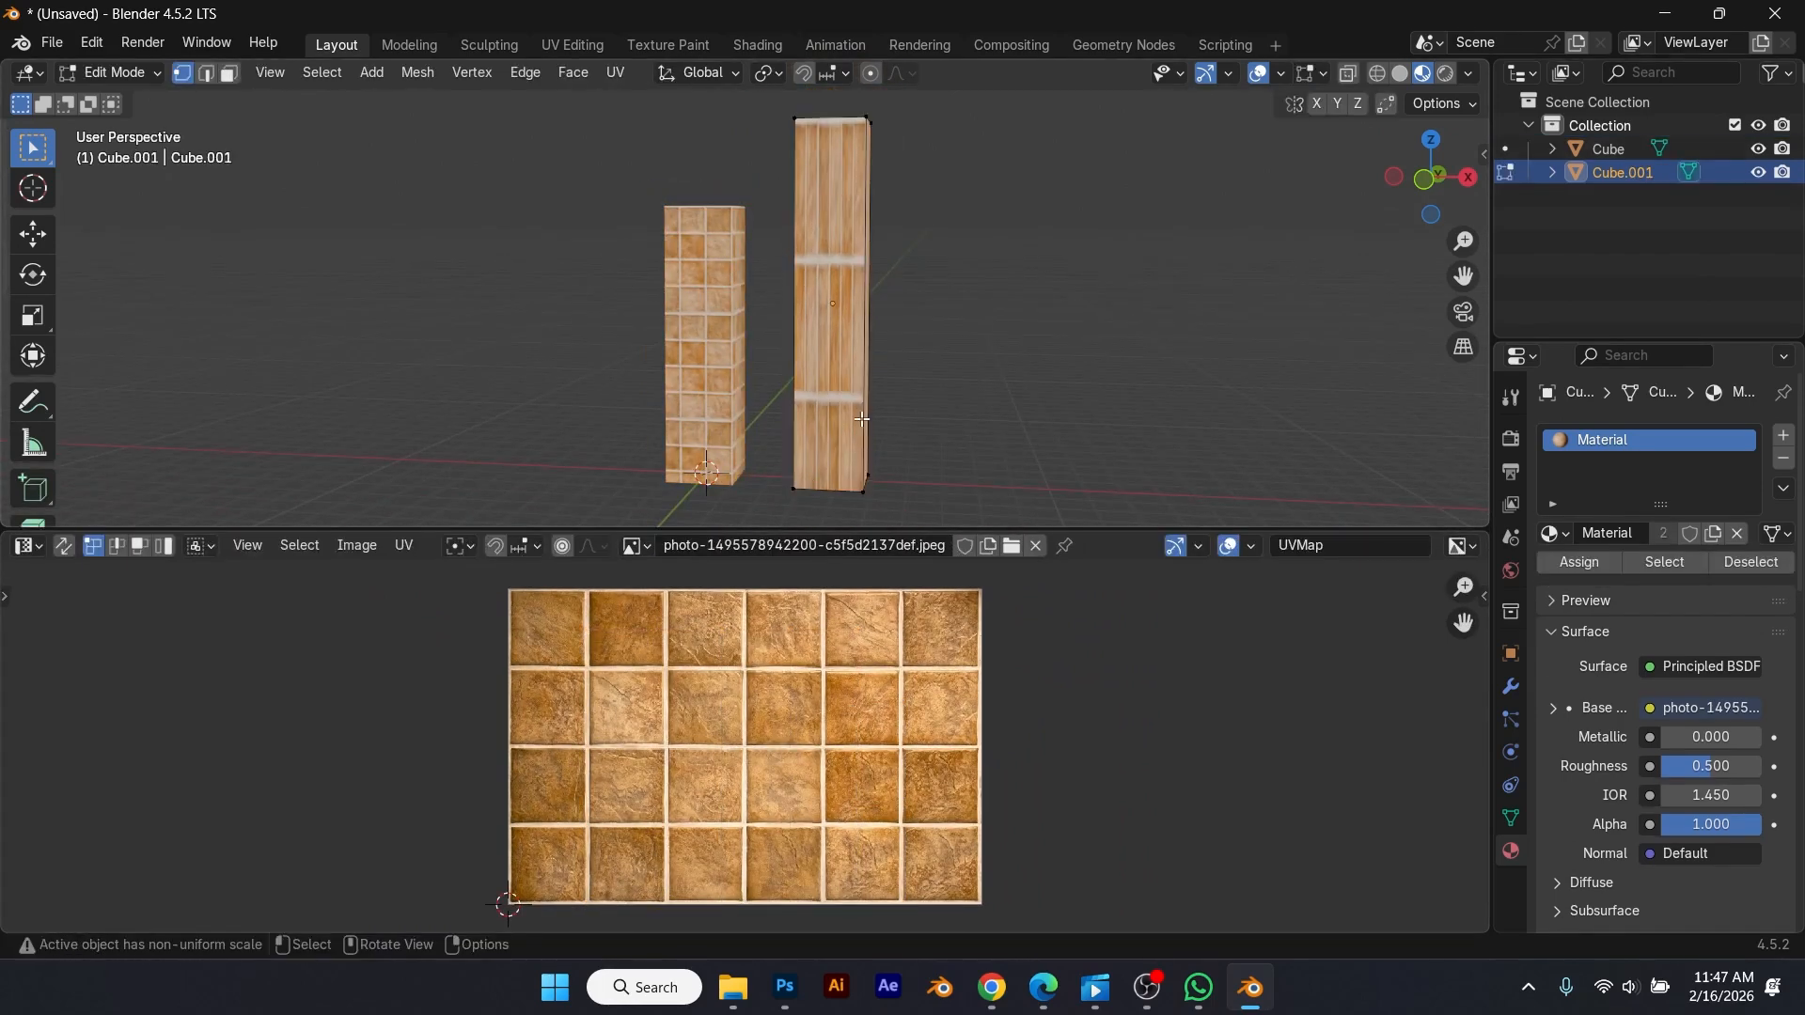
key("a")
scroll(844, 714, "down", 1)
scroll(844, 714, "up", 1)
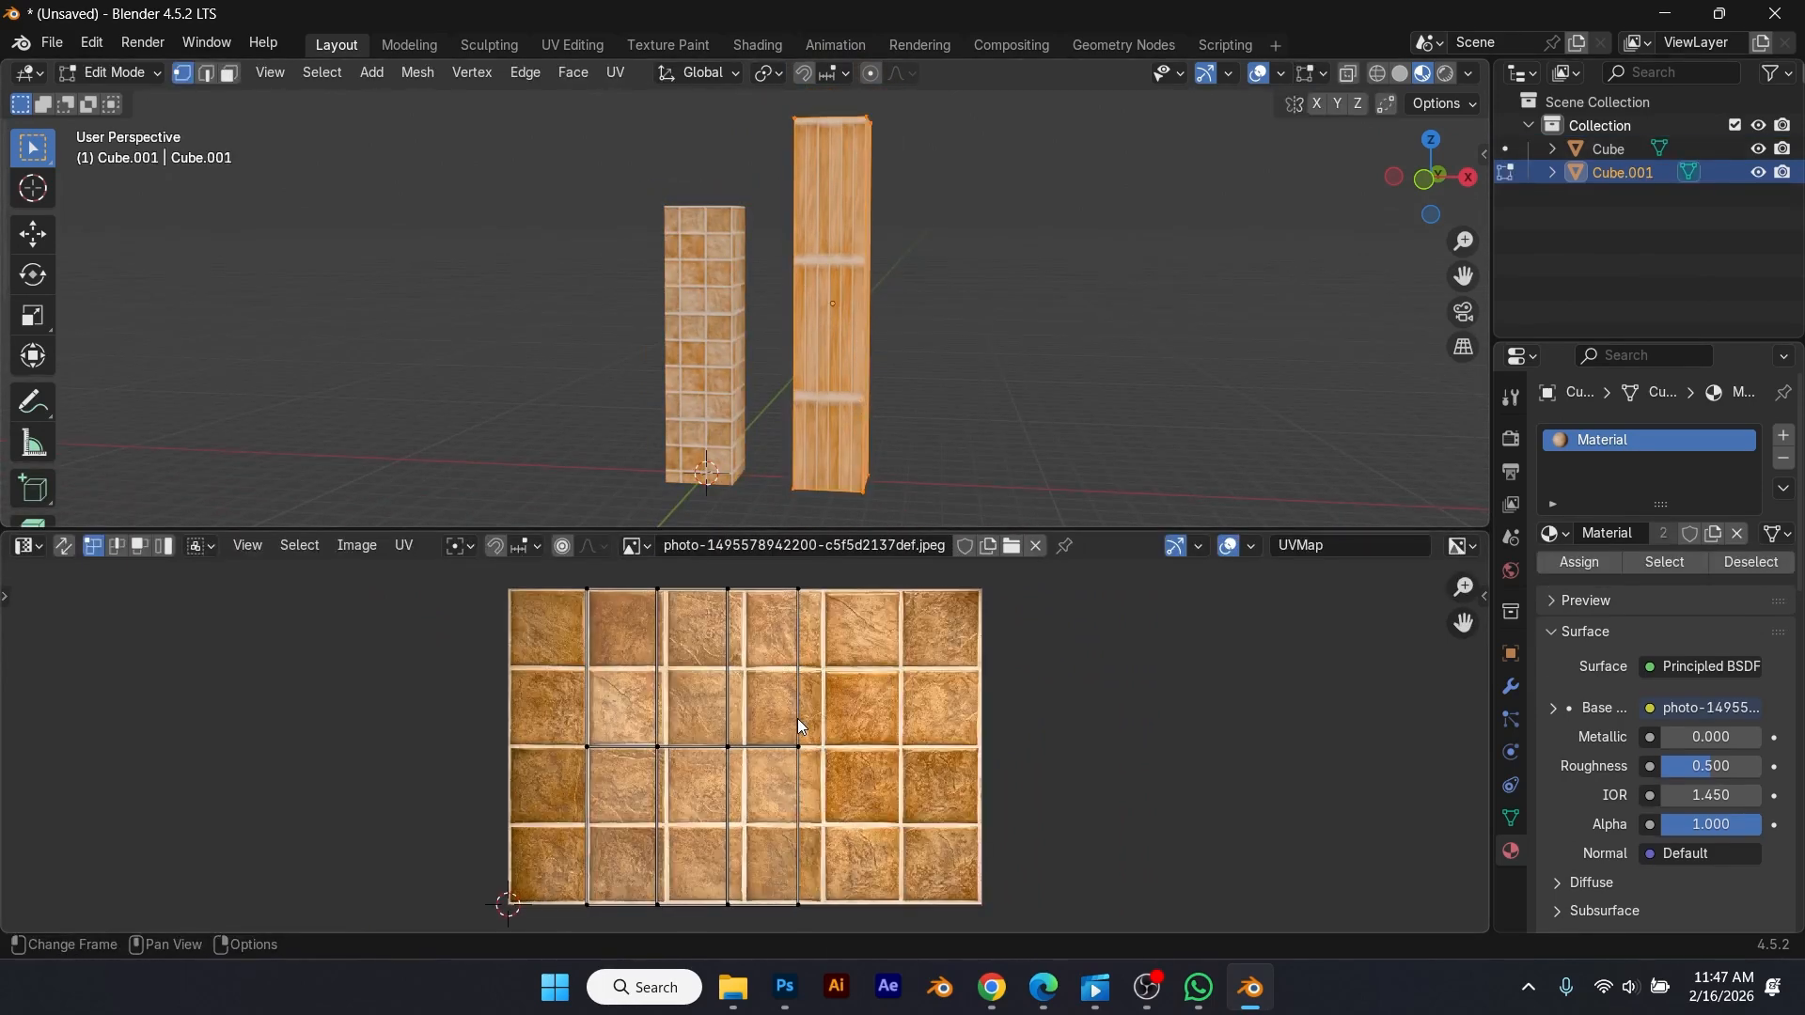
middle_click_drag(808, 708, 811, 706)
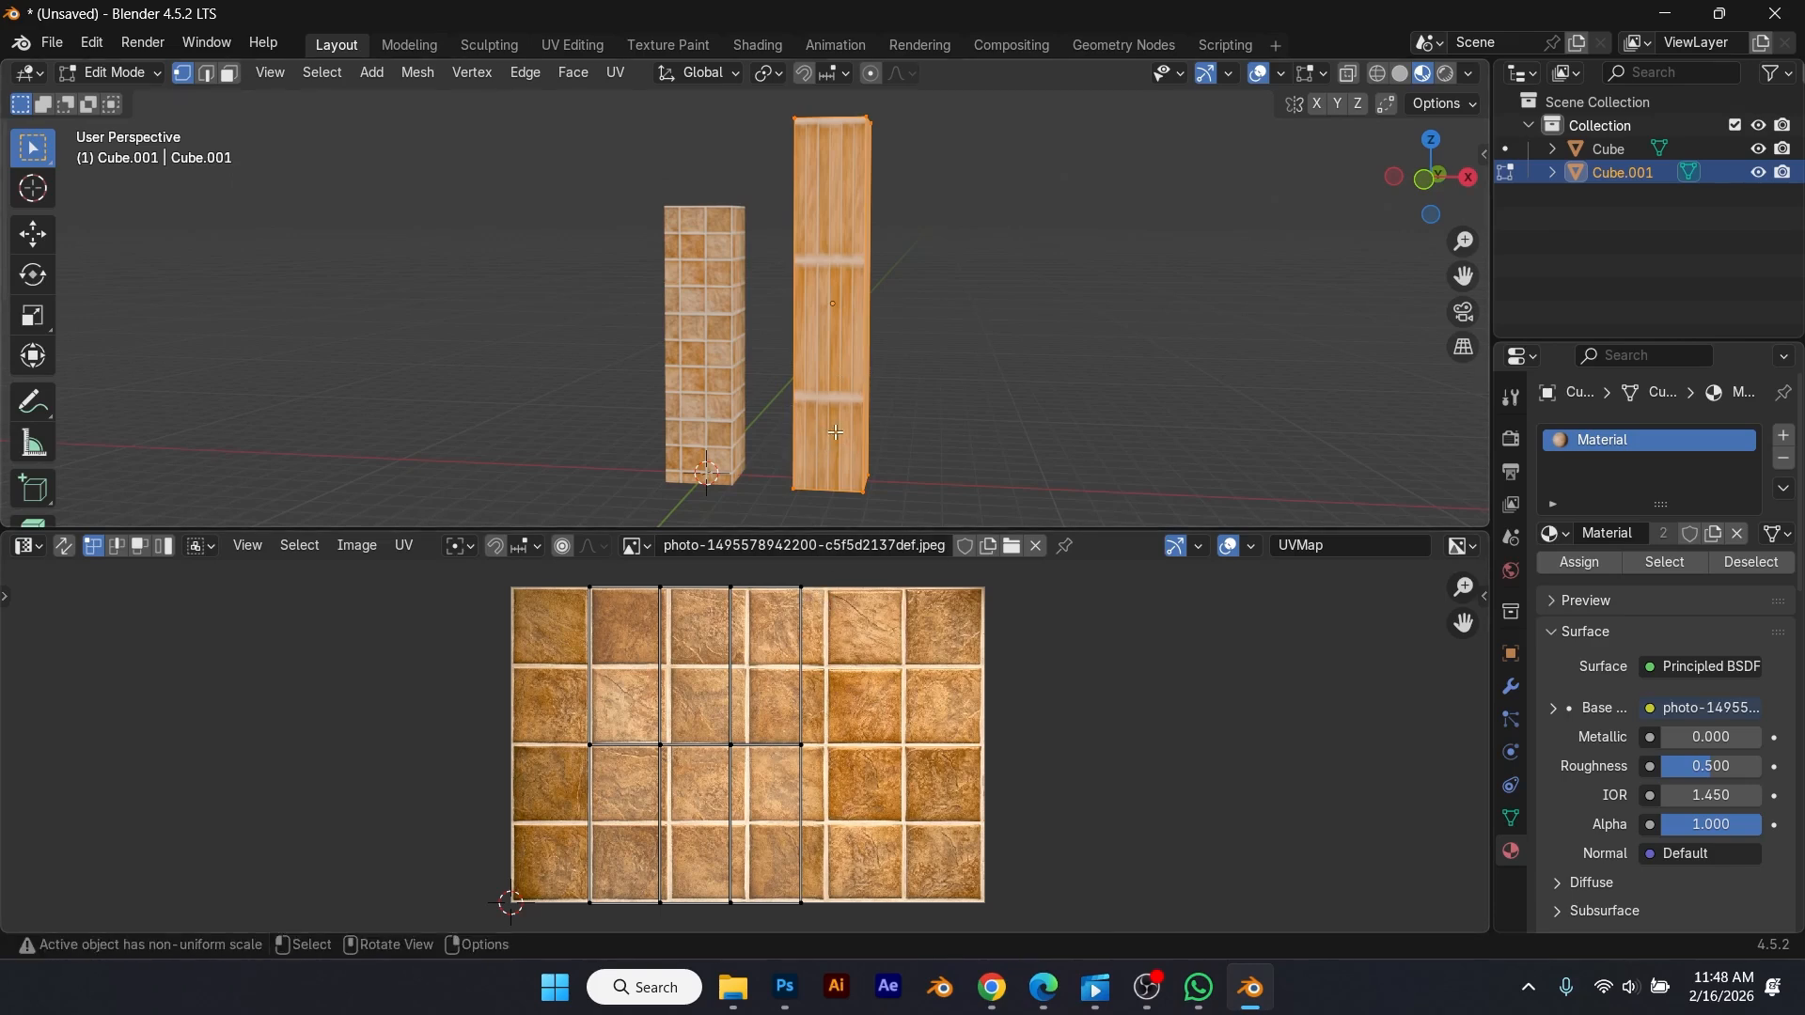
Step: Return the taller column to Object Mode, enlarge the 3D viewport, and apply the column's scale
key("Tab")
left_click_drag(915, 529, 888, 665)
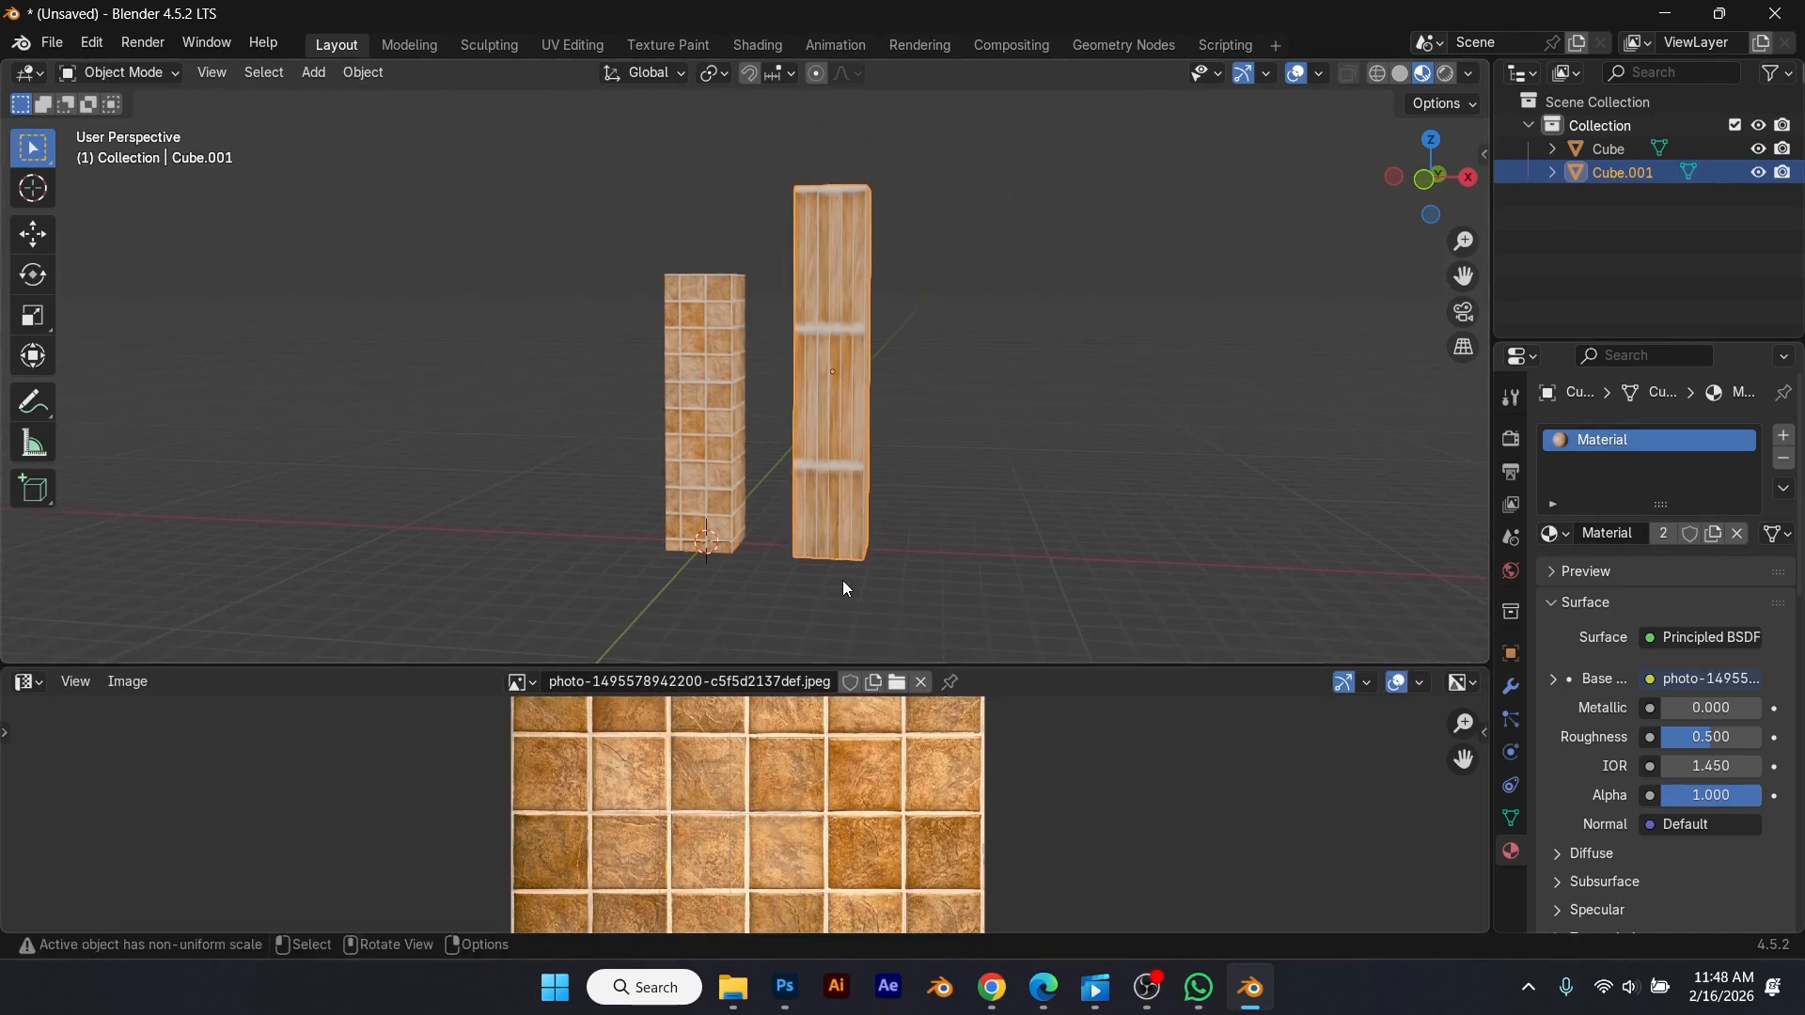
key("ctrl+a")
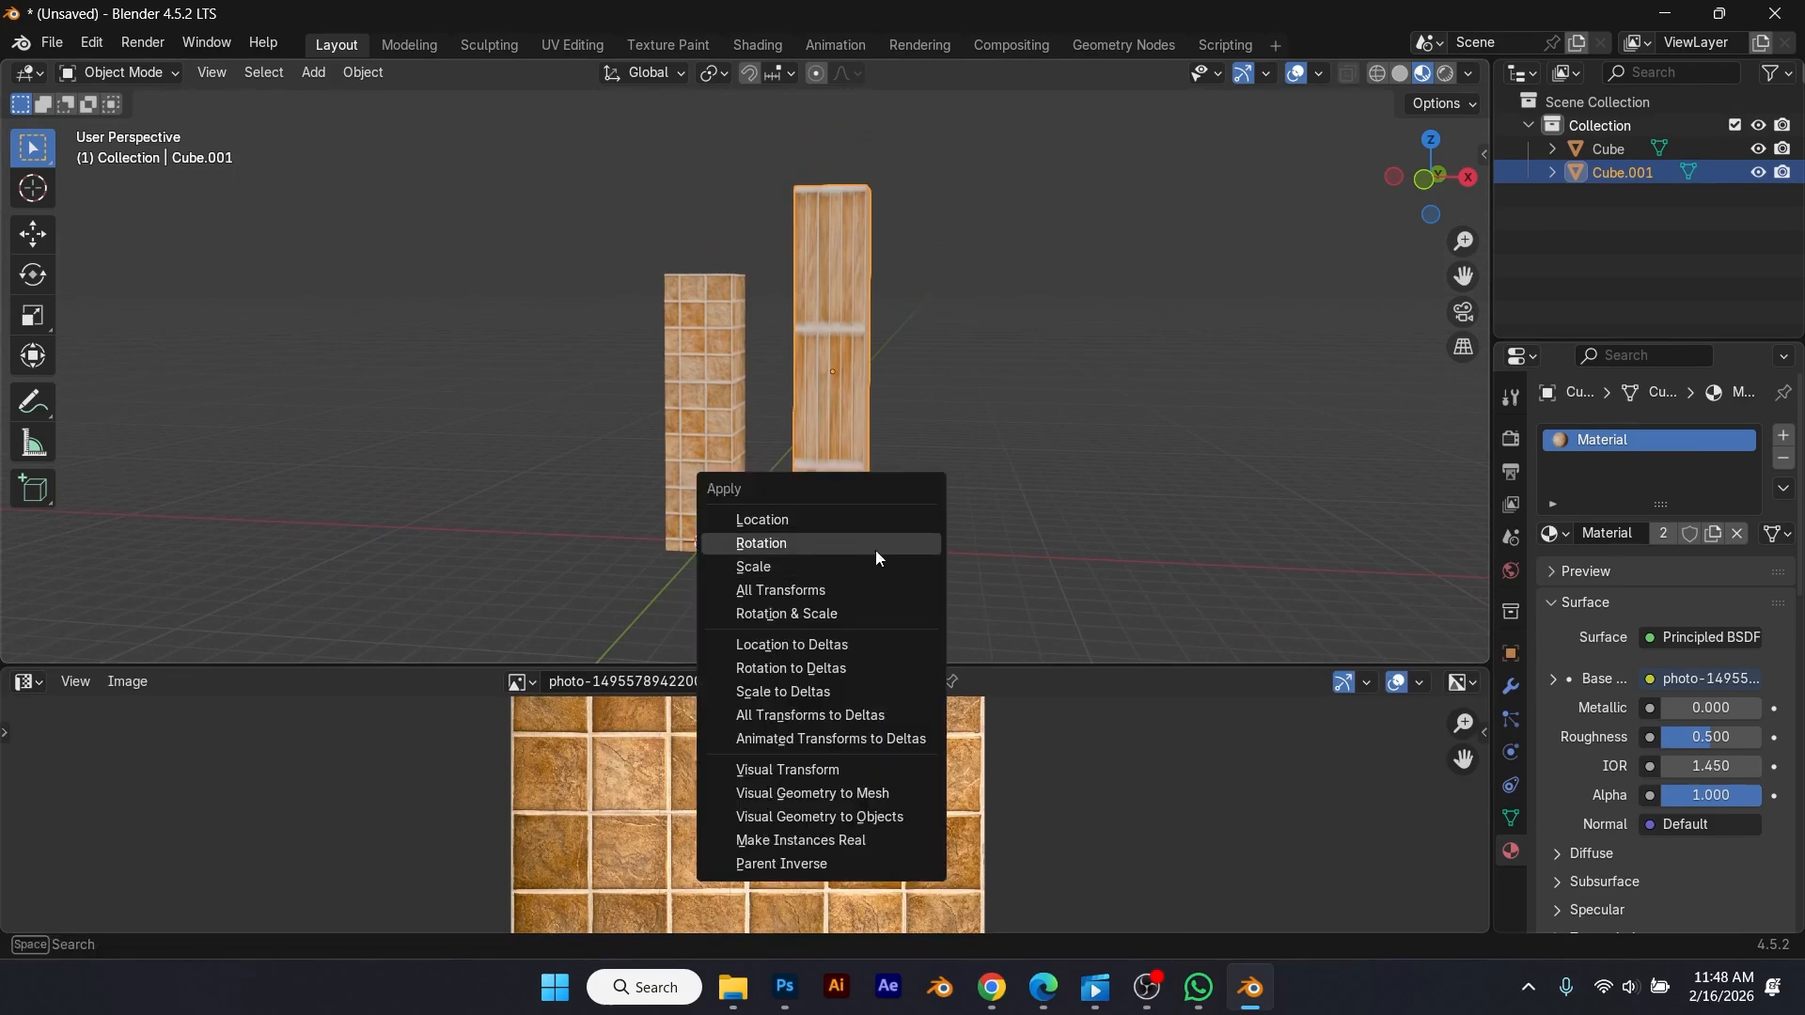
left_click(860, 568)
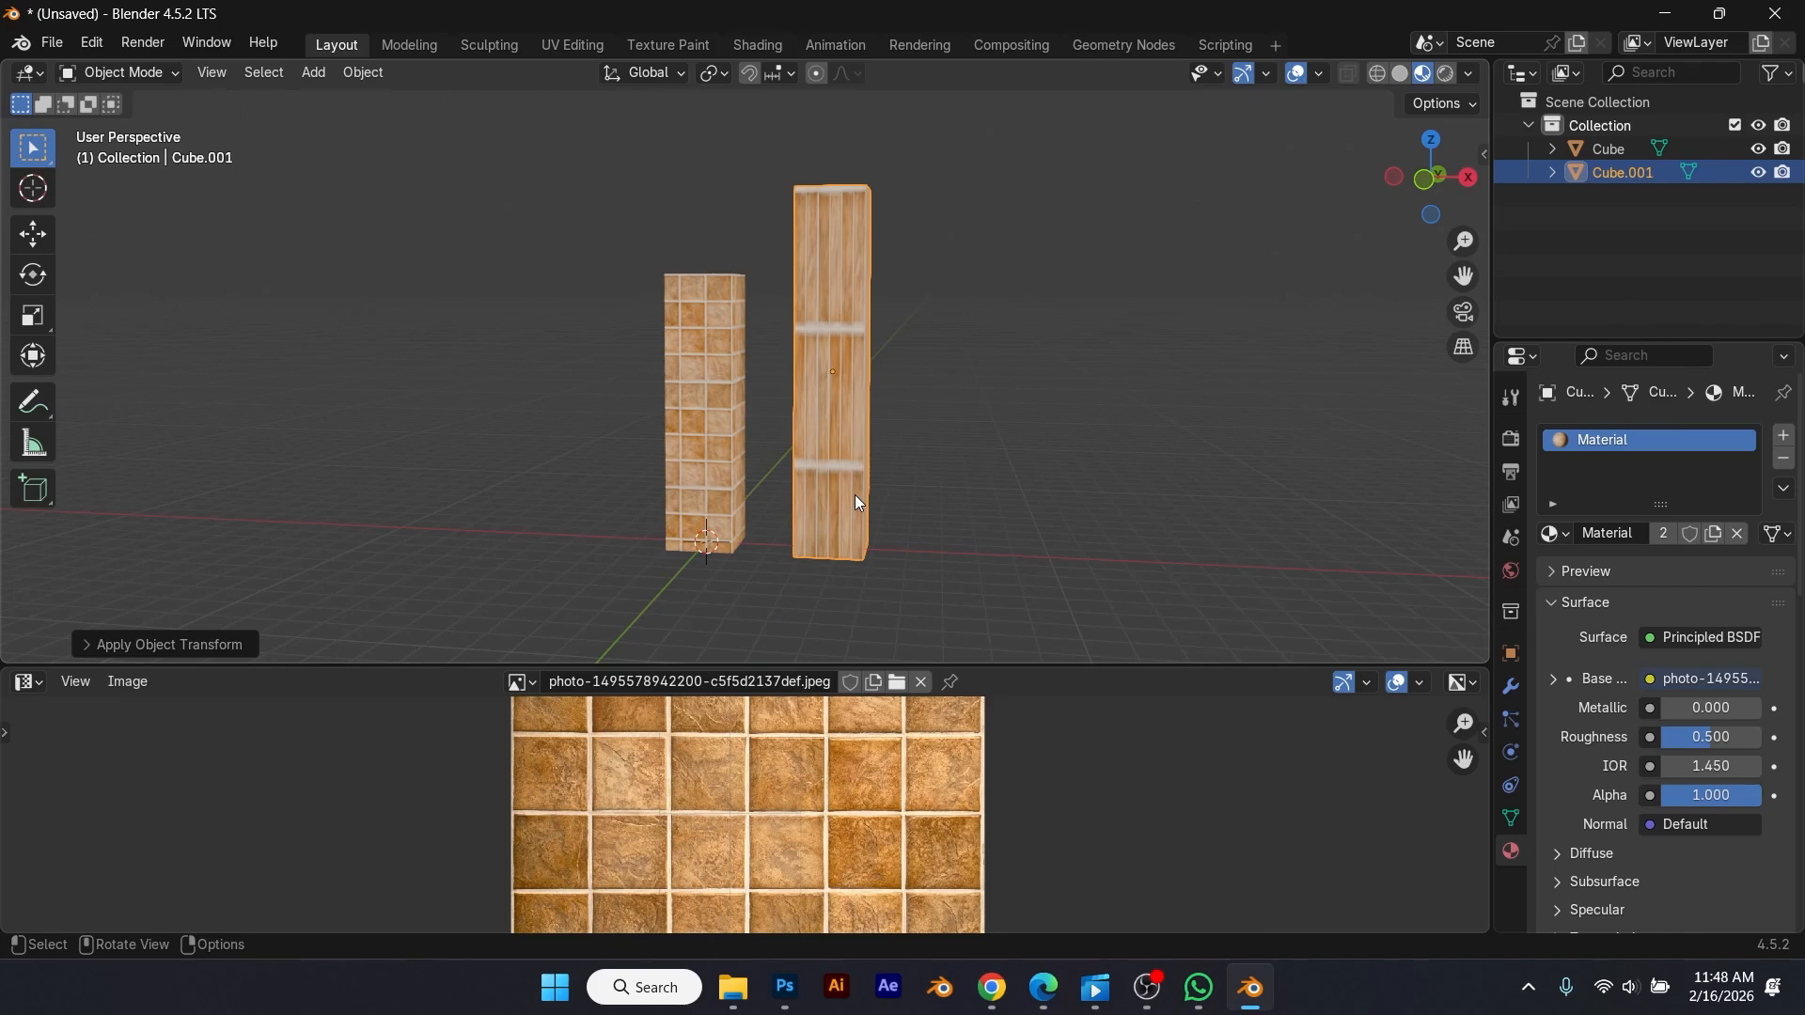
Step: Unwrap the taller column again with Smart UV Project, then deselect it in Object Mode to view both columns
key("Tab")
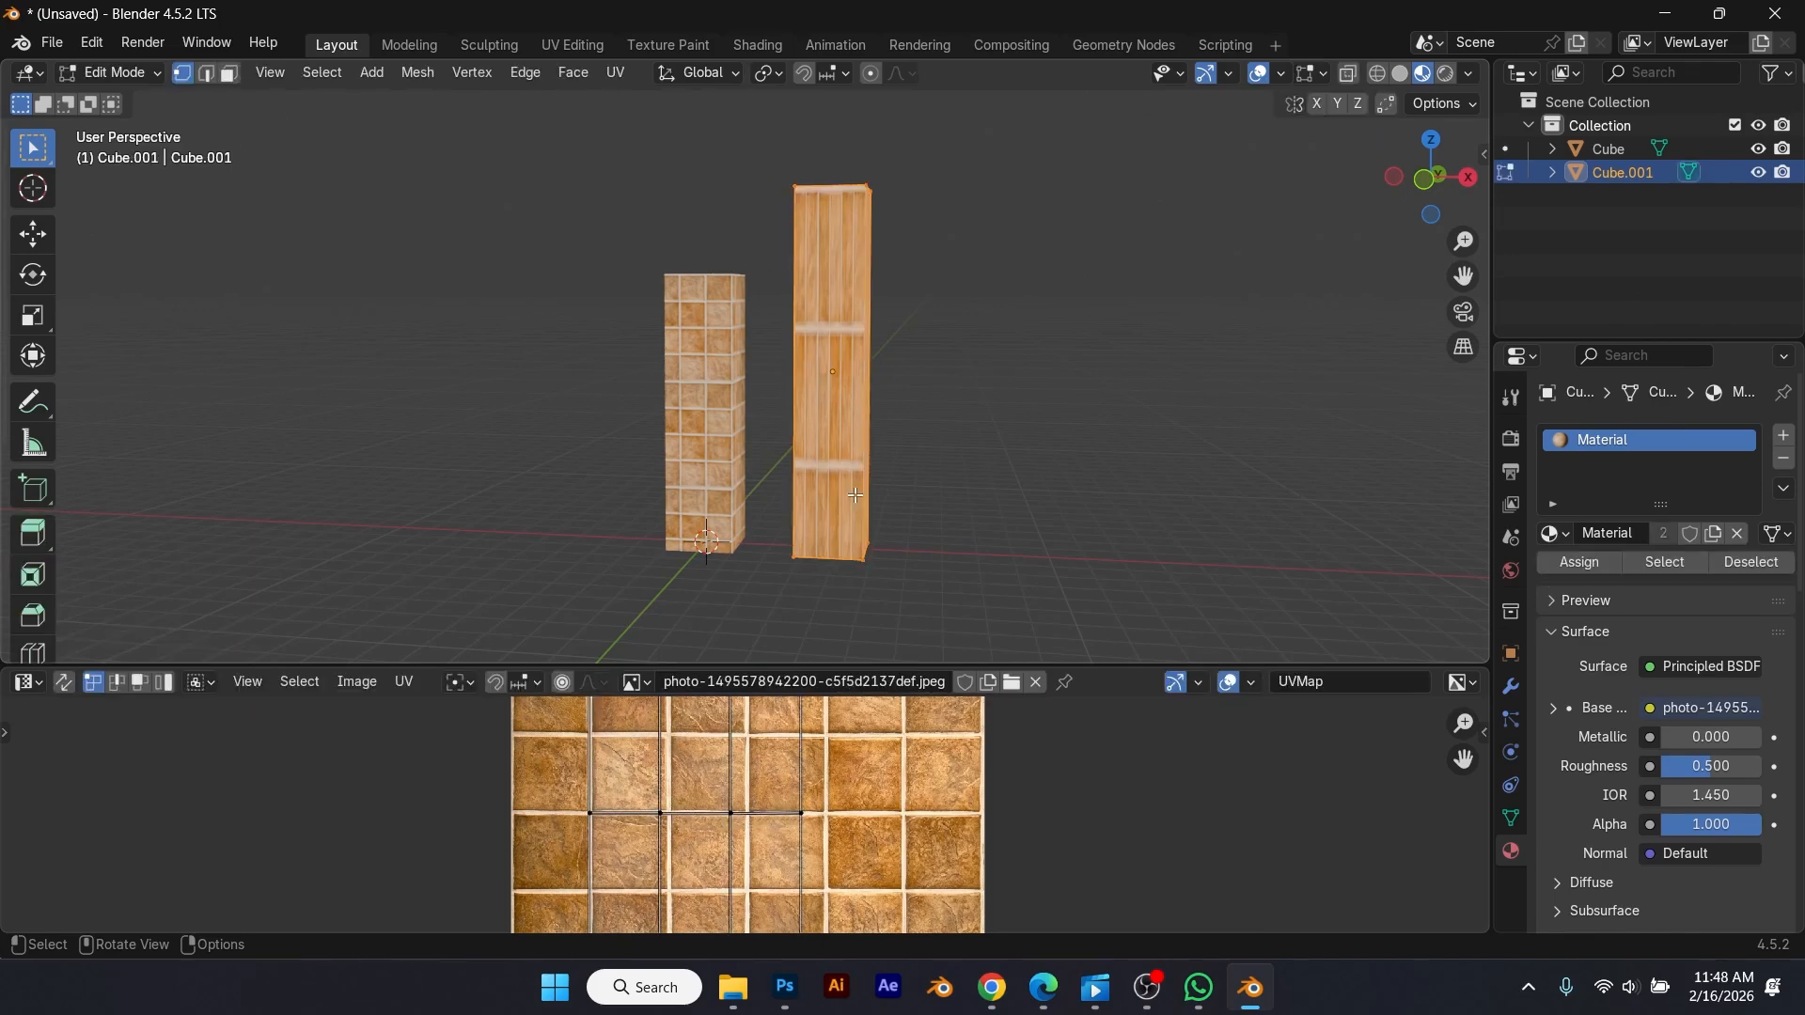
key("u")
left_click(855, 495)
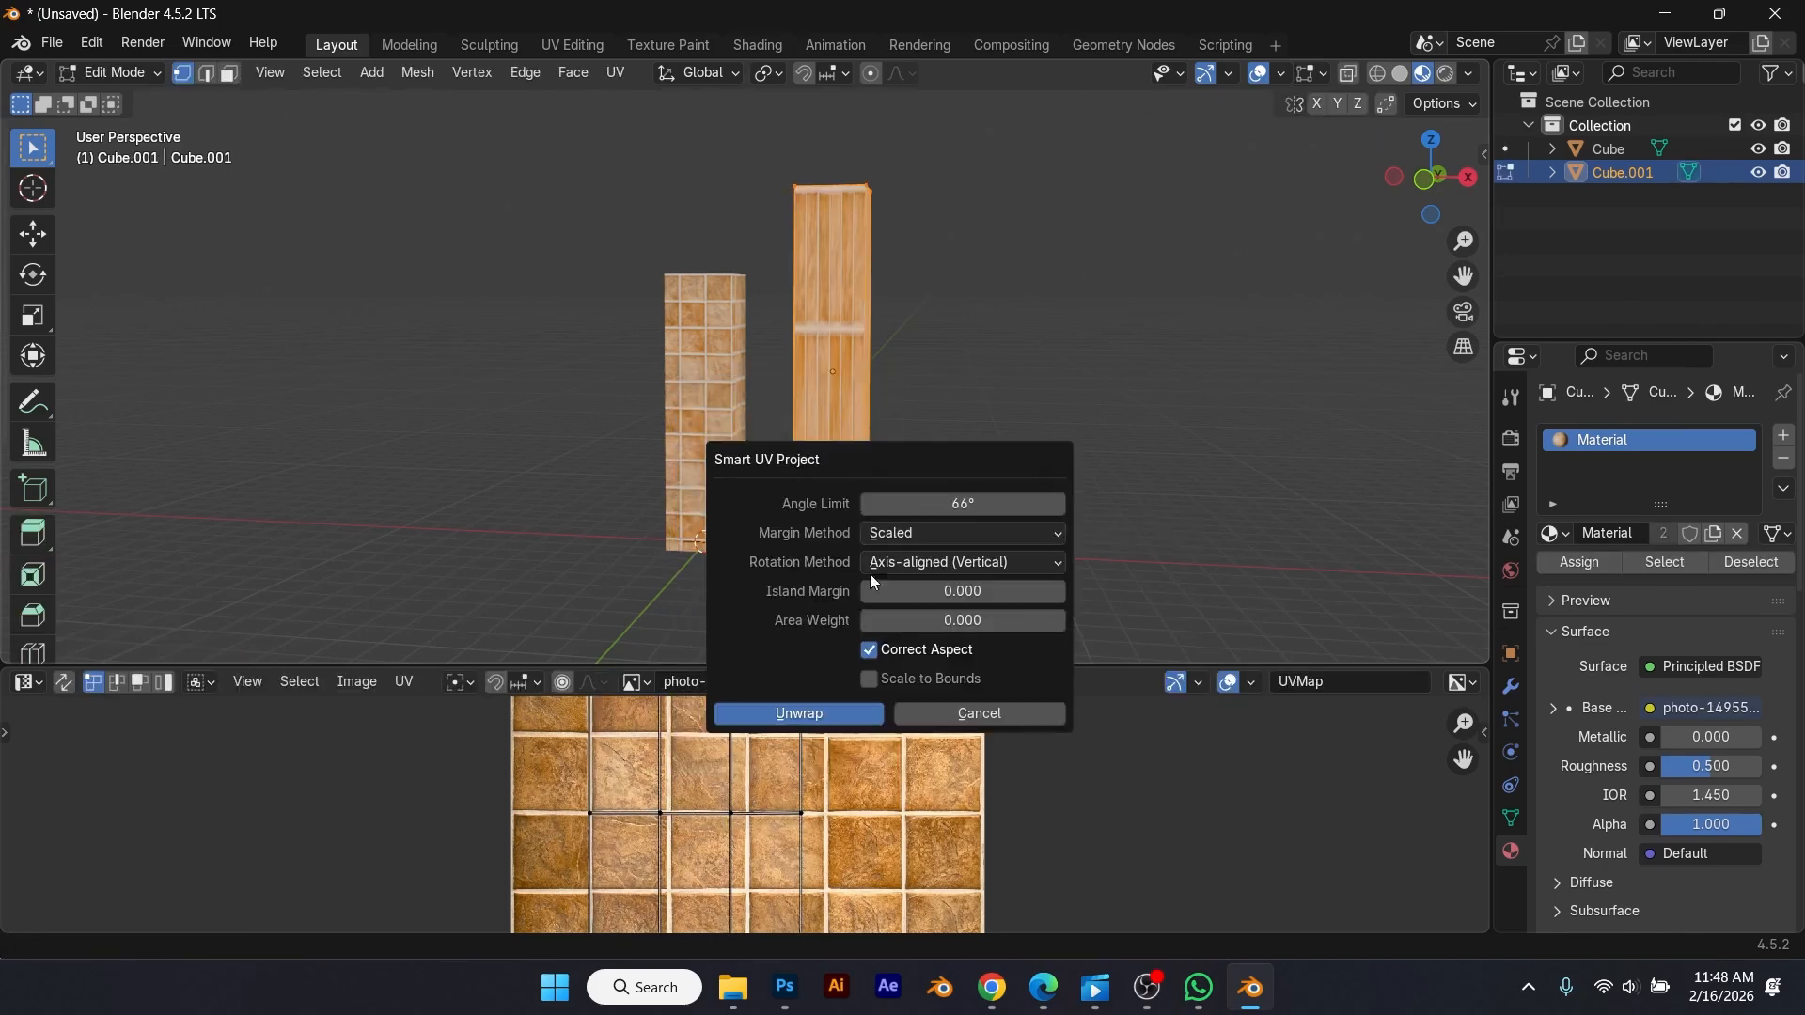
left_click(827, 714)
middle_click_drag(935, 523, 1146, 494)
key("Tab")
left_click(985, 516)
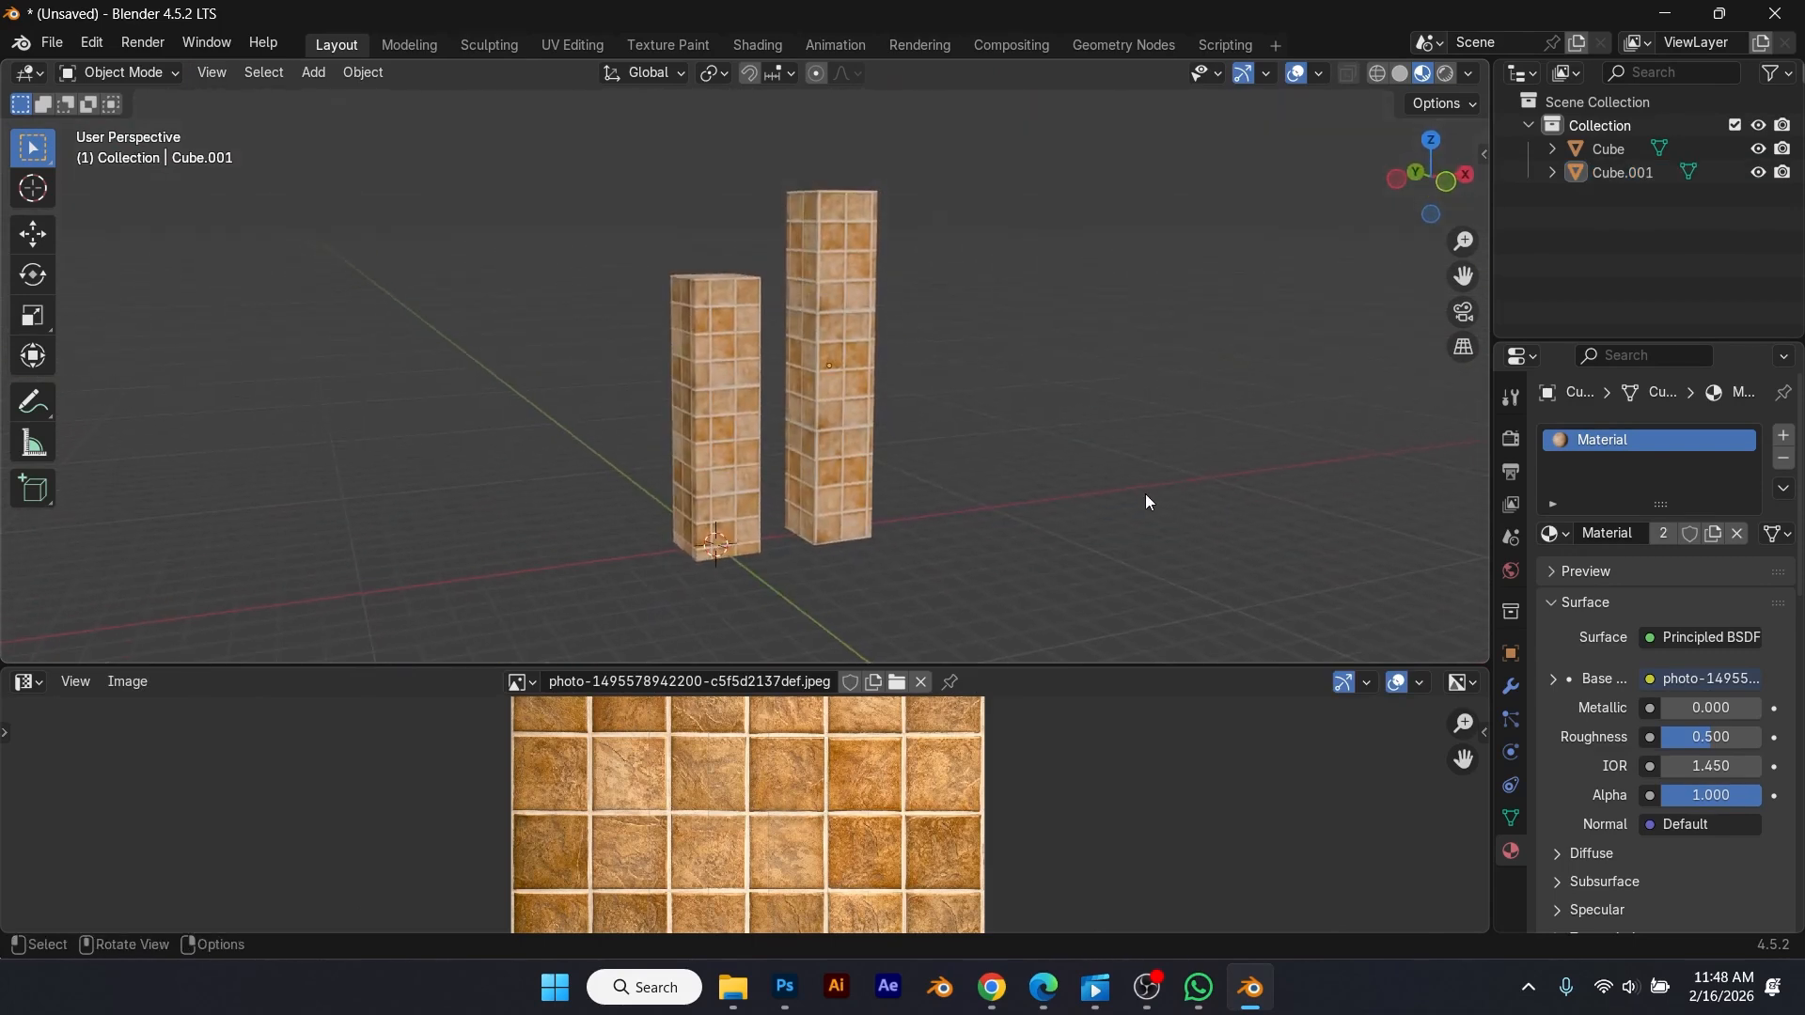